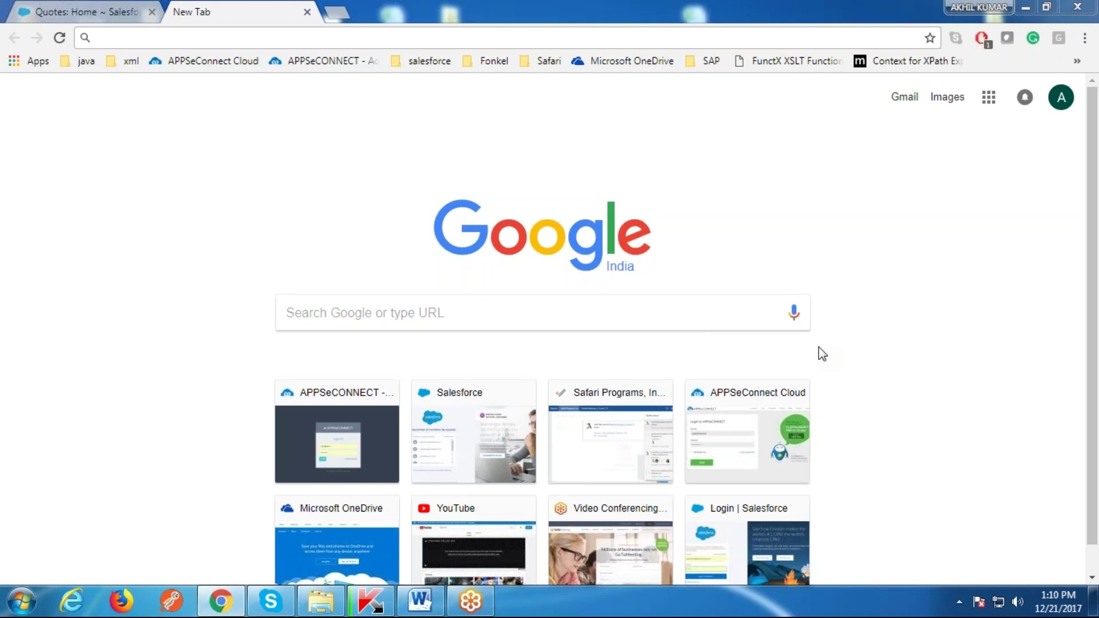
Step: Open quote Teat-A03 from the Salesforce Quotes tab
left_click(86, 11)
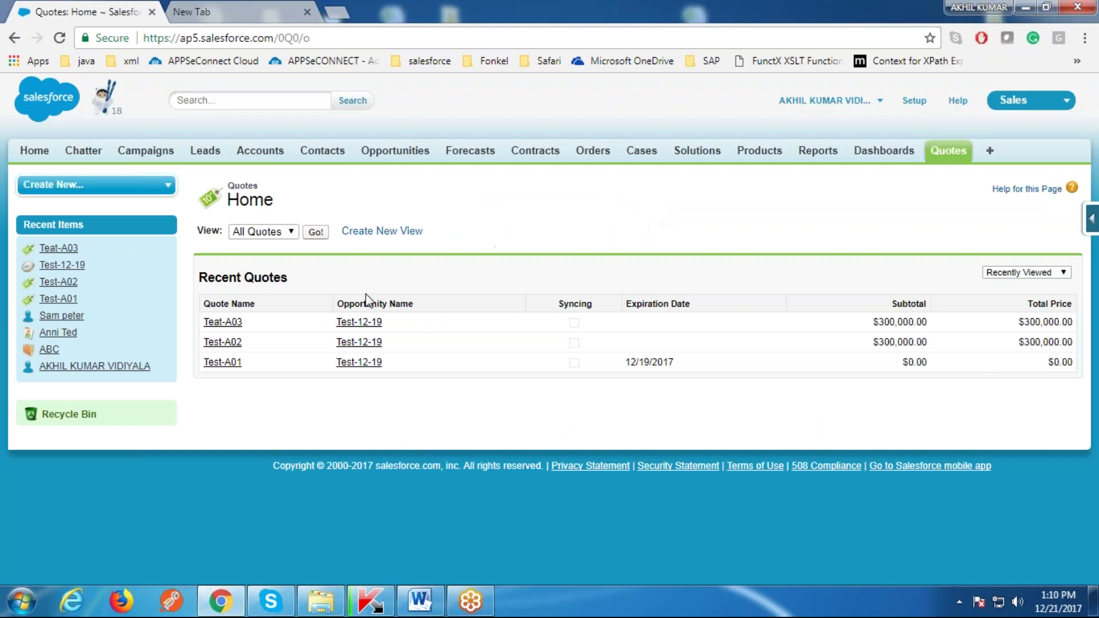
left_click(228, 323)
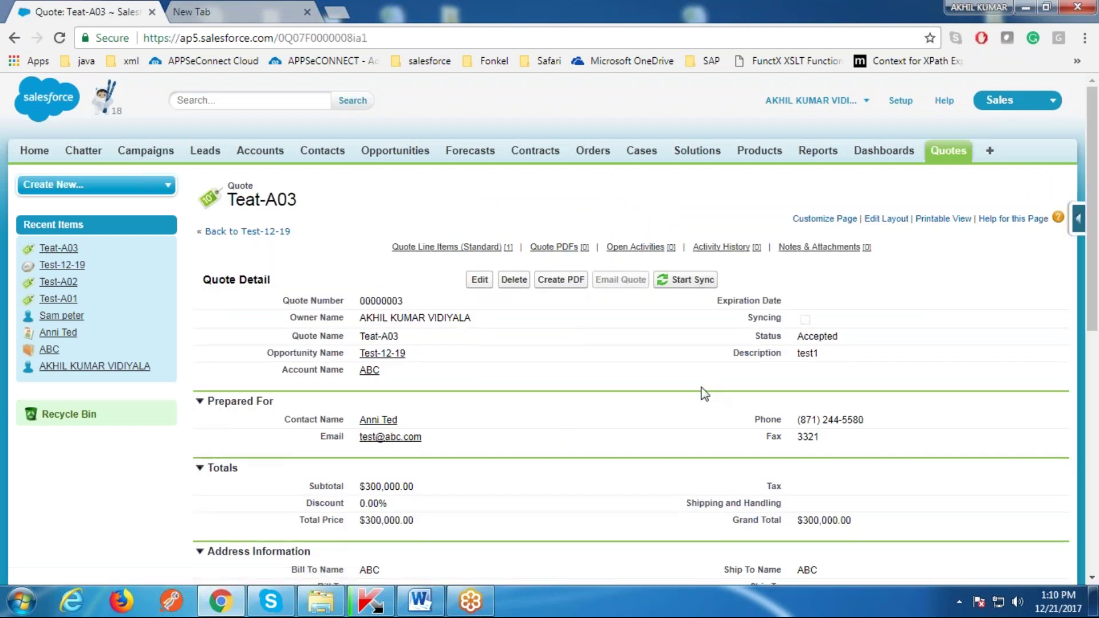
scroll(703, 389, "down", 2)
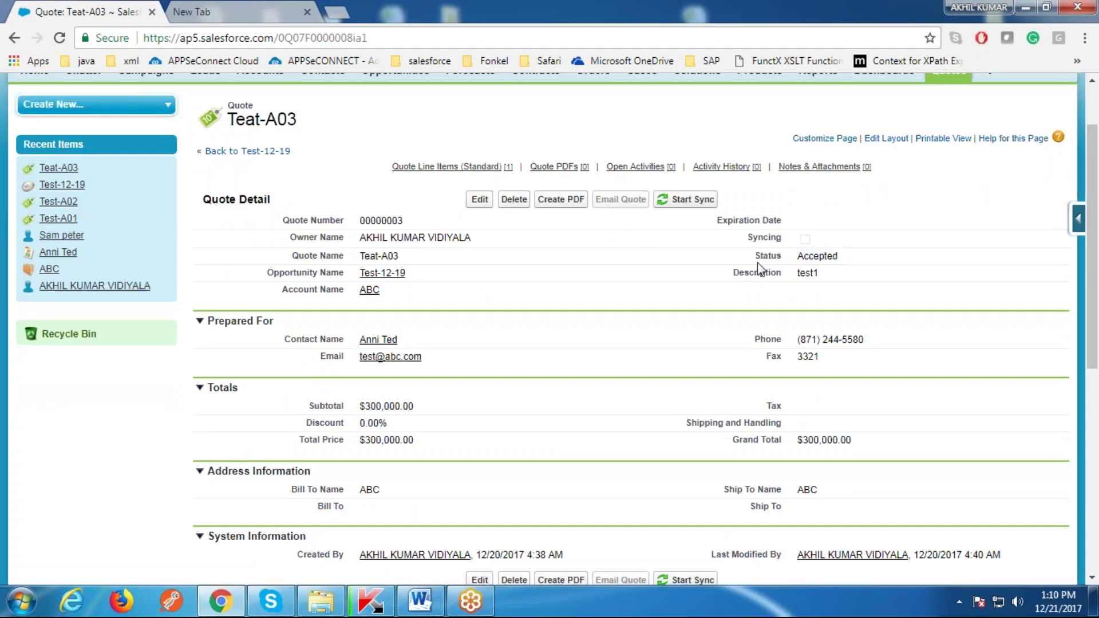
Step: Edit Teat-A03's Status inline, keep it Accepted, and bring the Word diagram forward
double_click(779, 258)
left_click(797, 256)
double_click(871, 258)
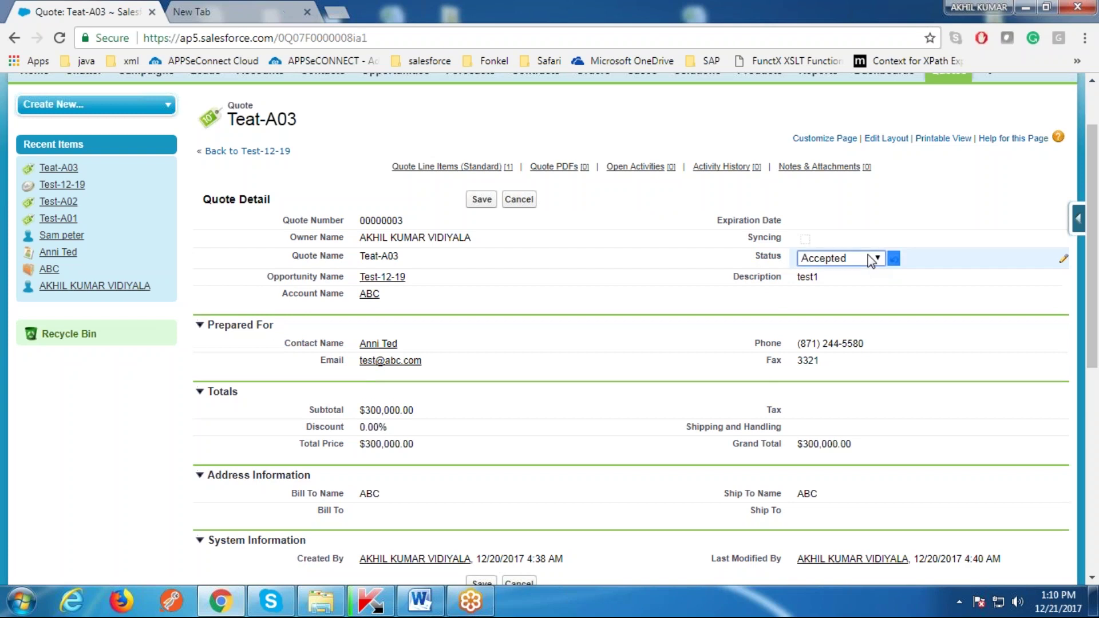
left_click(857, 256)
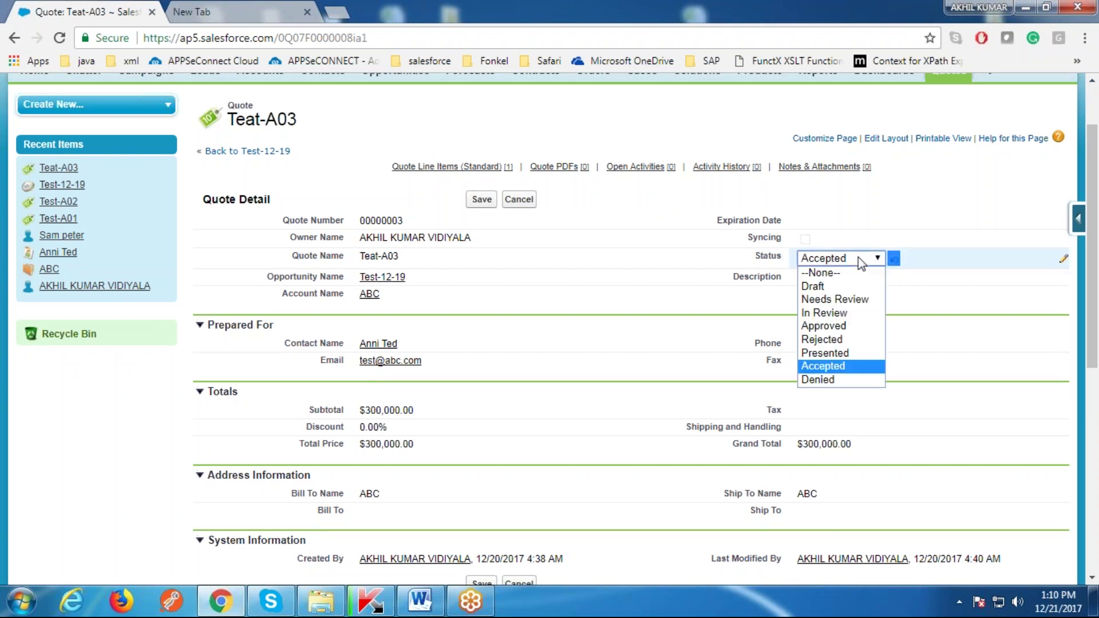
left_click(841, 363)
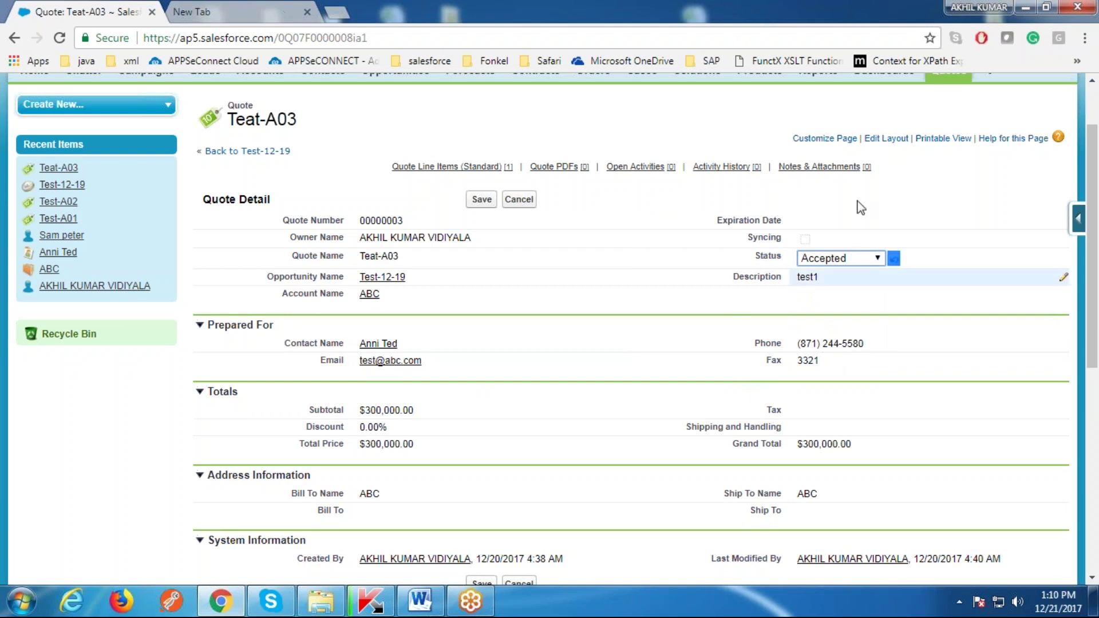
left_click(420, 601)
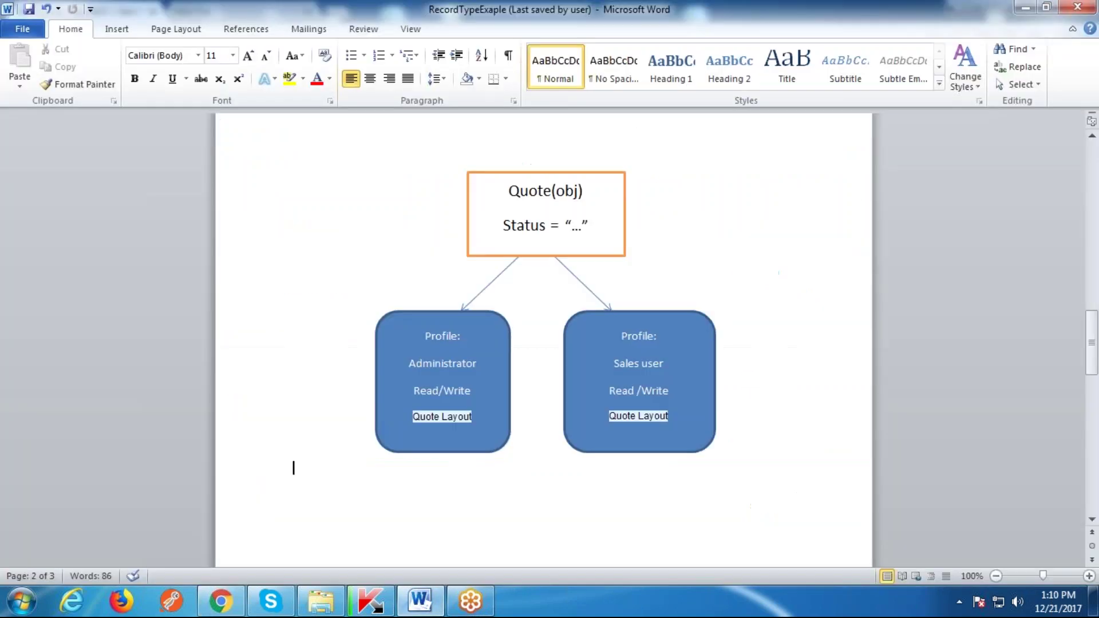
Step: Review the page-2 diagram's Administrator and Sales user boxes and its Quote Layout label
left_click(392, 260)
left_click(432, 368)
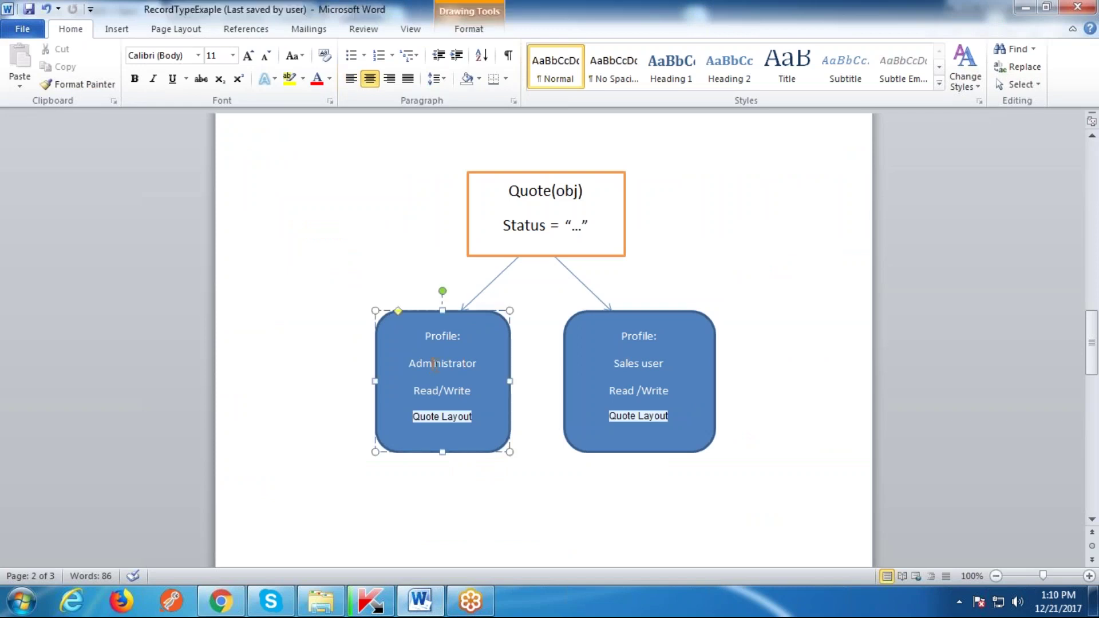
left_click_drag(605, 362, 655, 359)
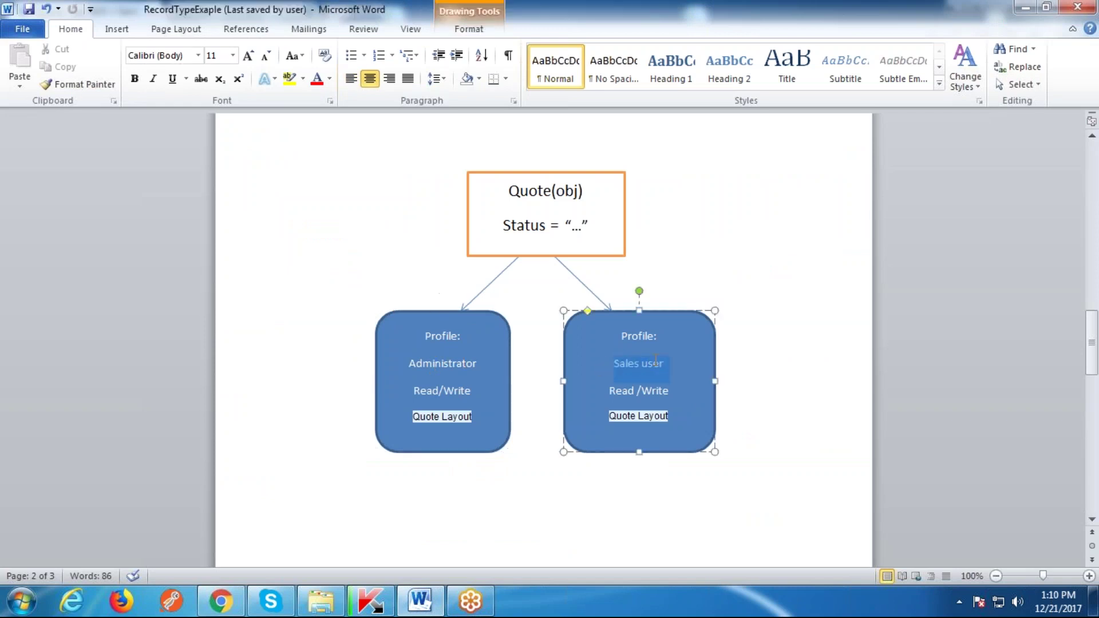
left_click(295, 247)
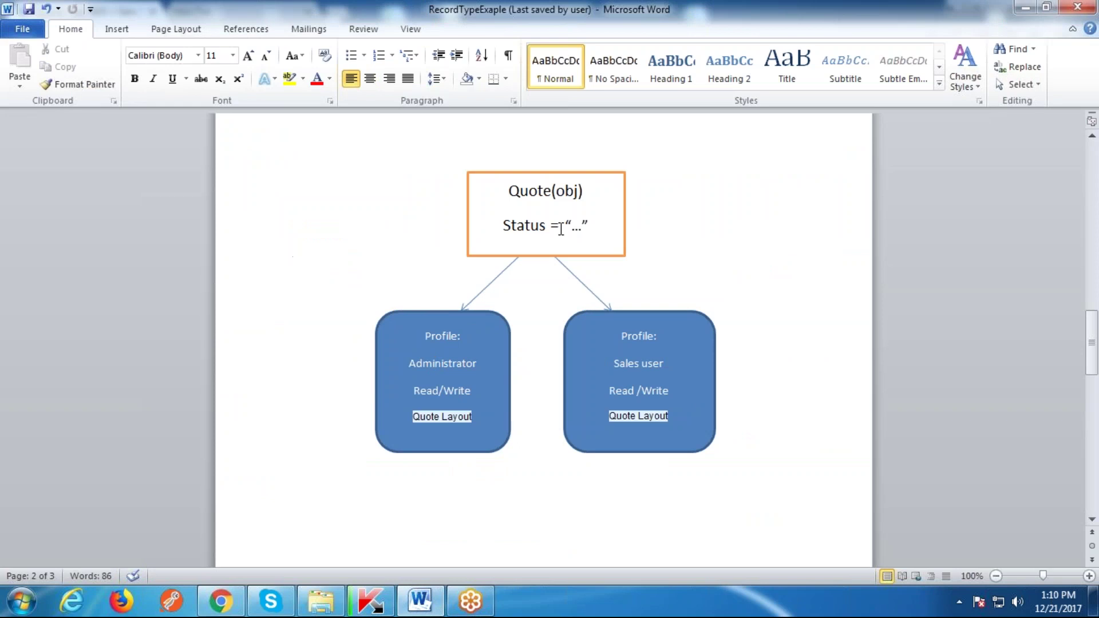
left_click(443, 378)
left_click_drag(613, 363, 664, 364)
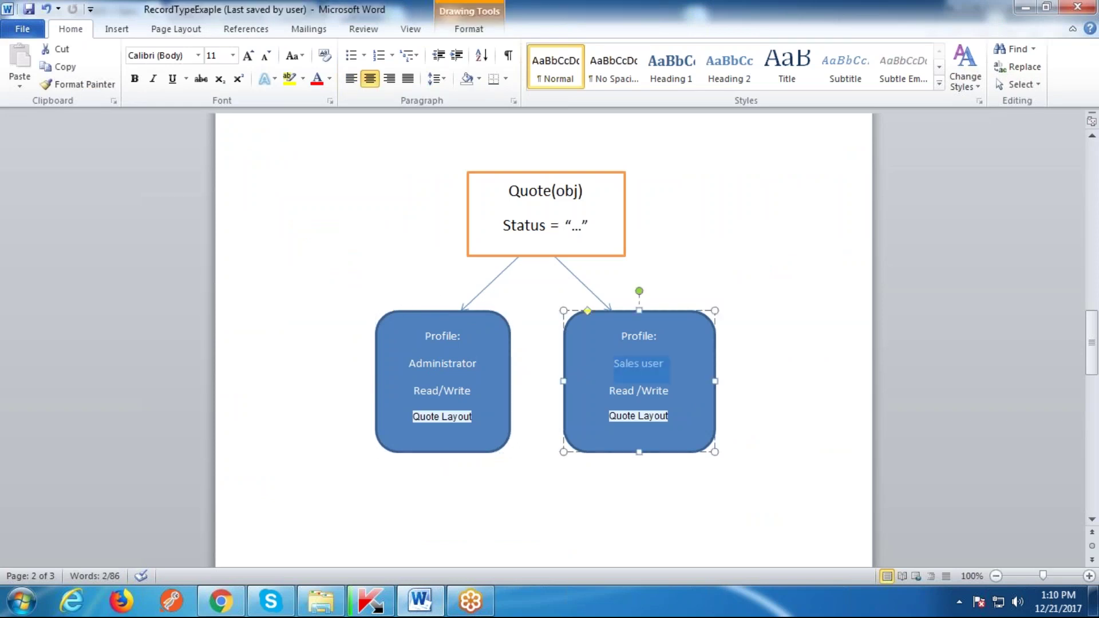
left_click(662, 394)
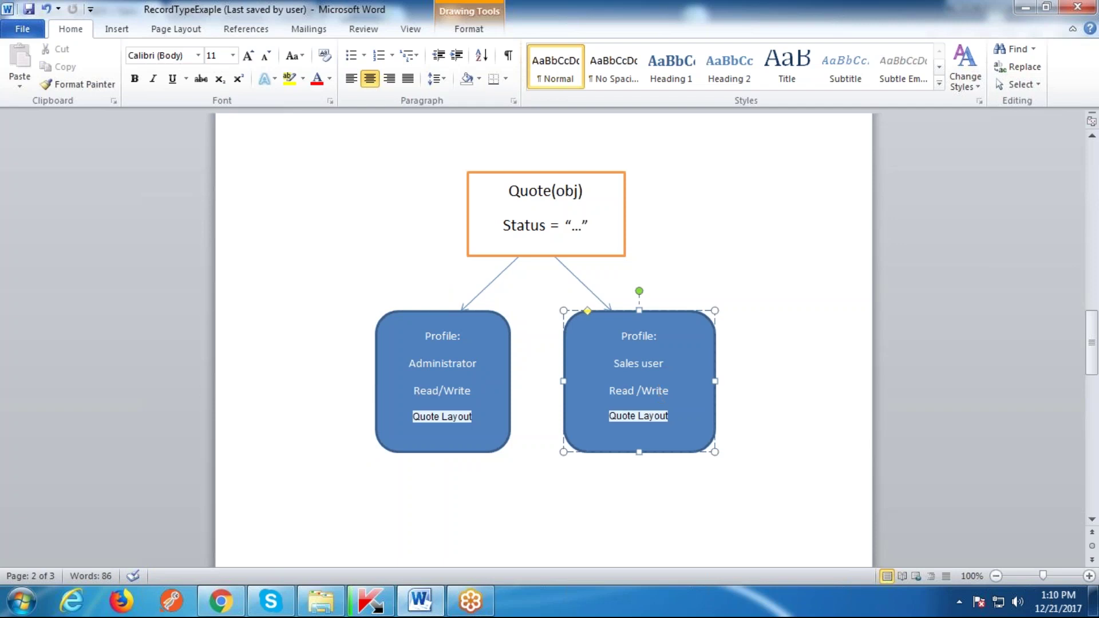
left_click(430, 416)
Step: On page 3, review the Accepted Quote box, profile boxes, Quote Layout and Quote-ReadOnly labels
scroll(458, 417, "down", 1)
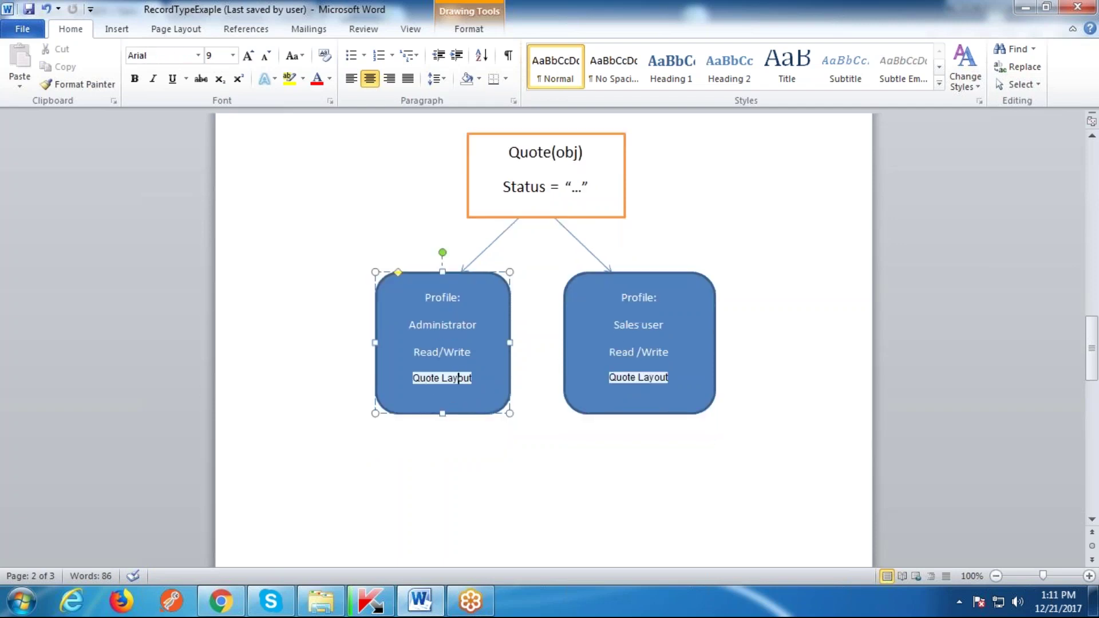
scroll(571, 352, "down", 14)
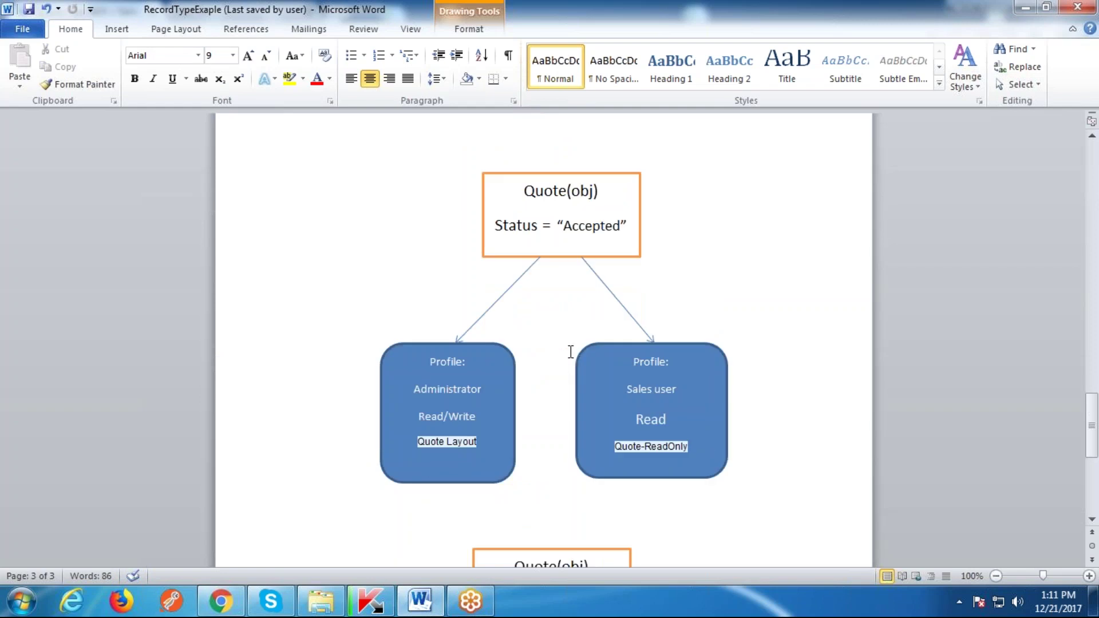
left_click(587, 226)
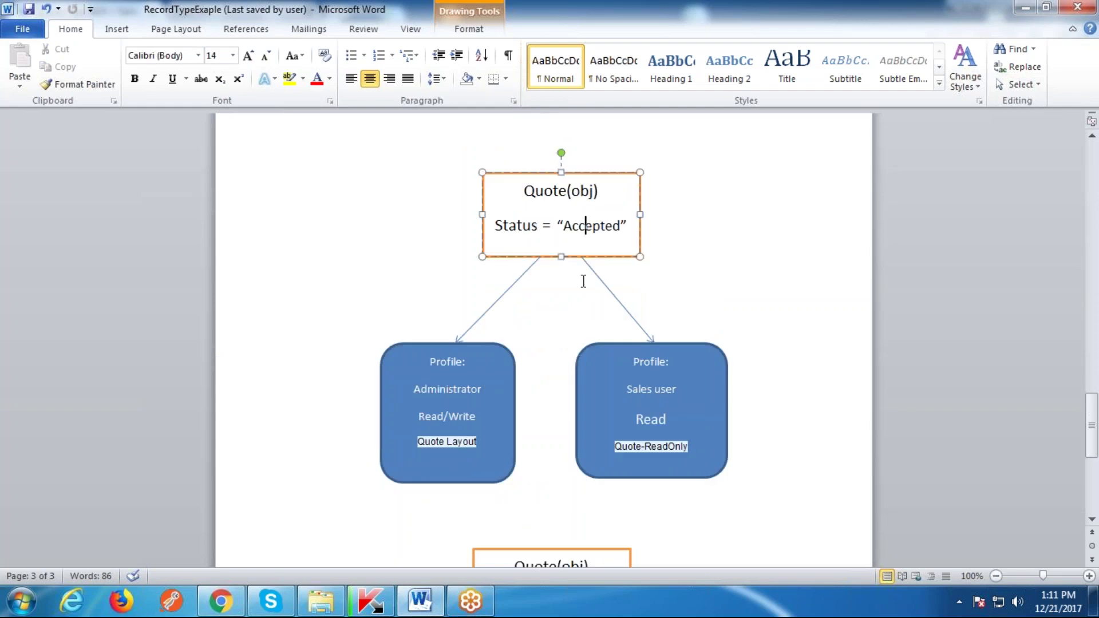
left_click(437, 391)
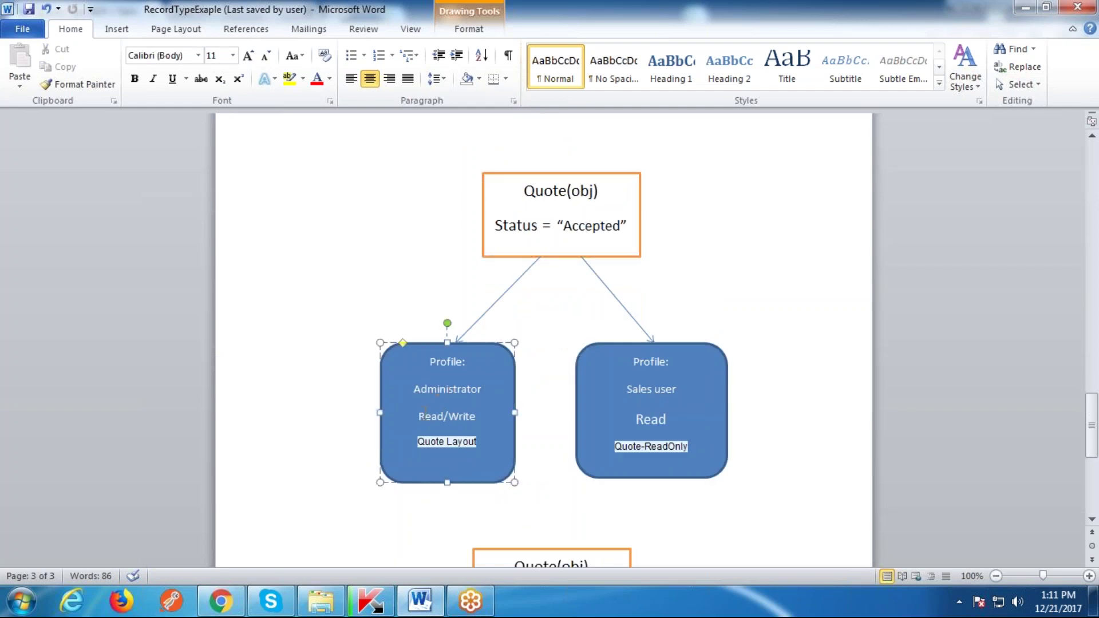
left_click_drag(481, 435, 418, 442)
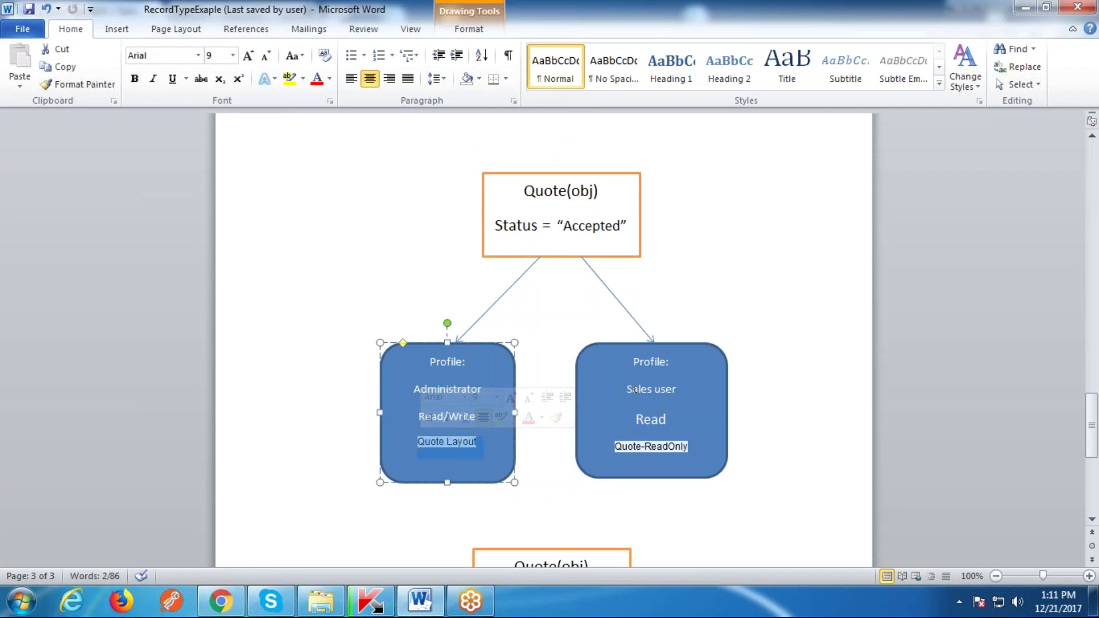
left_click_drag(625, 389, 668, 389)
left_click(666, 399)
double_click(651, 420)
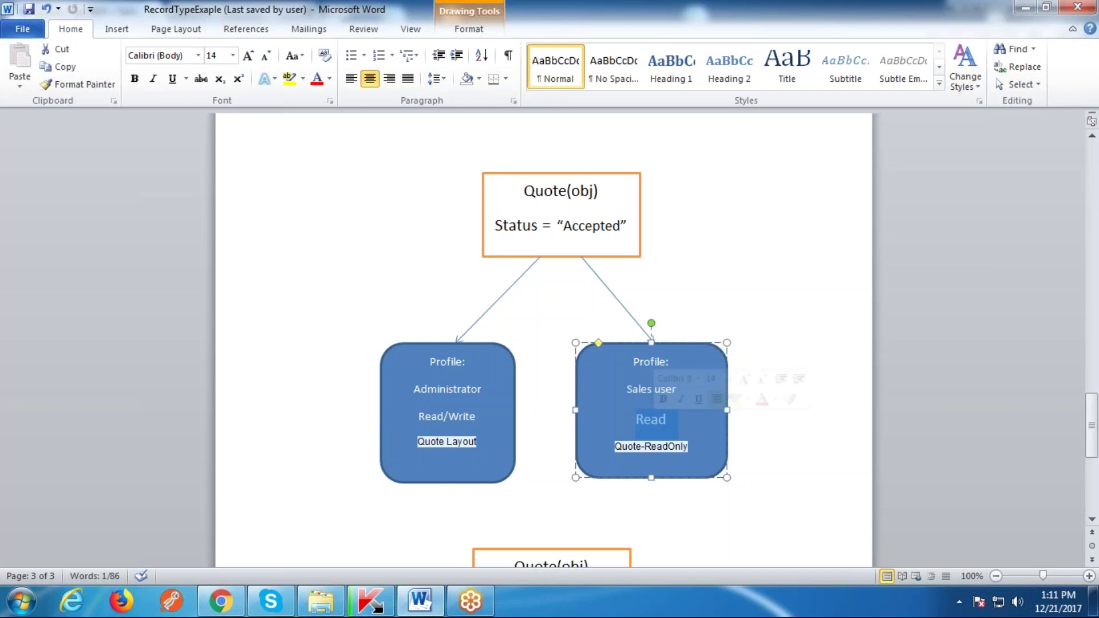
double_click(628, 446)
scroll(651, 405, "down", 3)
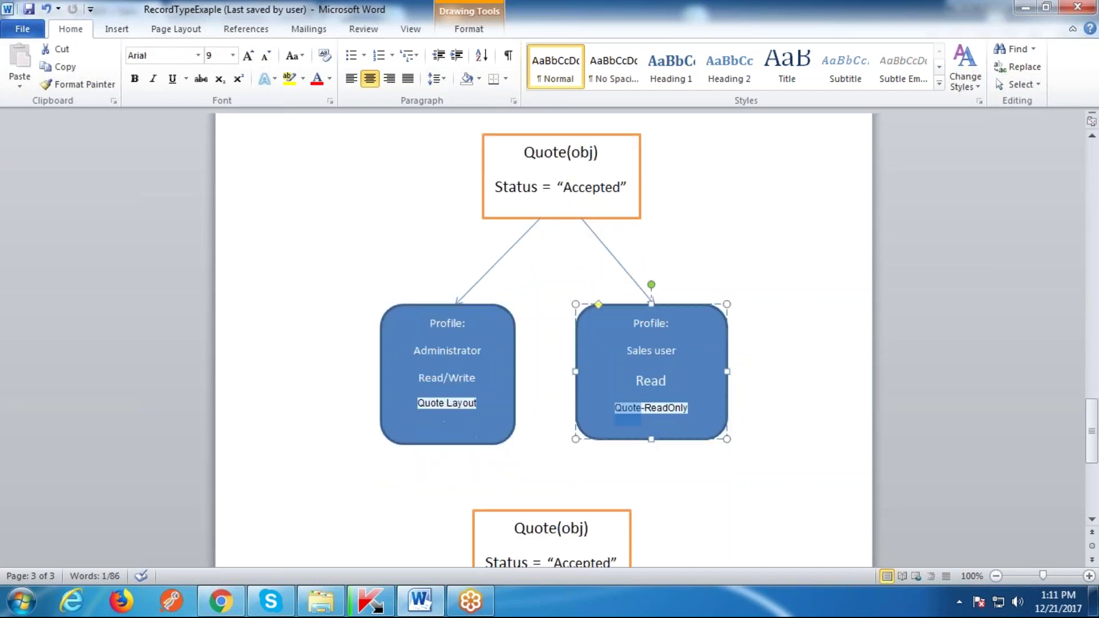
left_click(641, 303)
Step: Select the workflow, Quote(obj) and Record type boxes in the page-3 diagram
scroll(664, 269, "down", 3)
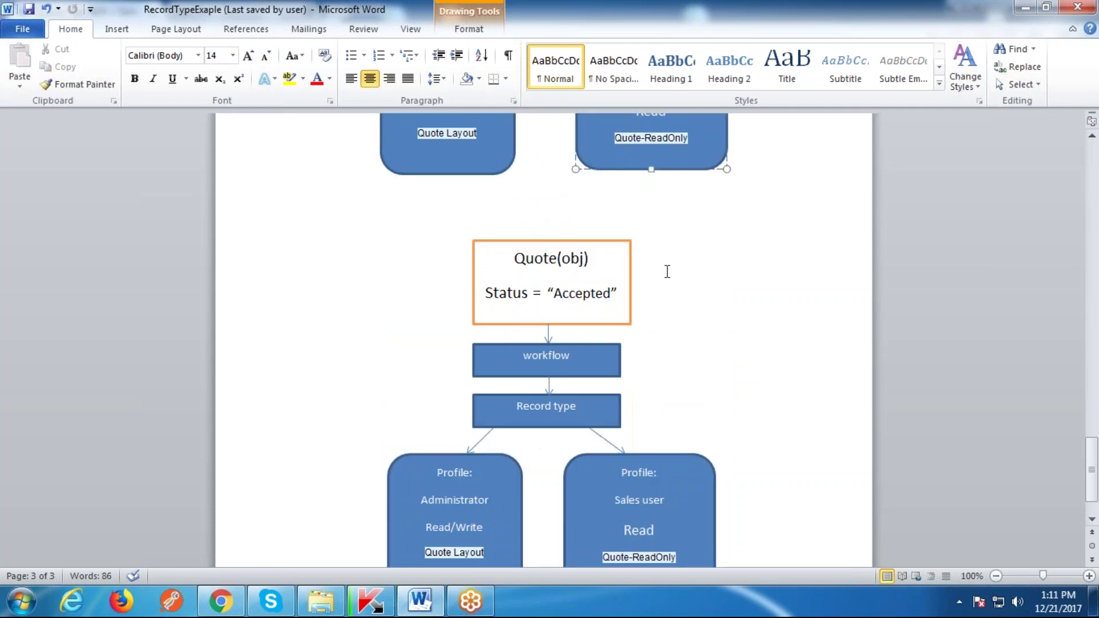
scroll(733, 297, "down", 2)
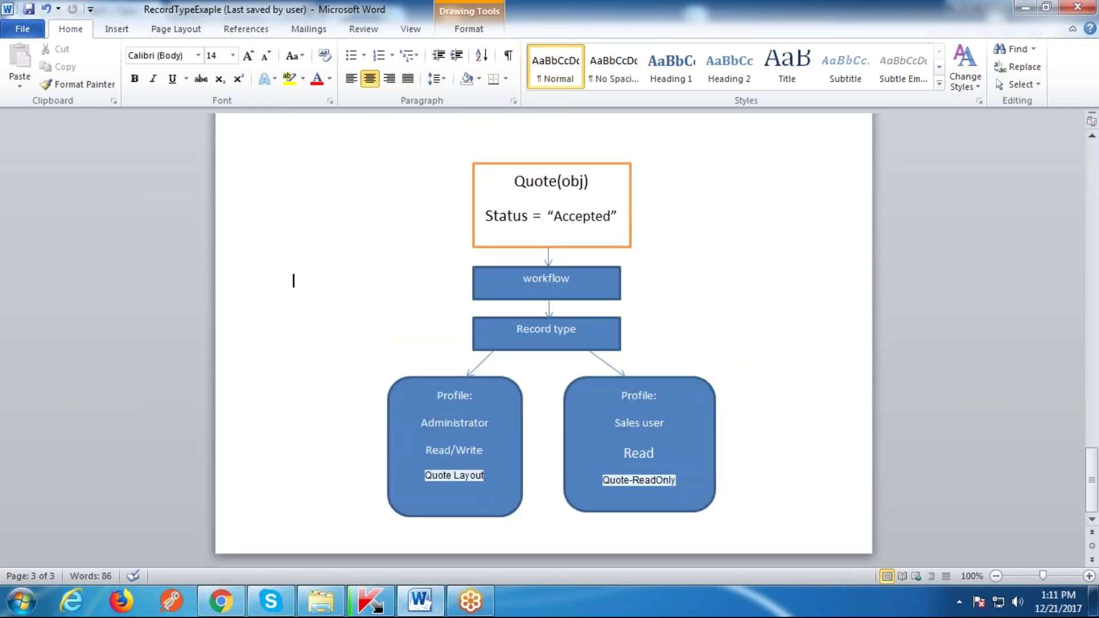
left_click(590, 221)
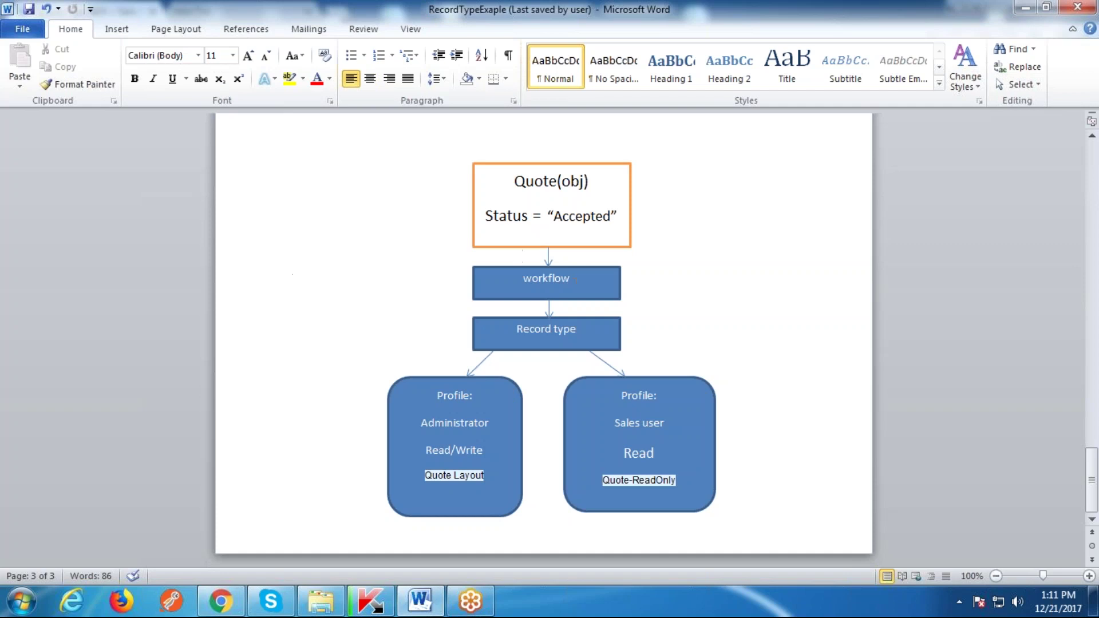
left_click(573, 282)
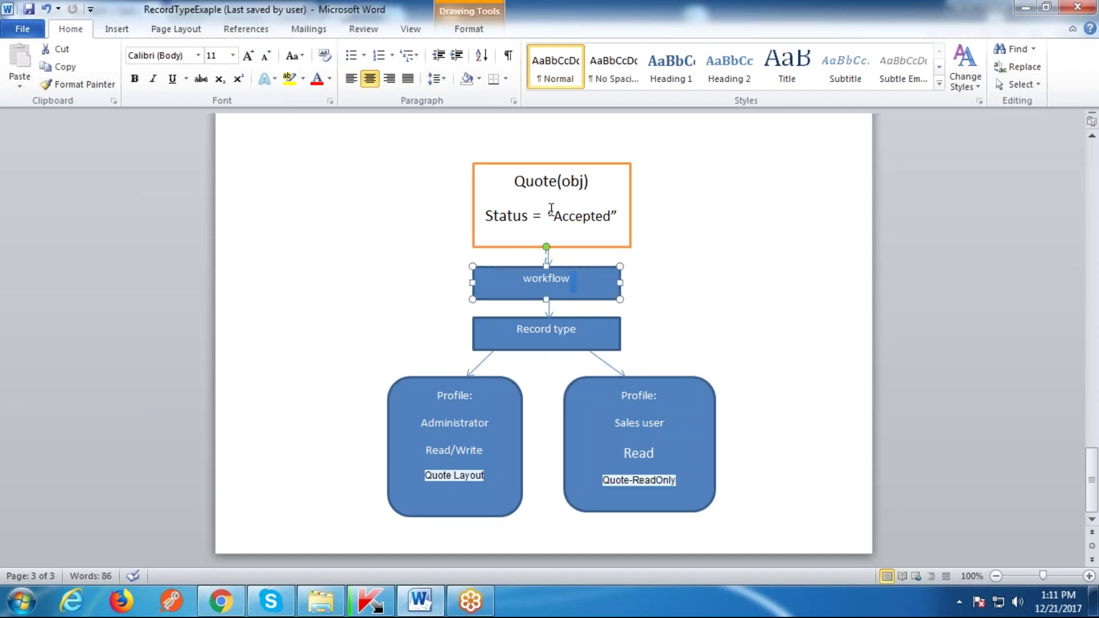
left_click(513, 216)
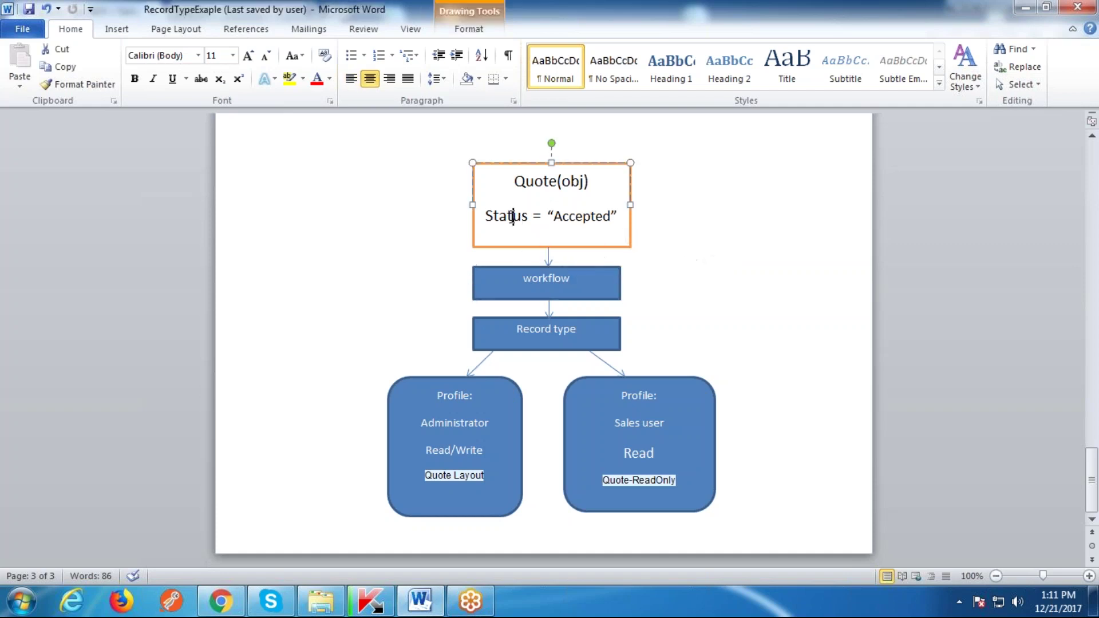
left_click(588, 216)
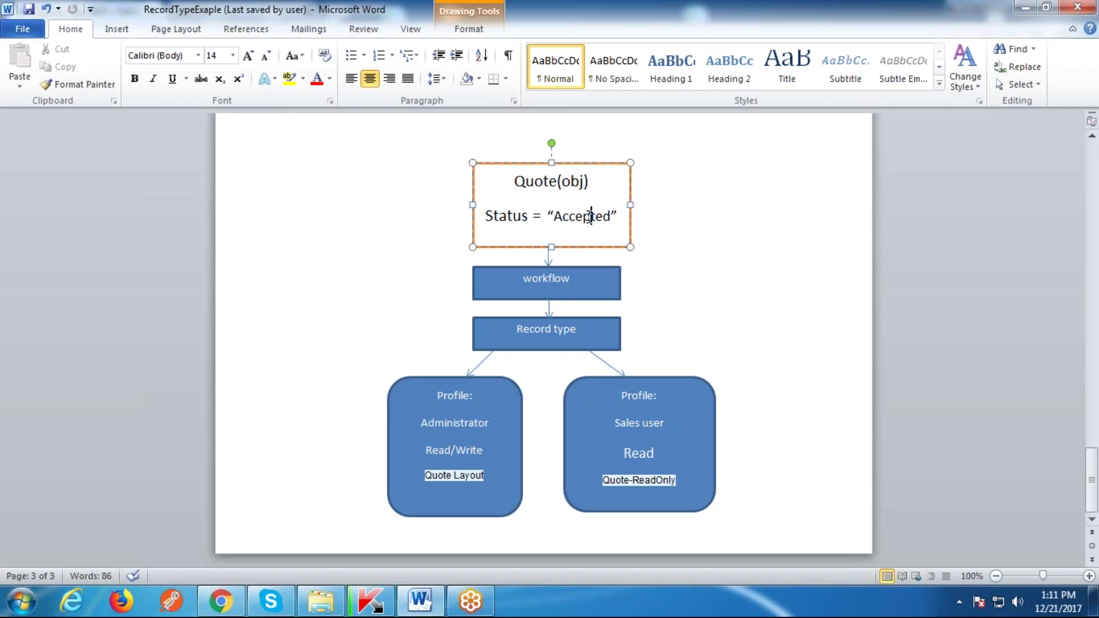
key("Escape")
key("Tab")
left_click(546, 334)
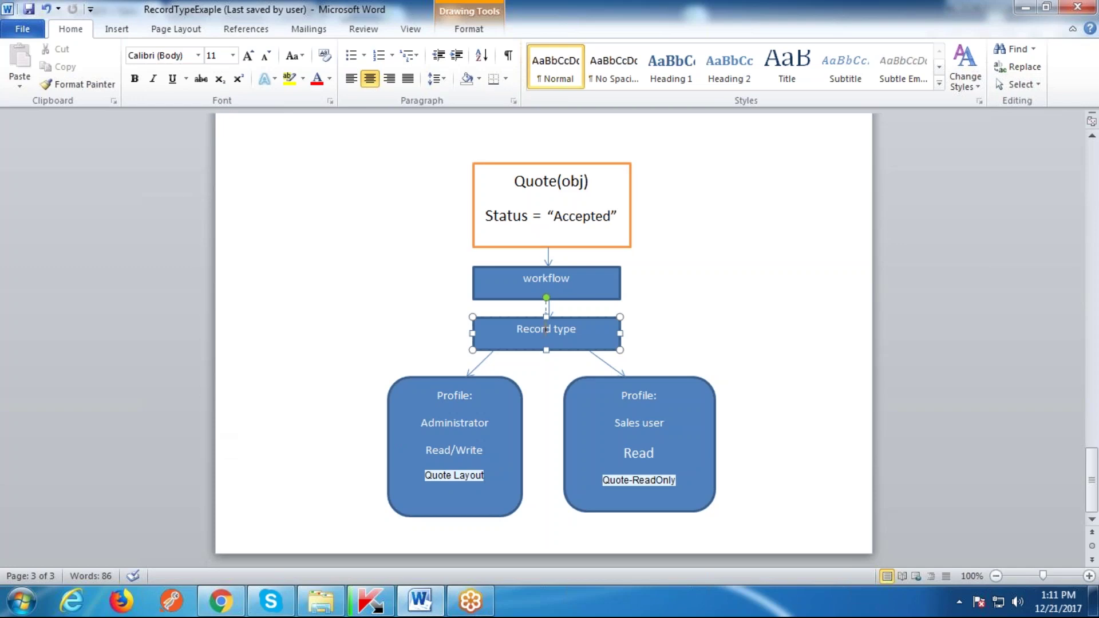
Step: Return to Salesforce Setup and search Quick Find for 'quote'
left_click(221, 611)
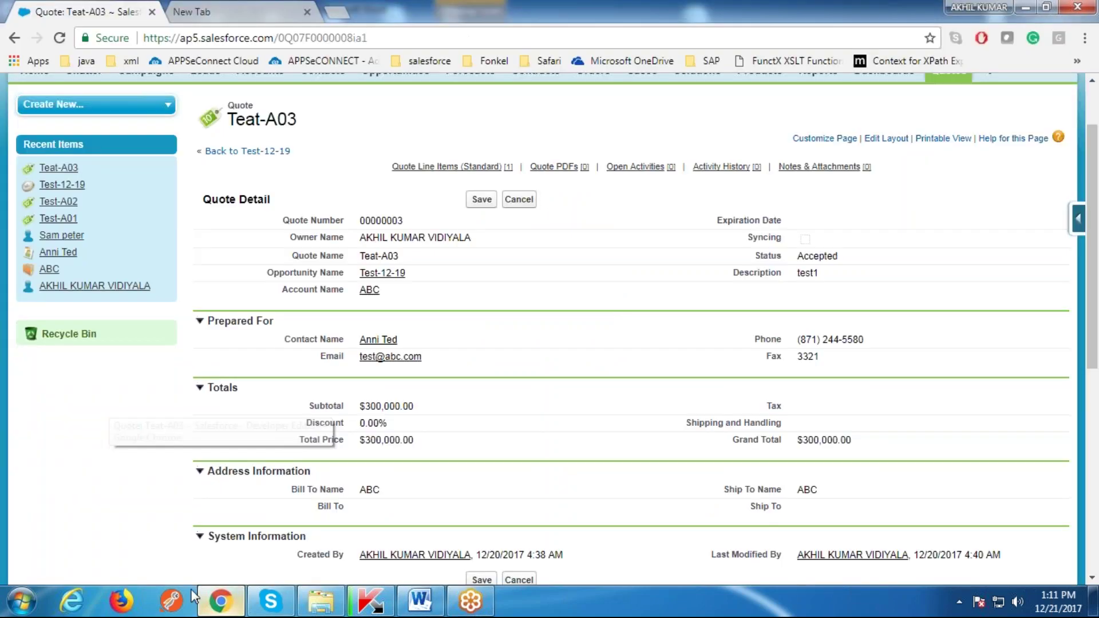
scroll(627, 338, "up", 2)
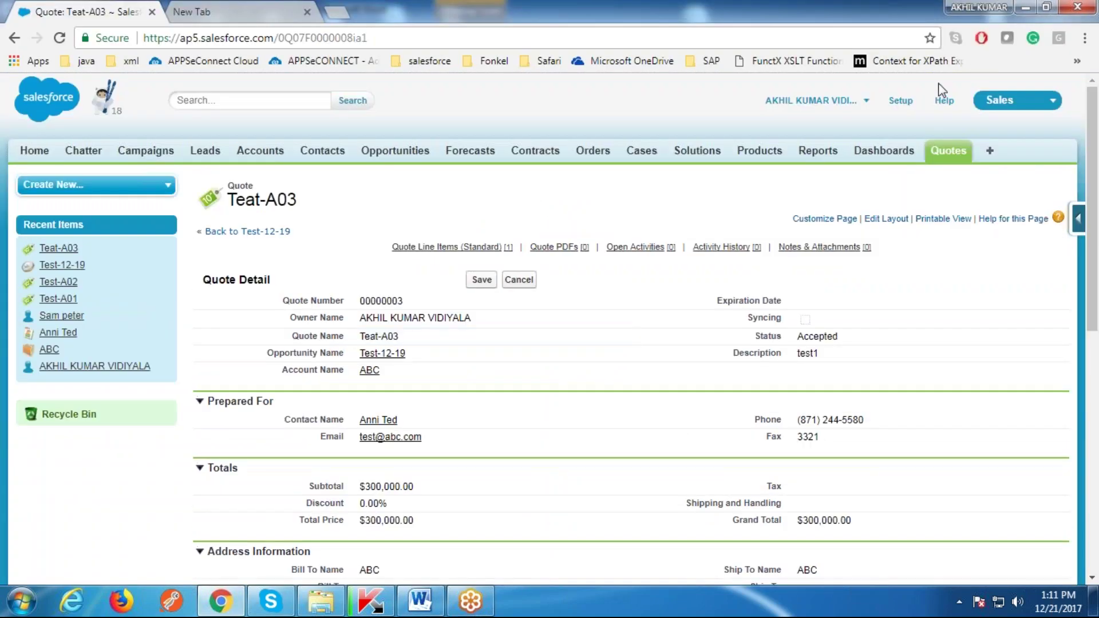
left_click(901, 100)
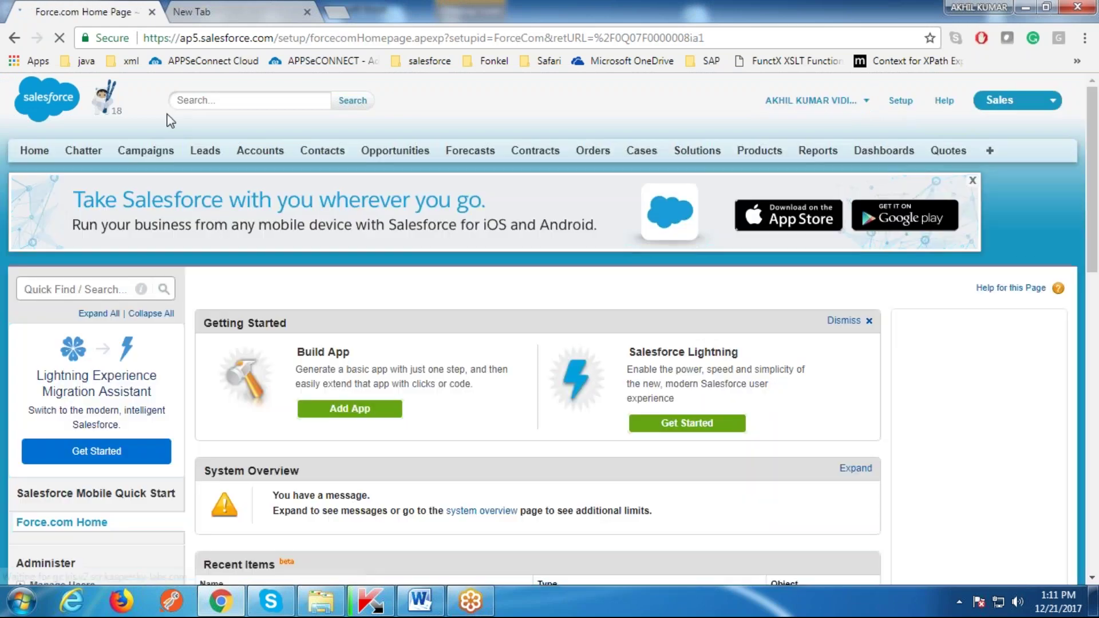
left_click(69, 288)
type("quote")
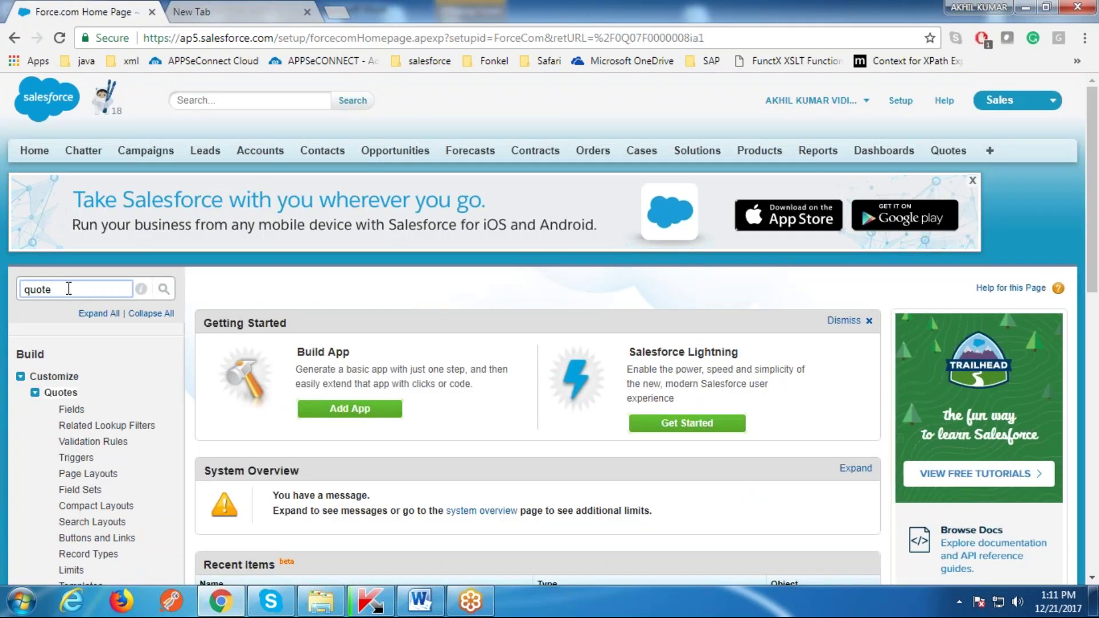
scroll(3, 331, "down", 4)
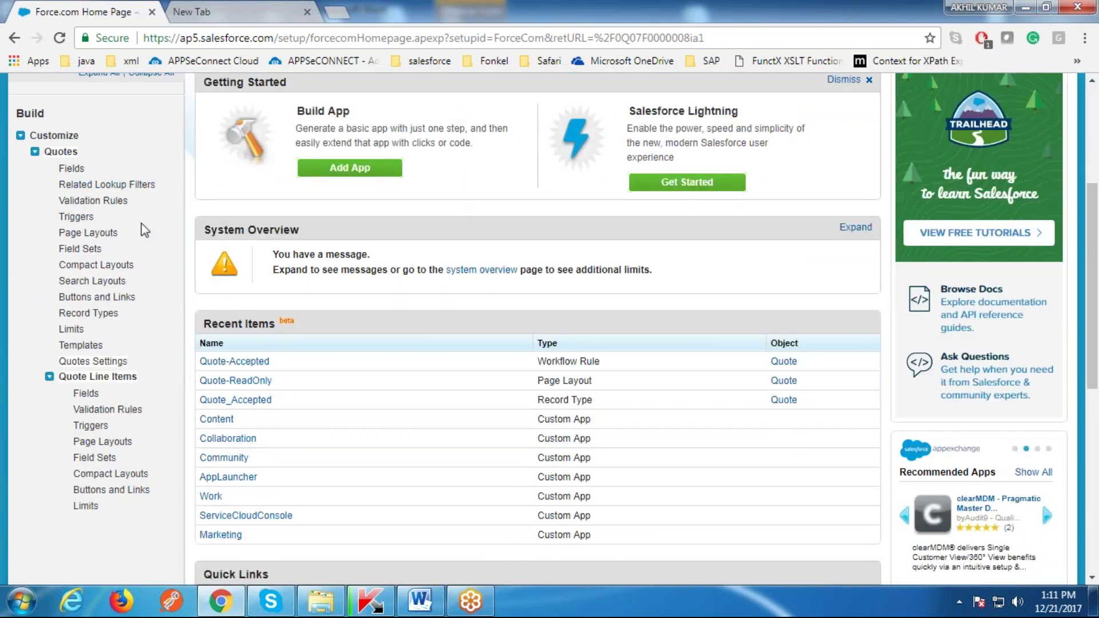
Step: Open the Quote Page Layouts list and the Quote-ReadOnly layout editor in new tabs
left_click(89, 233, "ctrl")
key("ctrl+Tab")
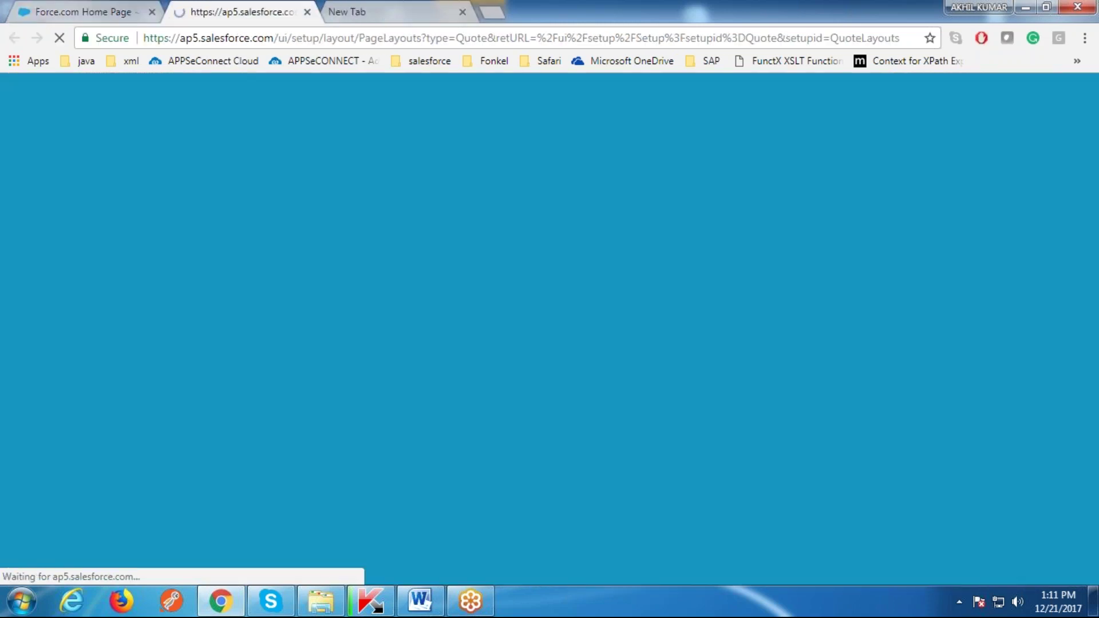
scroll(421, 361, "down", 3)
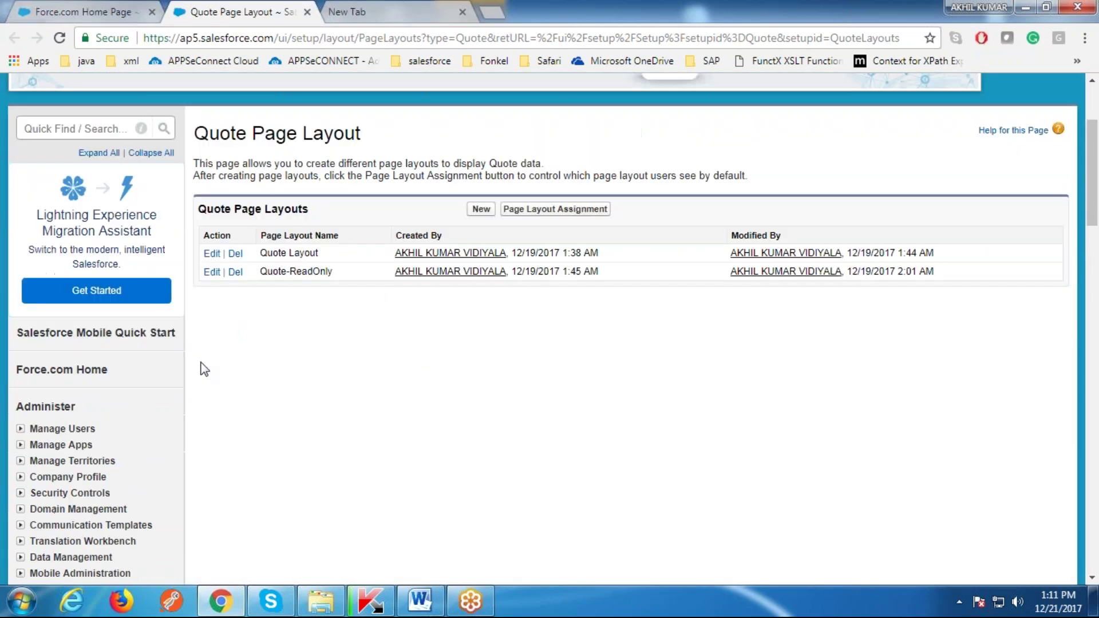
left_click_drag(323, 255, 259, 253)
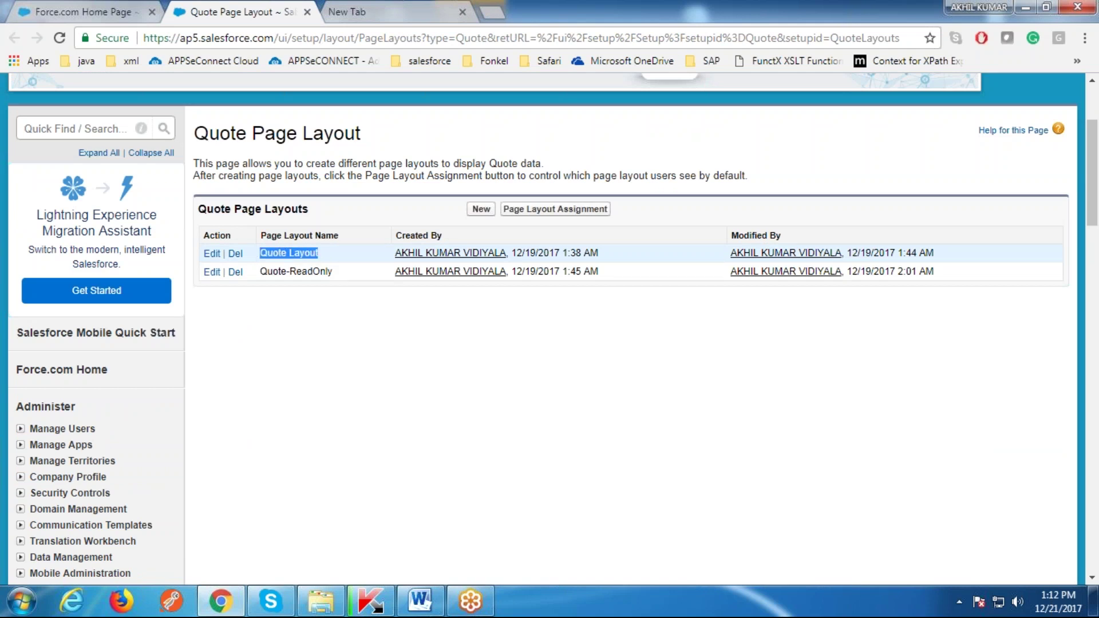
left_click(299, 333)
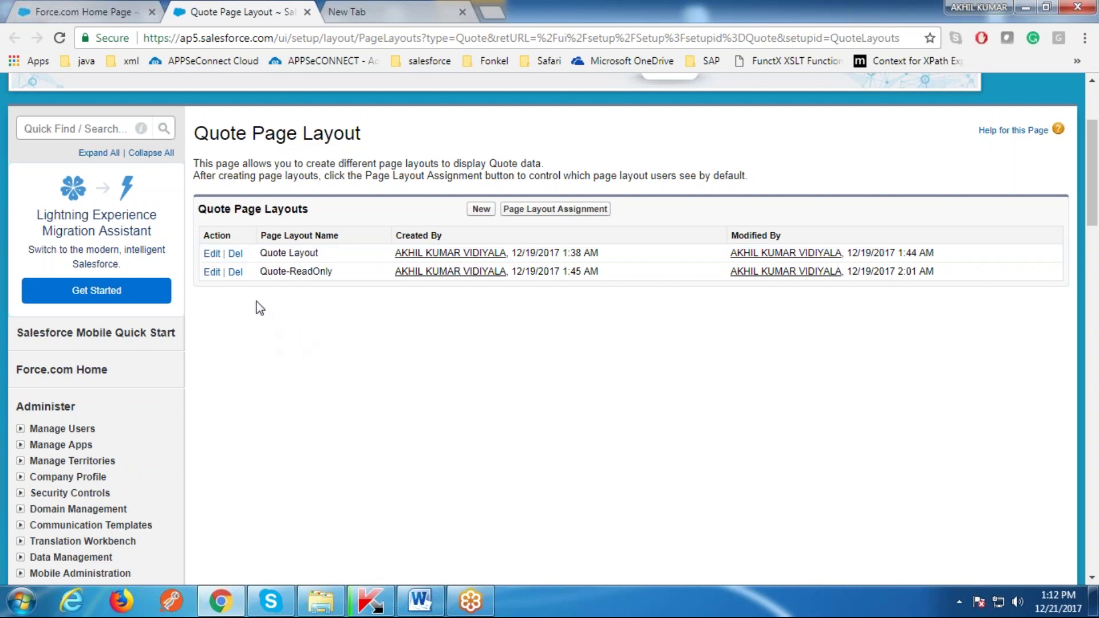
left_click_drag(260, 272, 330, 275)
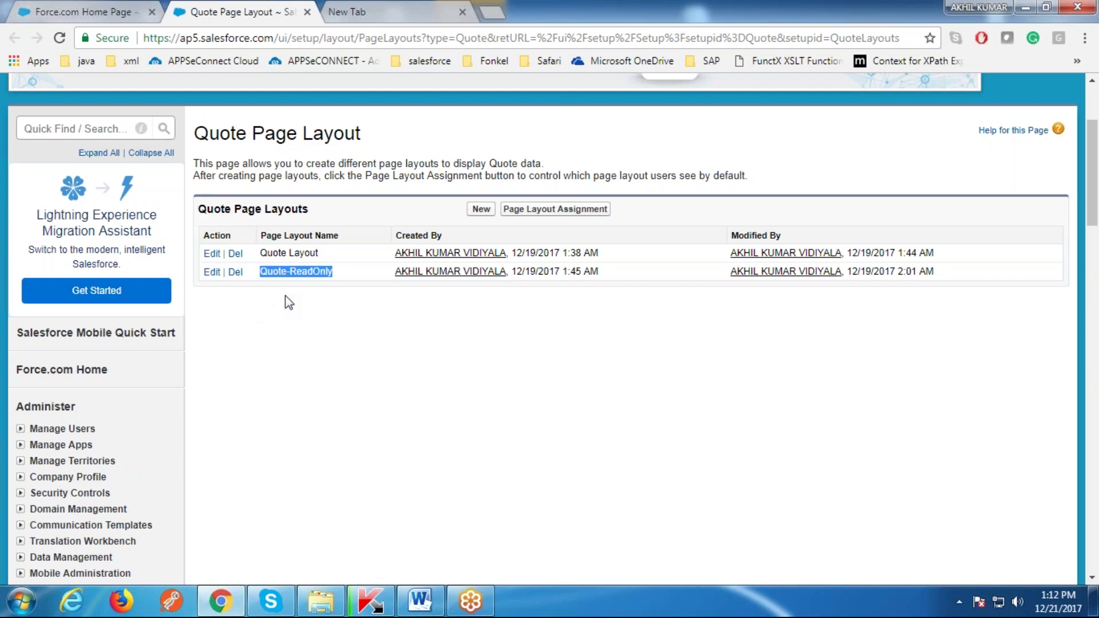
middle_click(212, 272)
Step: Set the Tax field Read-Only in the Quote-ReadOnly layout, then return to setup home
left_click(359, 10)
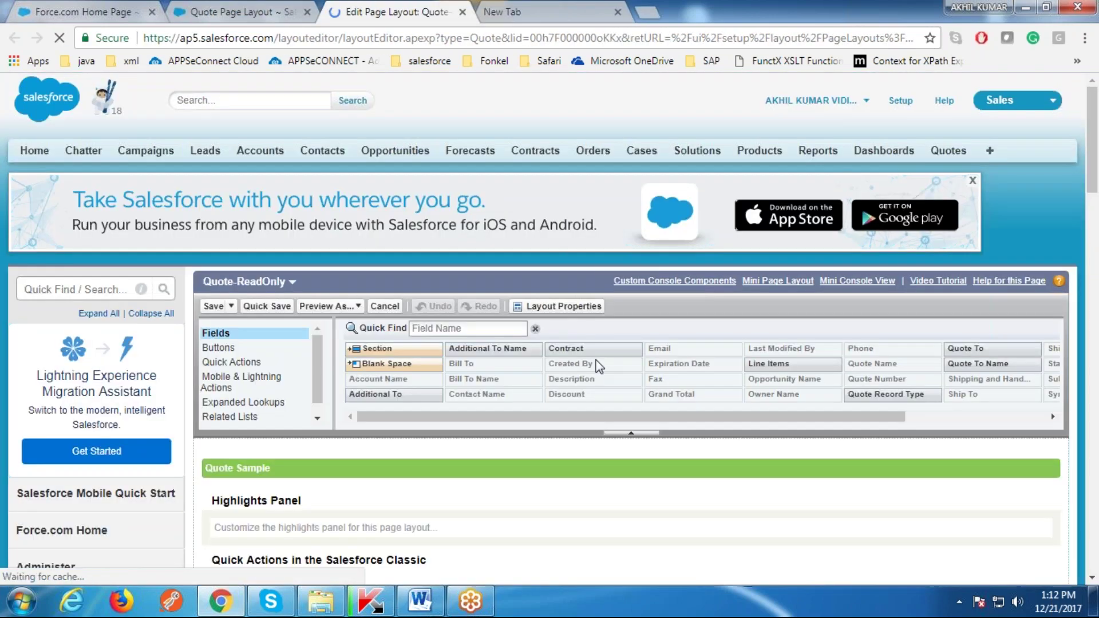
scroll(598, 364, "down", 10)
scroll(418, 352, "down", 2)
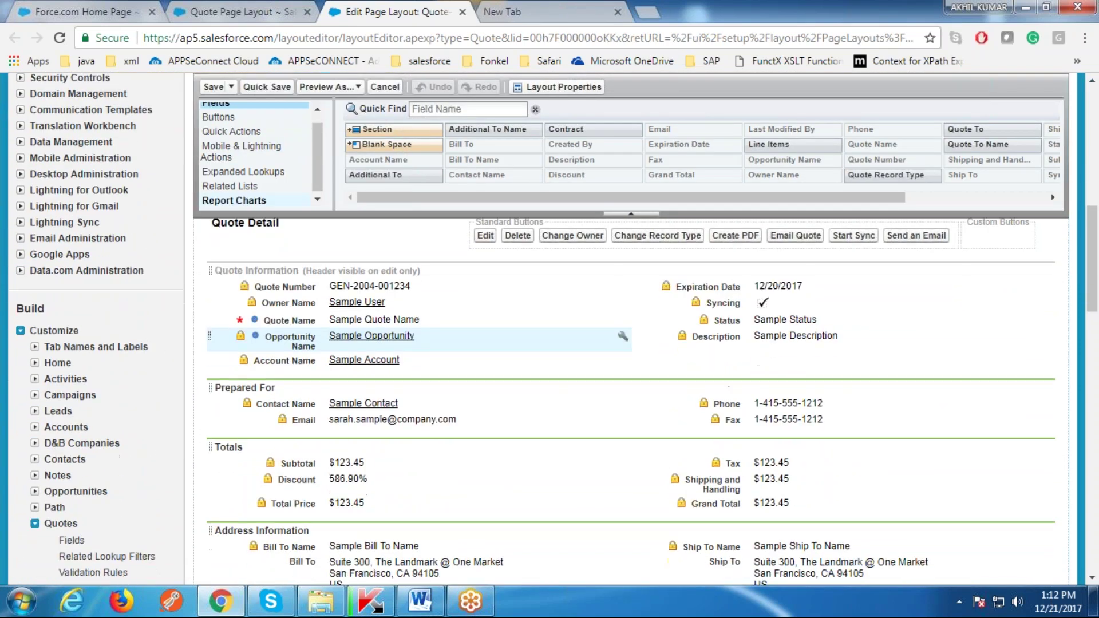
scroll(653, 393, "down", 3)
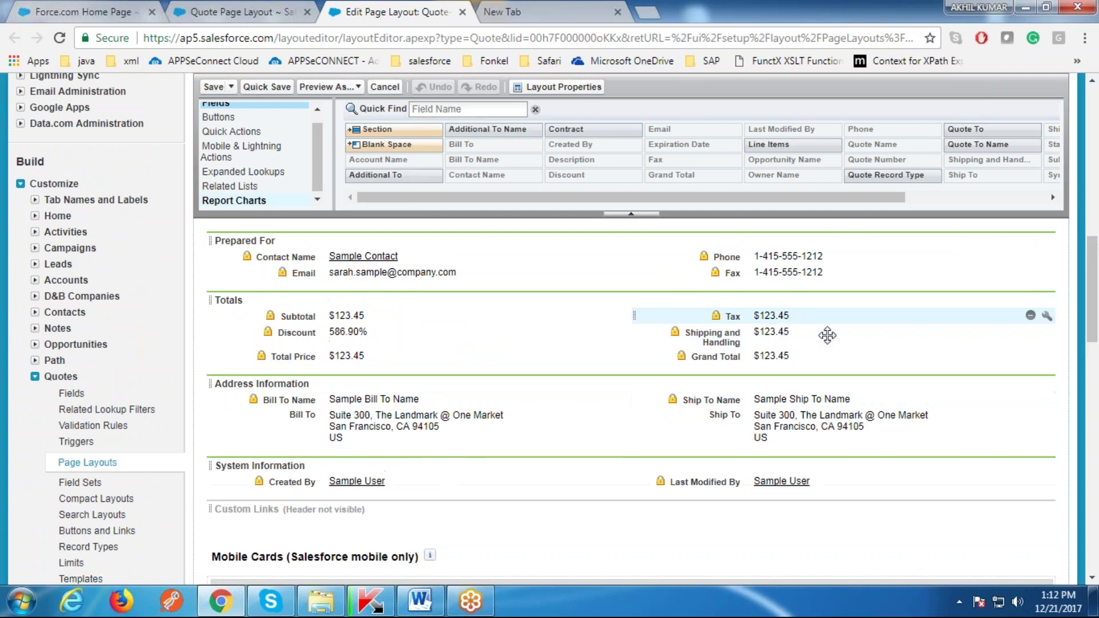
left_click(1047, 316)
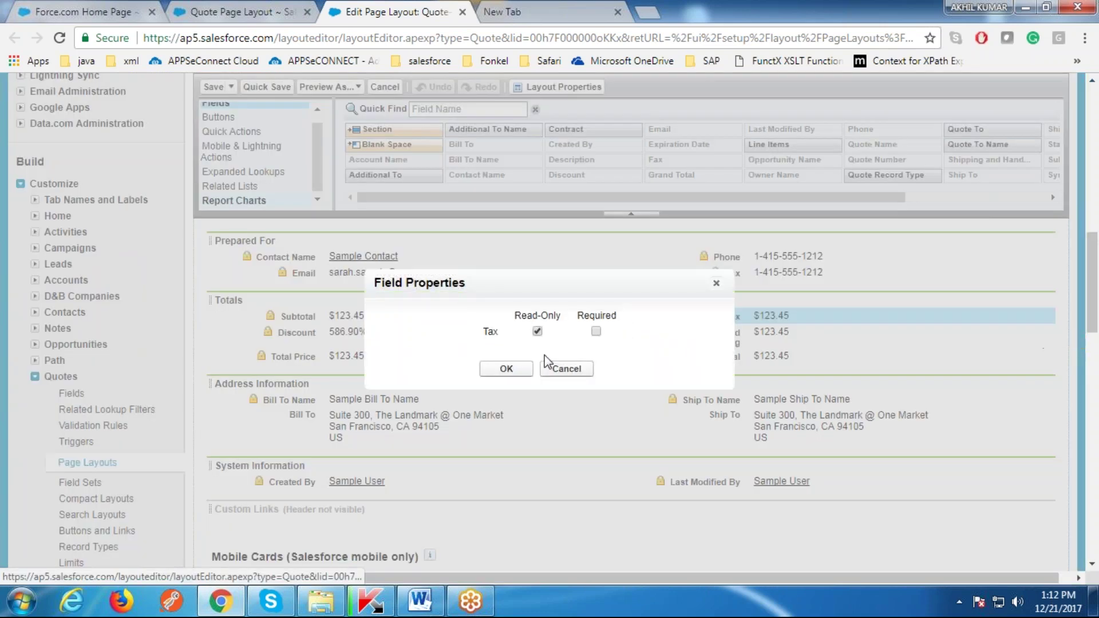
left_click(506, 369)
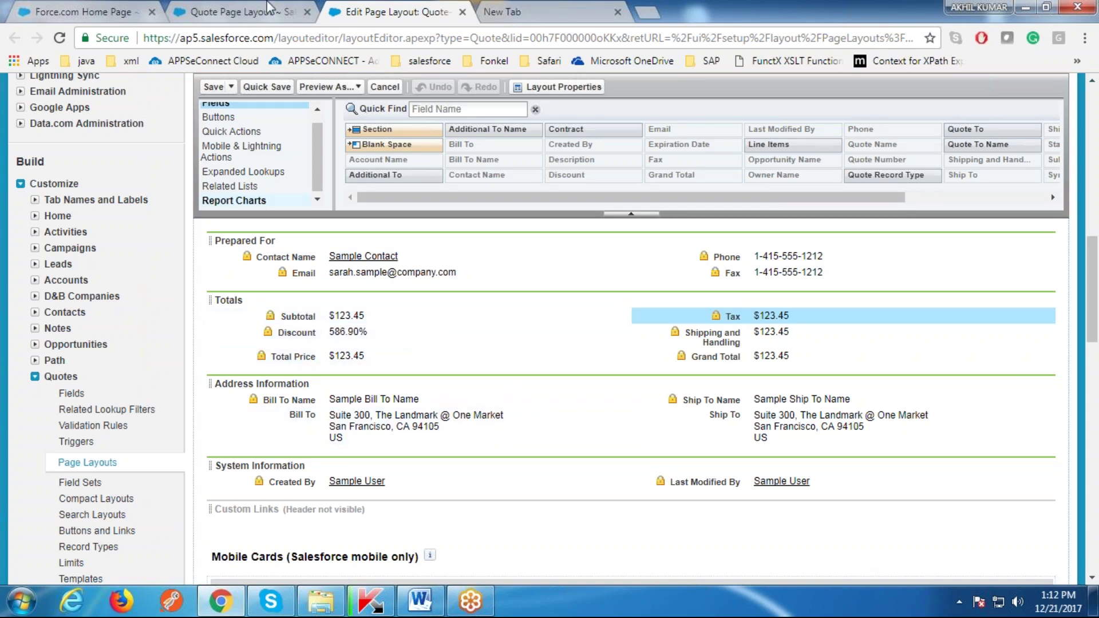
left_click(235, 11)
left_click(75, 10)
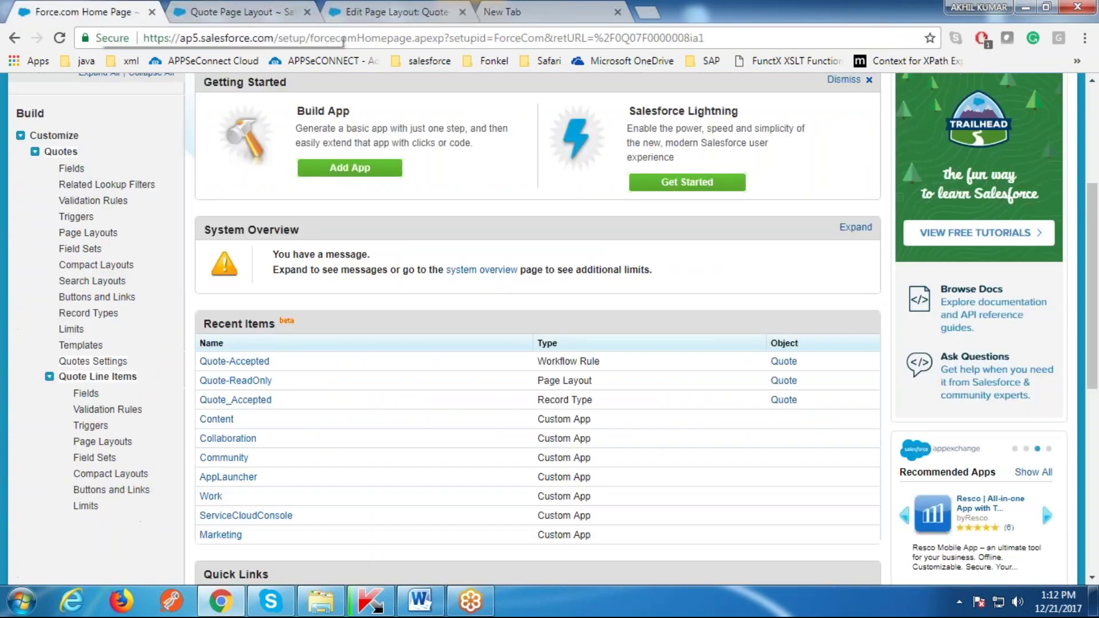
Step: Open Quote Record Types, close the layout tabs, and start a new Quote record type
middle_click(95, 315)
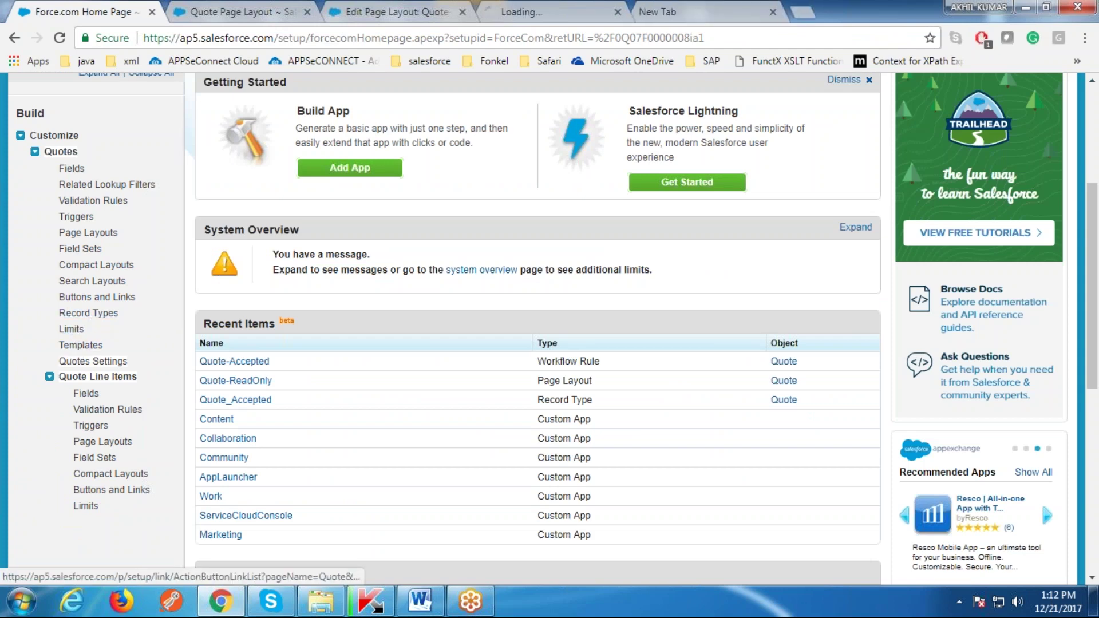
left_click(463, 11)
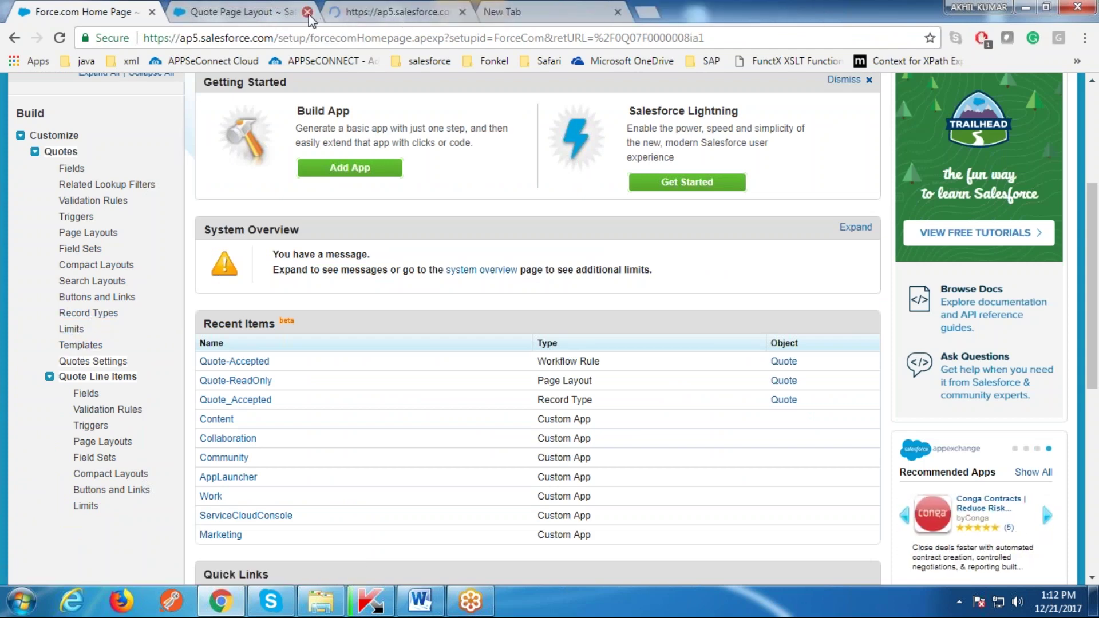
left_click(307, 12)
left_click(235, 12)
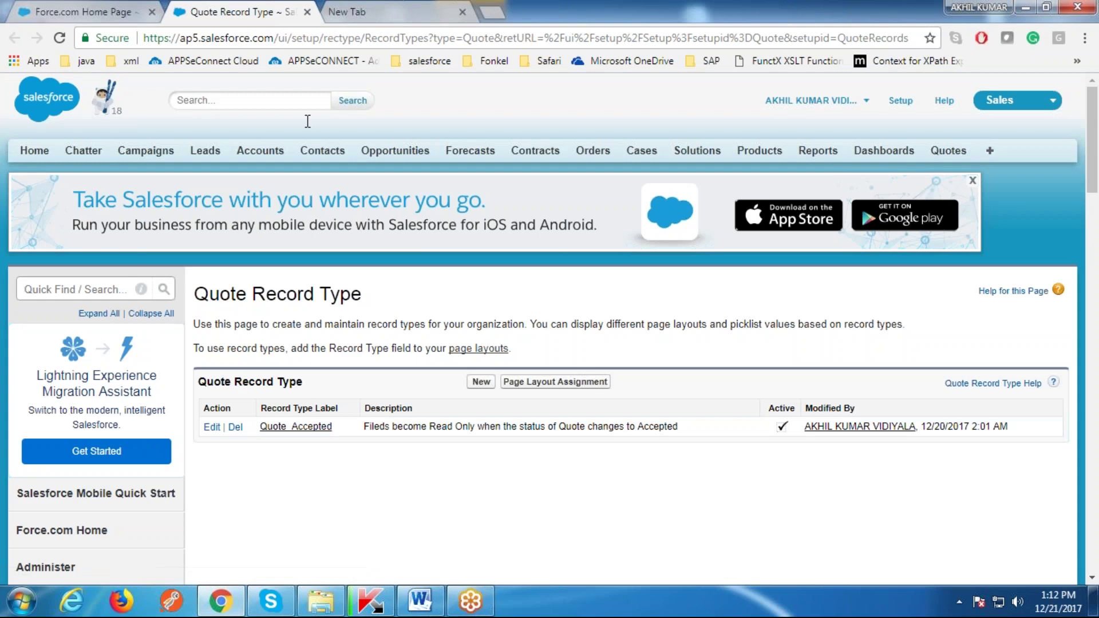
scroll(343, 344, "down", 3)
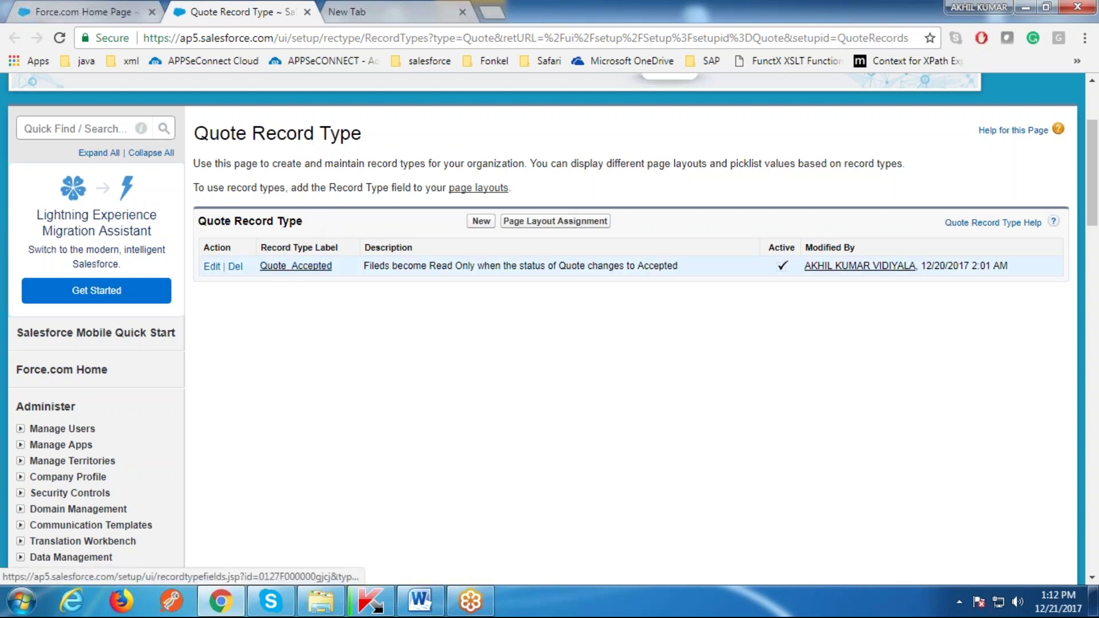
left_click(480, 222)
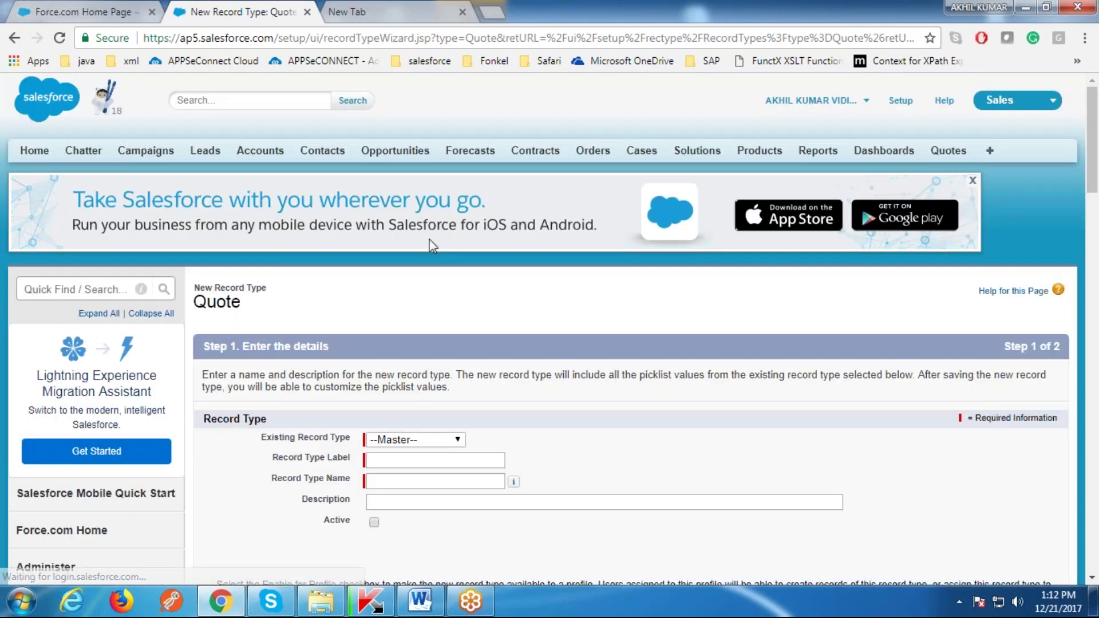
scroll(445, 315, "down", 3)
Step: Enter 'test' as the new Quote record type's label
left_click(420, 299)
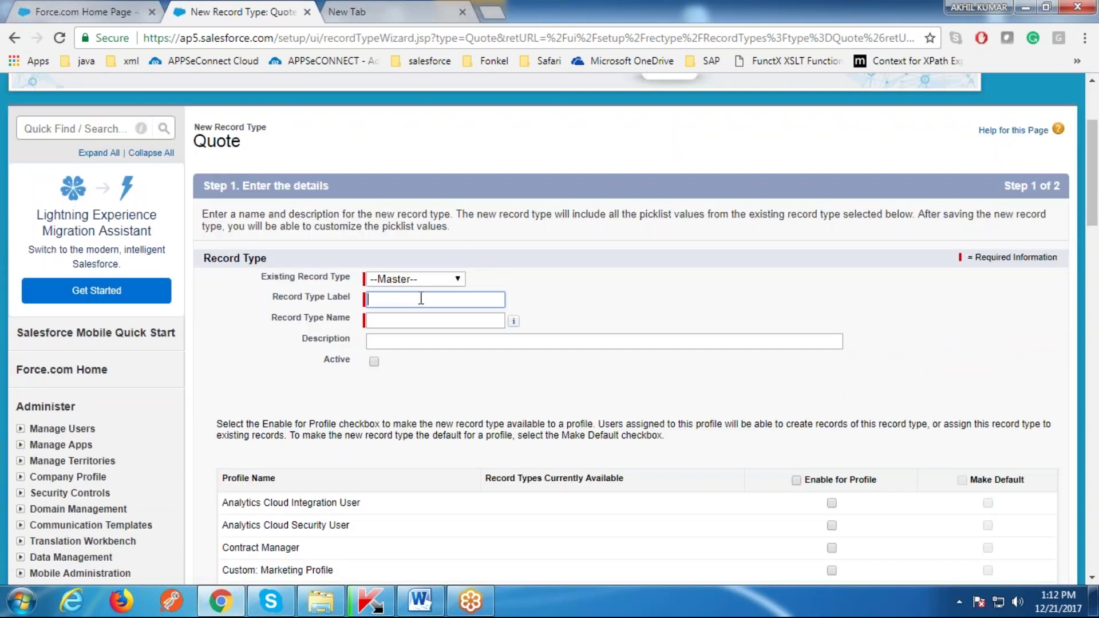
type("test")
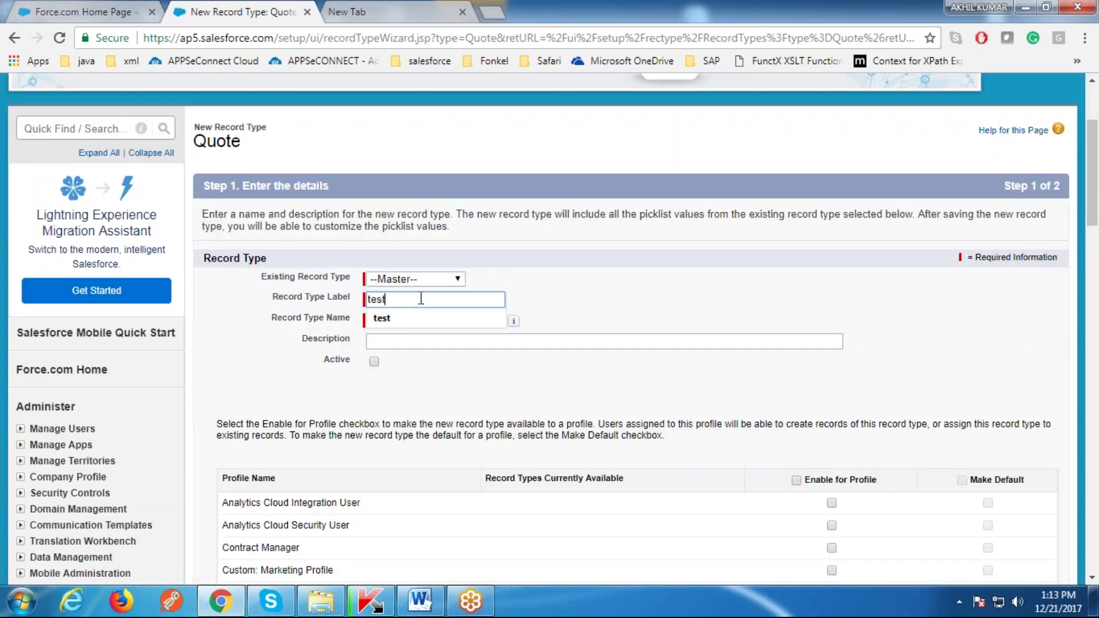
left_click(458, 384)
scroll(503, 258, "down", 5)
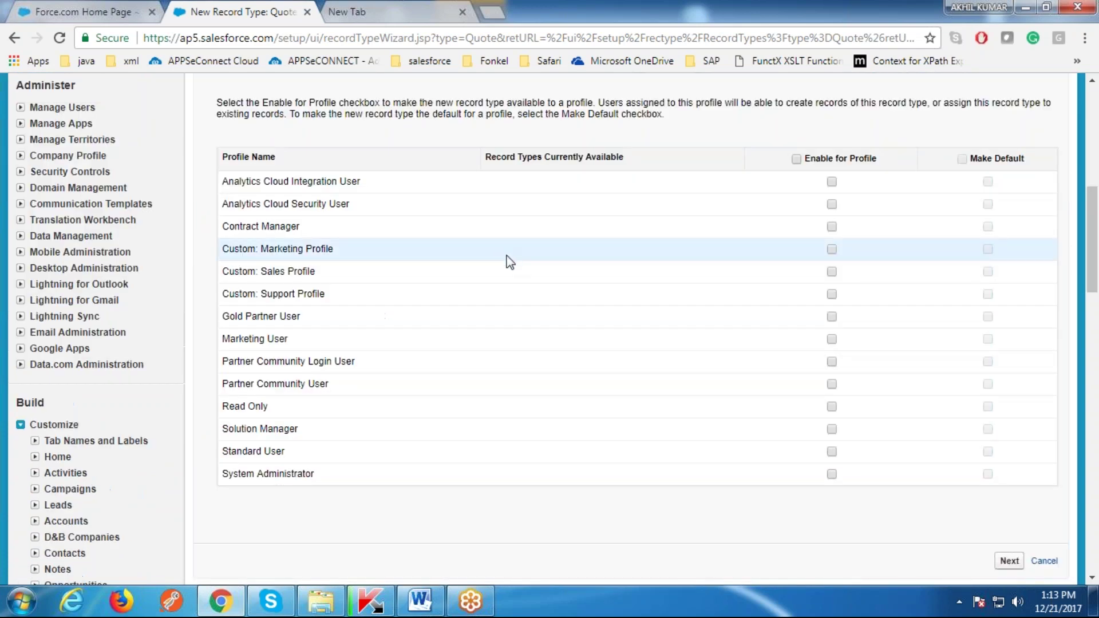
scroll(504, 258, "up", 3)
scroll(459, 238, "down", 3)
Step: Check the diagram's Sales user box, enable System Administrator and Sales Profile, and continue
left_click(420, 601)
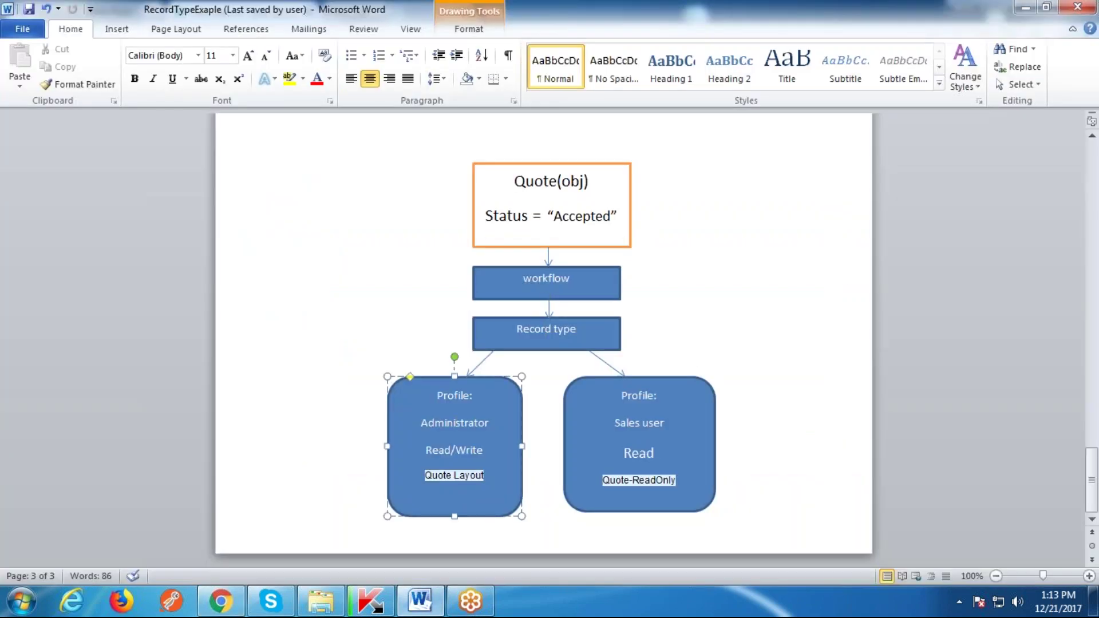
left_click(672, 425)
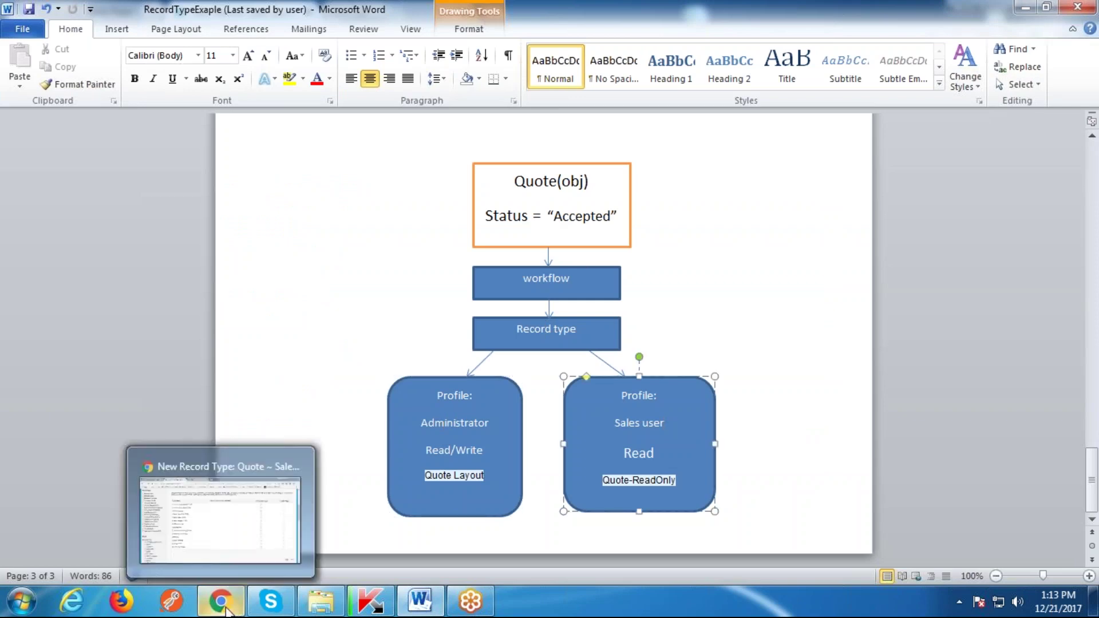
left_click(224, 515)
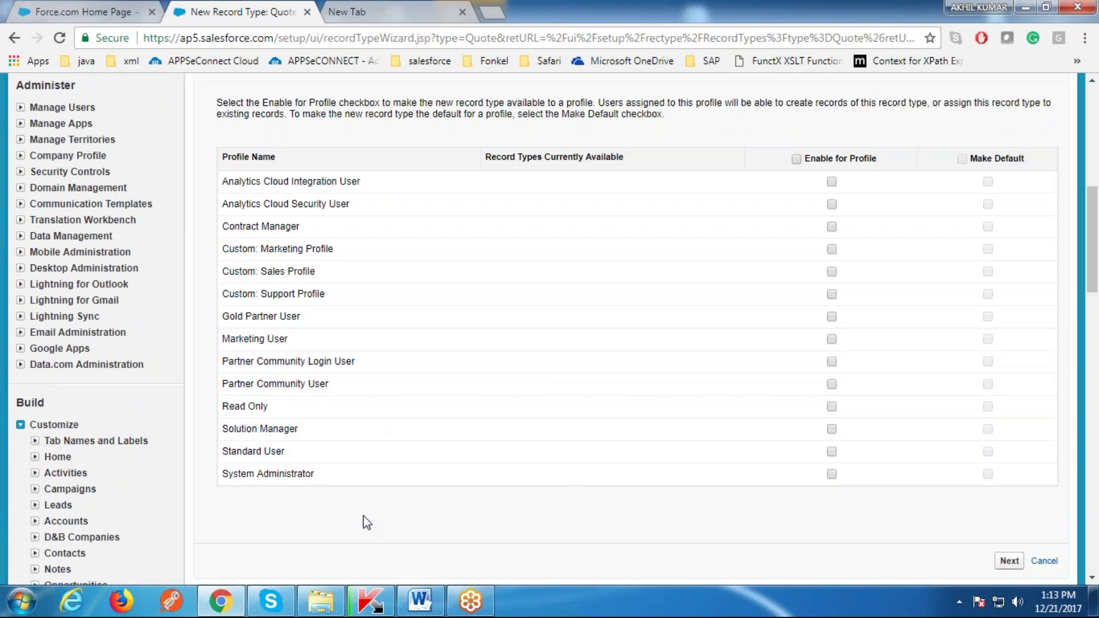
left_click(831, 474)
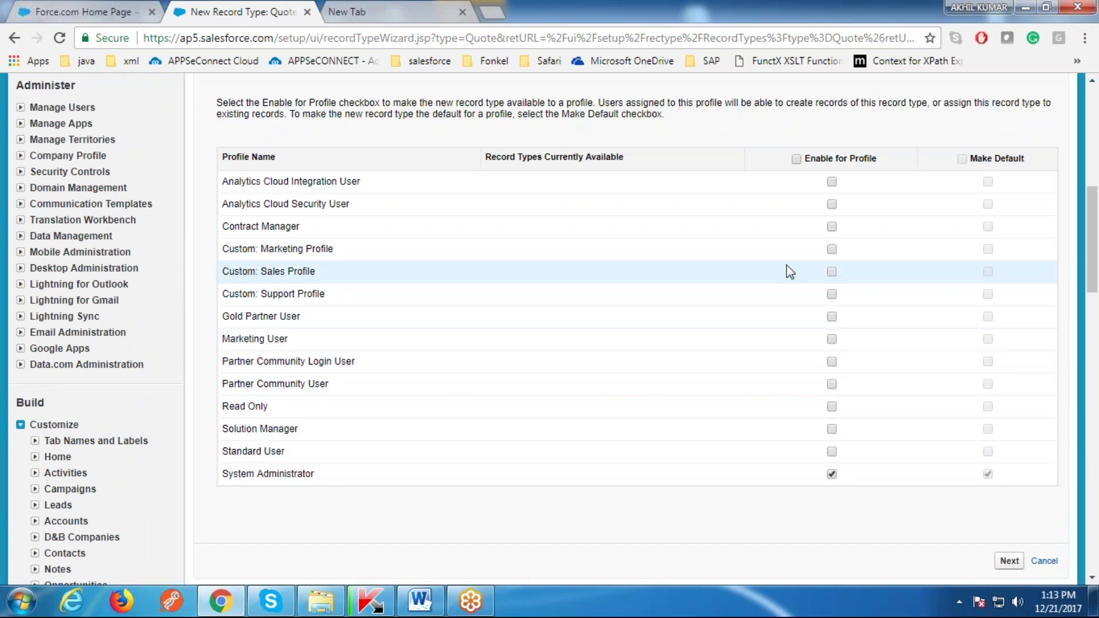
scroll(669, 458, "down", 3)
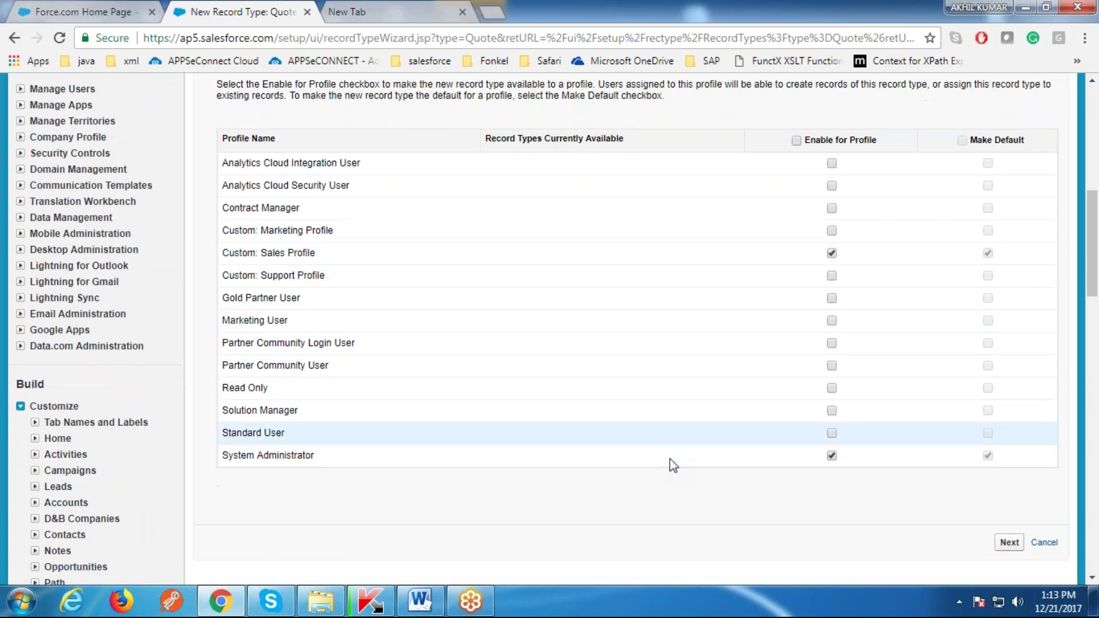
key("Return")
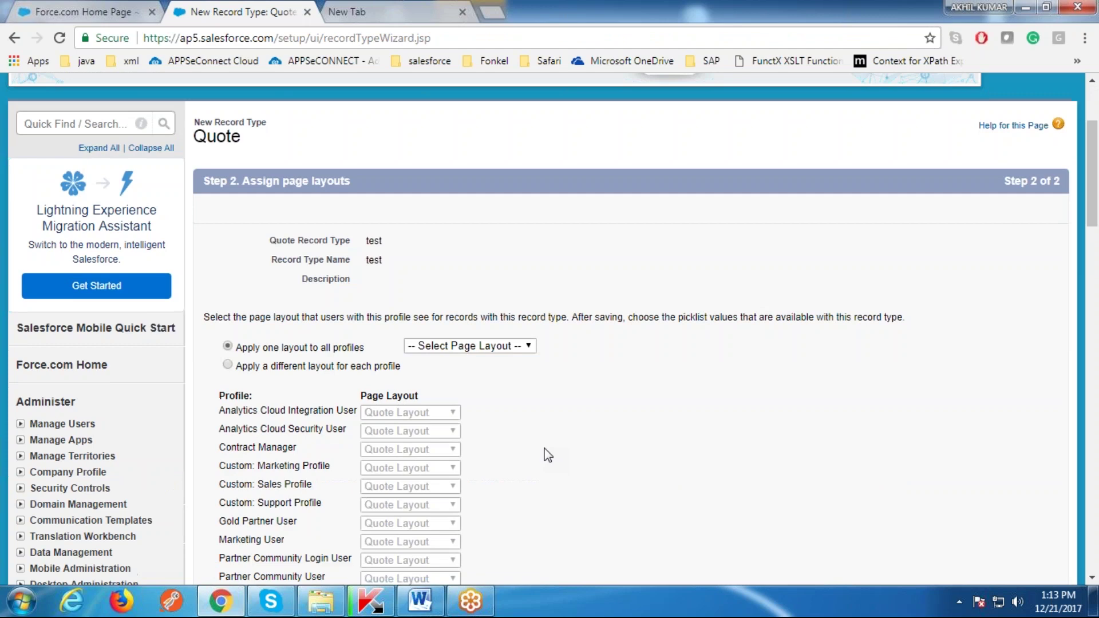
Step: Check the Status = "Accepted" condition in the Word diagram
scroll(544, 450, "down", 3)
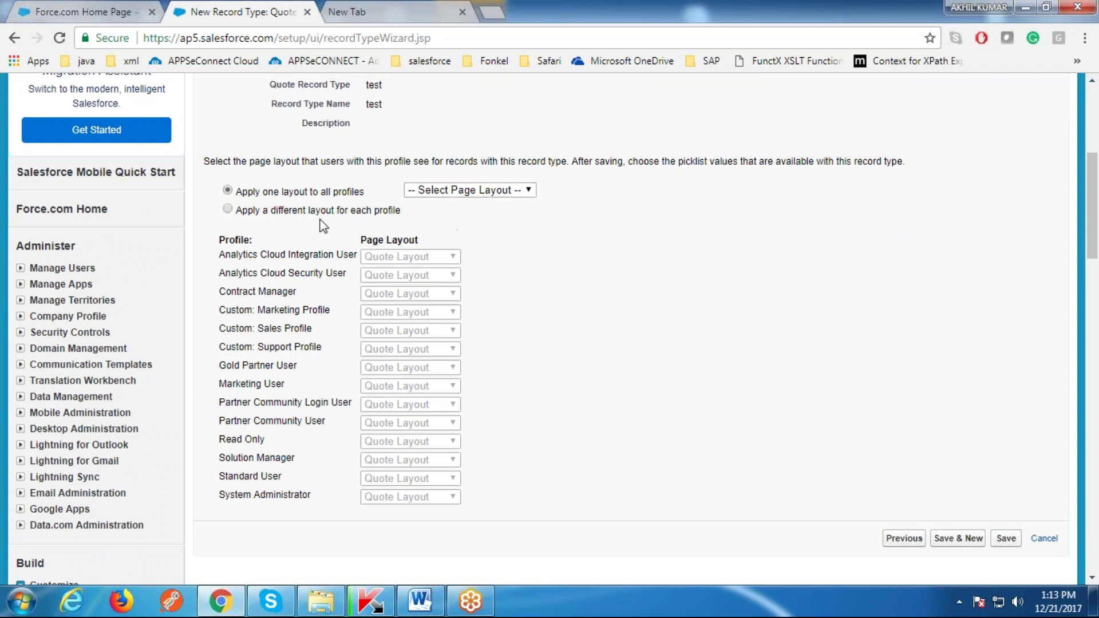
left_click(421, 601)
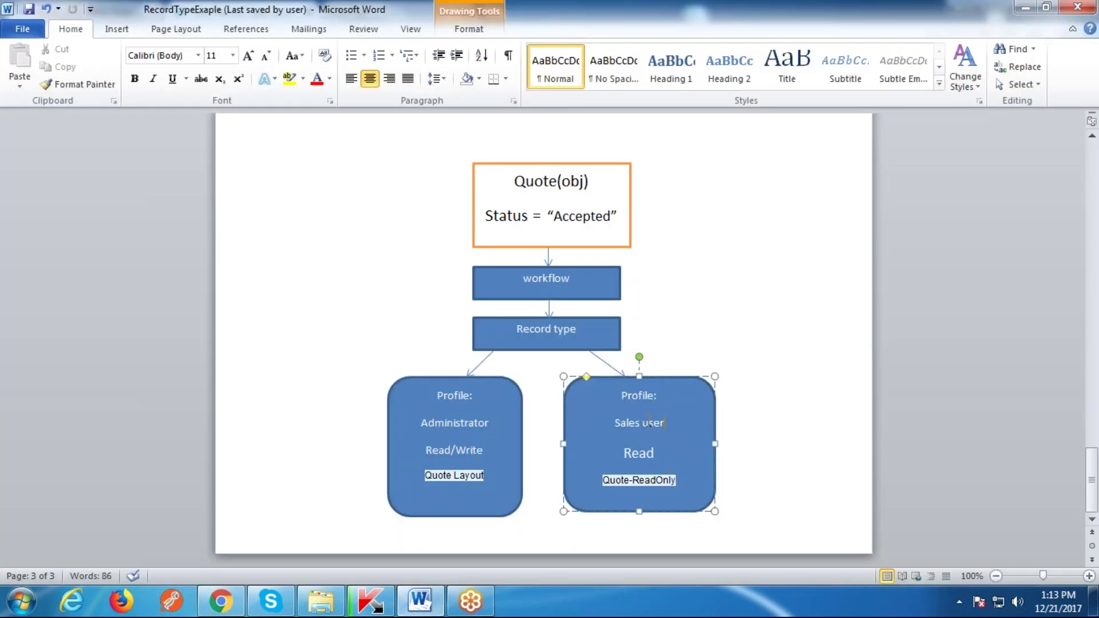
left_click_drag(619, 216, 487, 216)
left_click(237, 605)
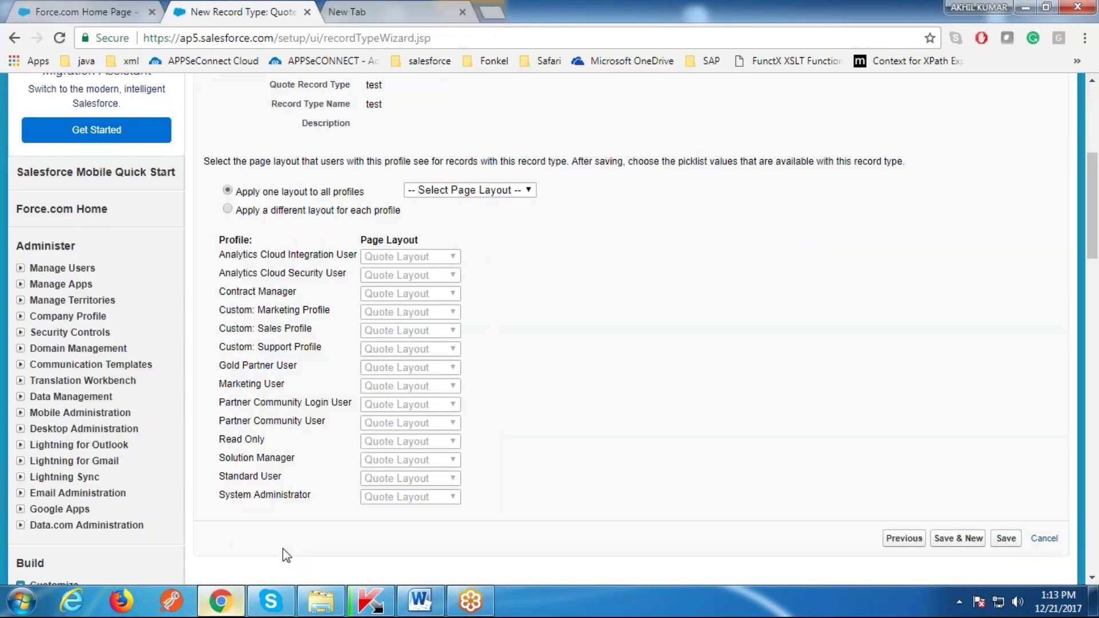
Step: Assign Quote Layout to System Administrator and Quote-ReadOnly to Custom: Sales Profile, save, close the wizard
left_click(228, 210)
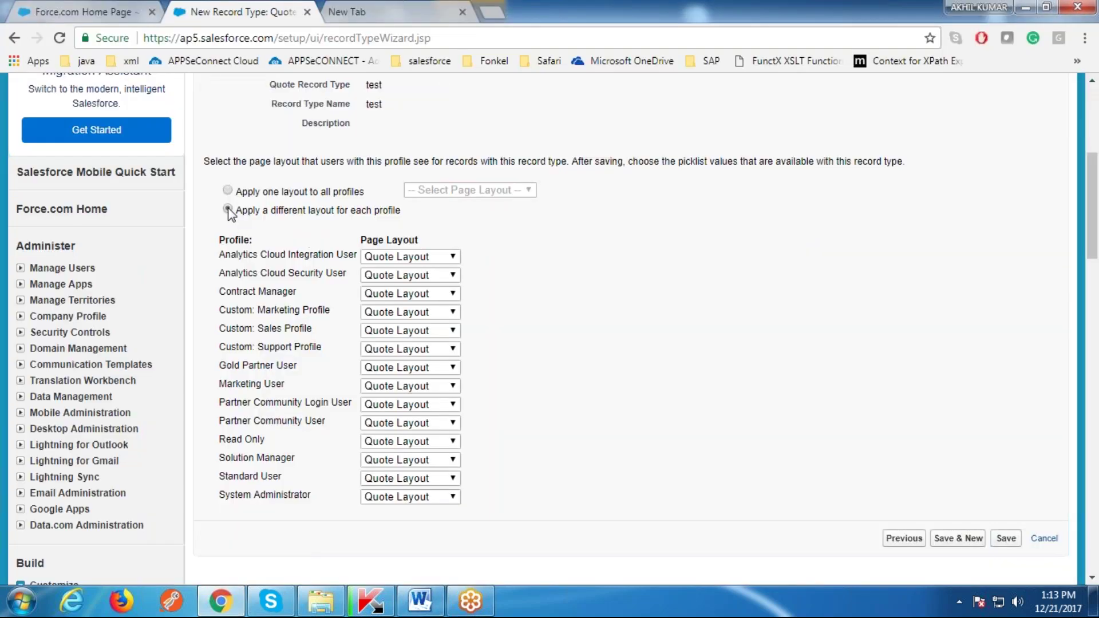
scroll(584, 259, "down", 2)
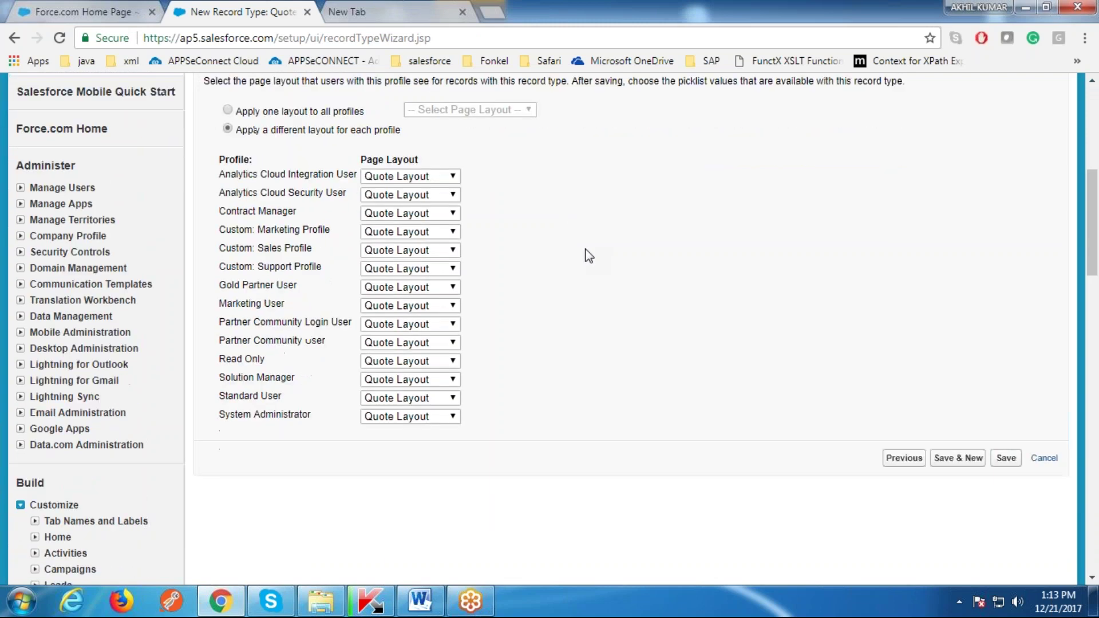
left_click(416, 417)
left_click(416, 418)
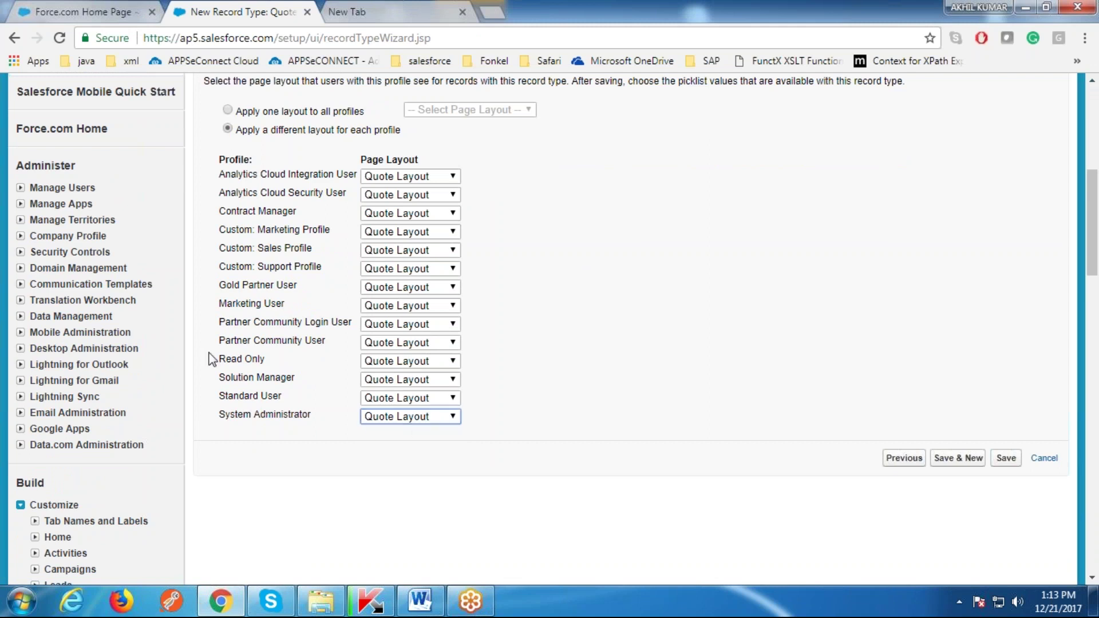
left_click(439, 253)
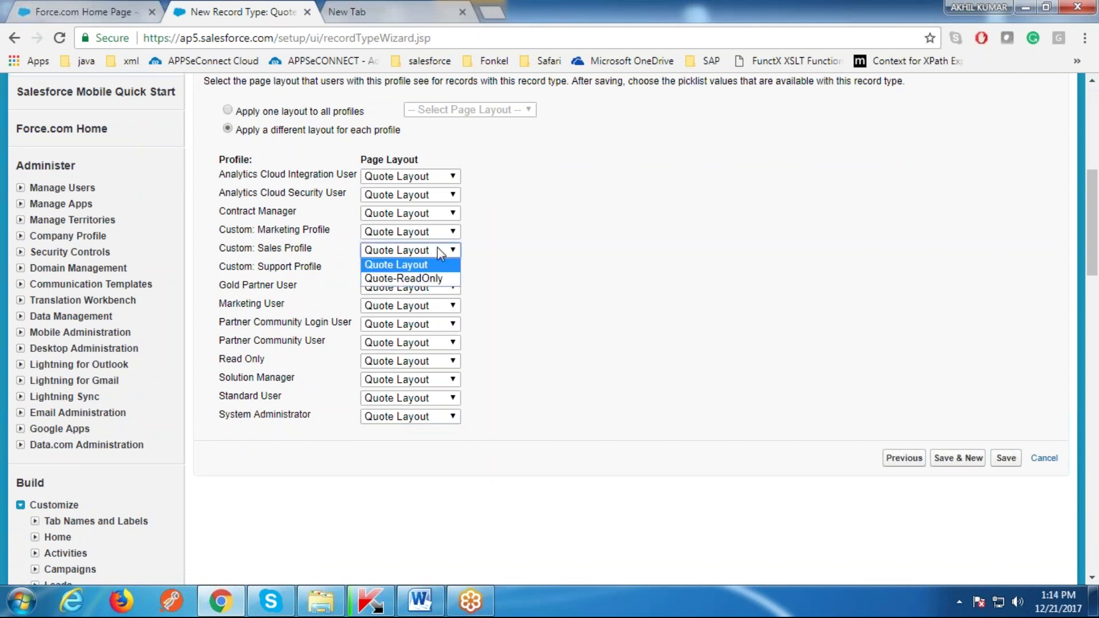
left_click(386, 280)
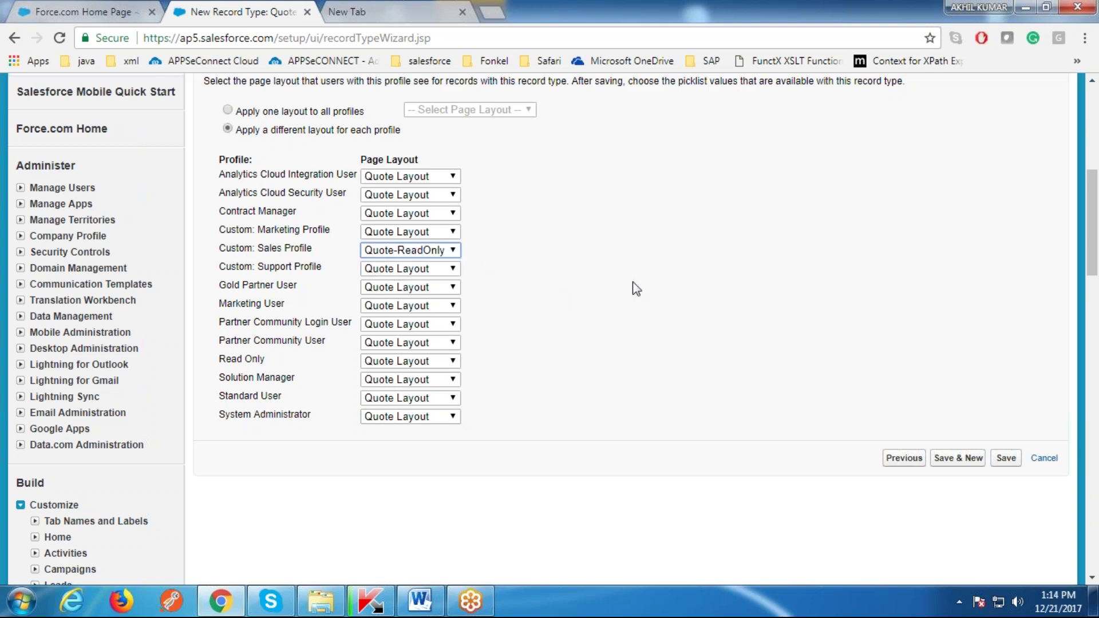
left_click(1005, 459)
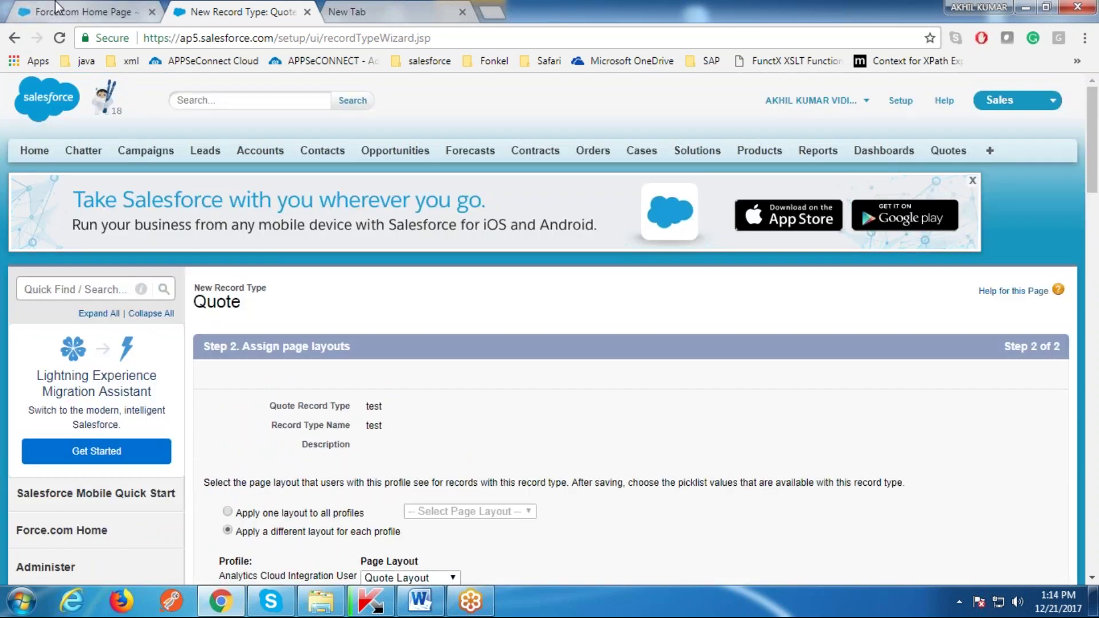
left_click(80, 12)
left_click(198, 8)
left_click(307, 11)
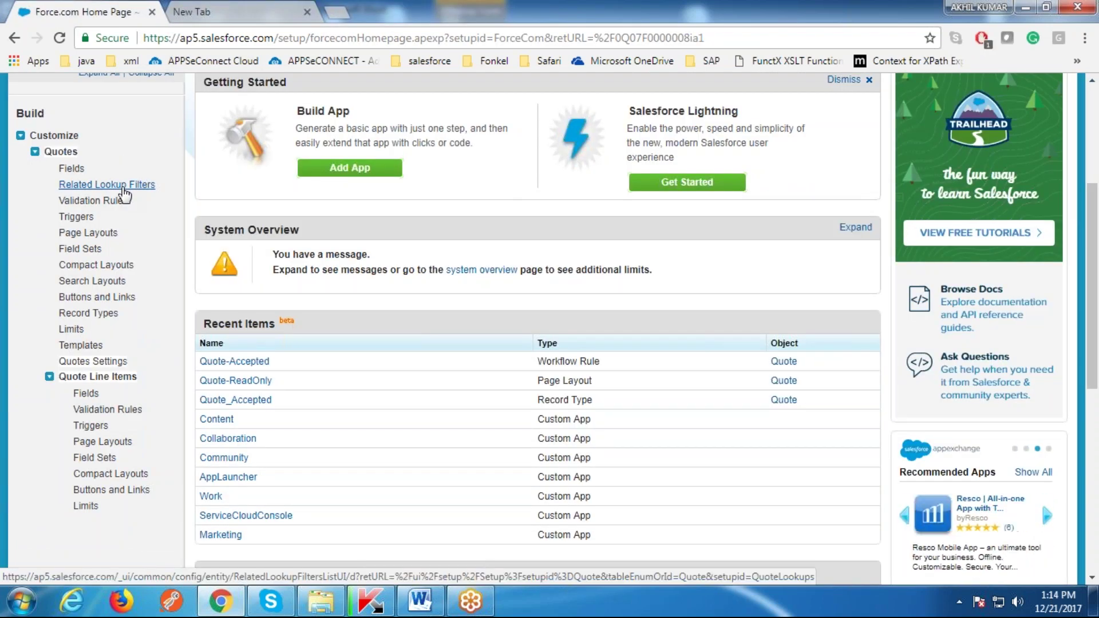
Step: Search setup for 'workflow' and return to the setup home page
left_click(125, 194)
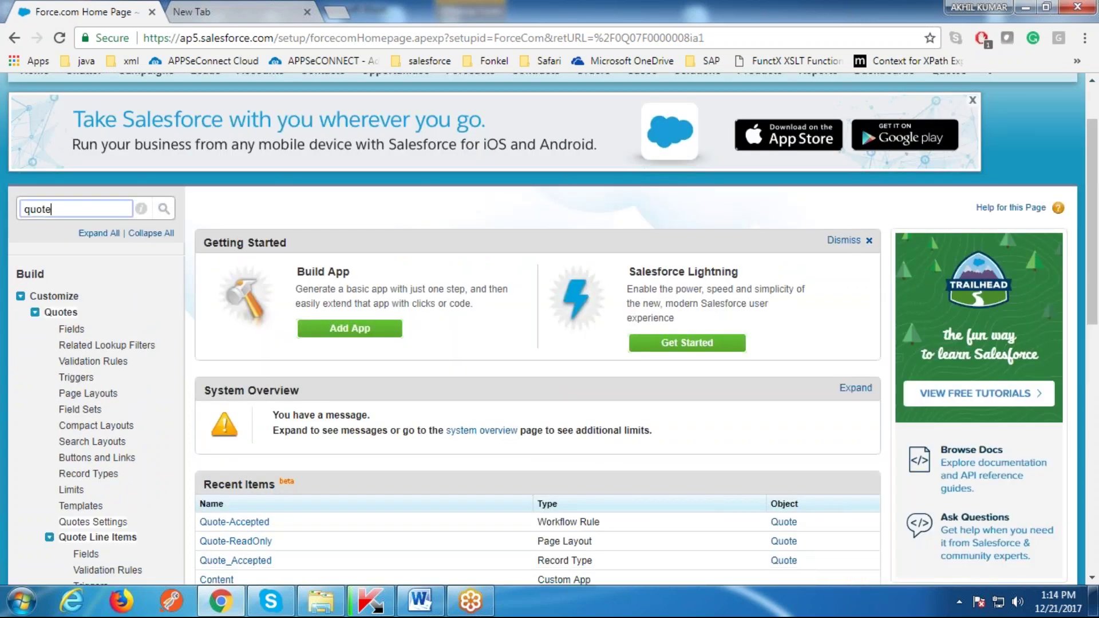
key("BackSpace")
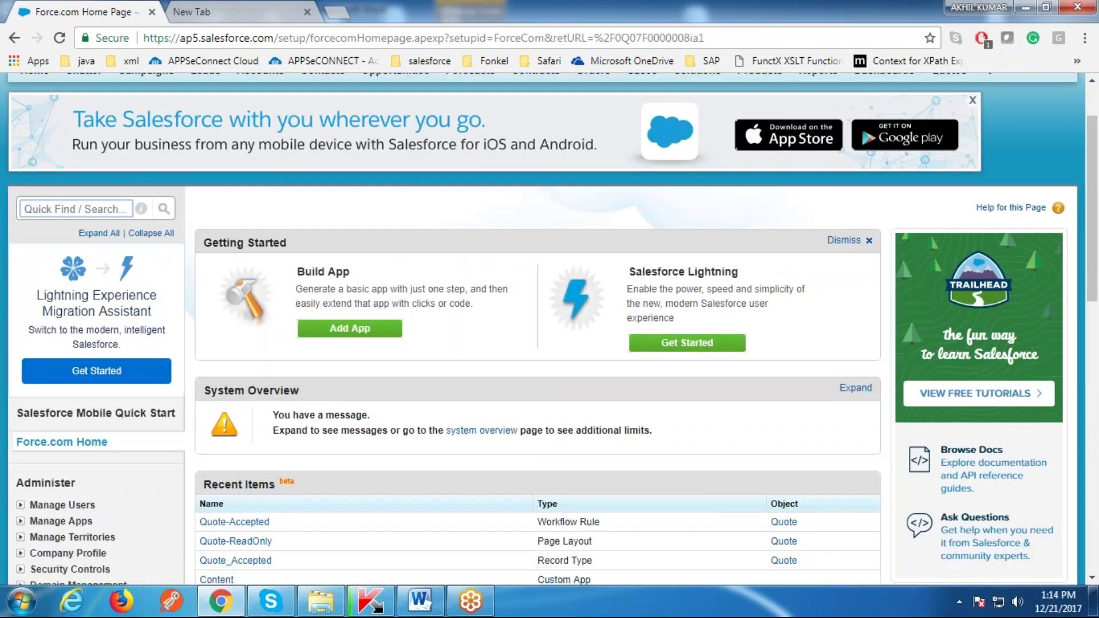
type("worko")
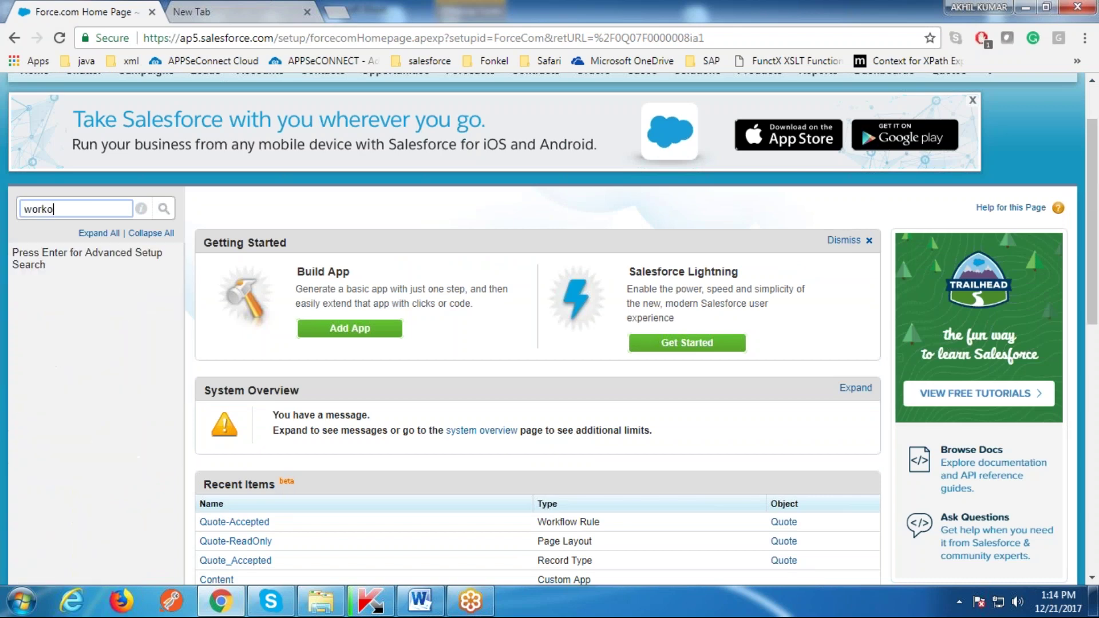
key("BackSpace")
type("flo")
key("Return")
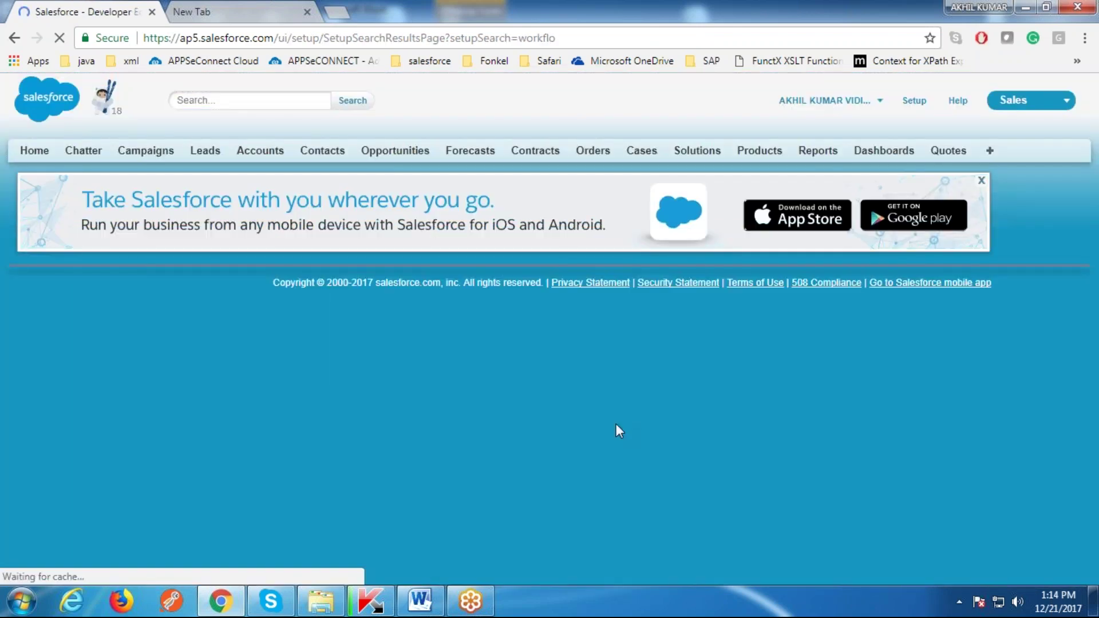
left_click(914, 100)
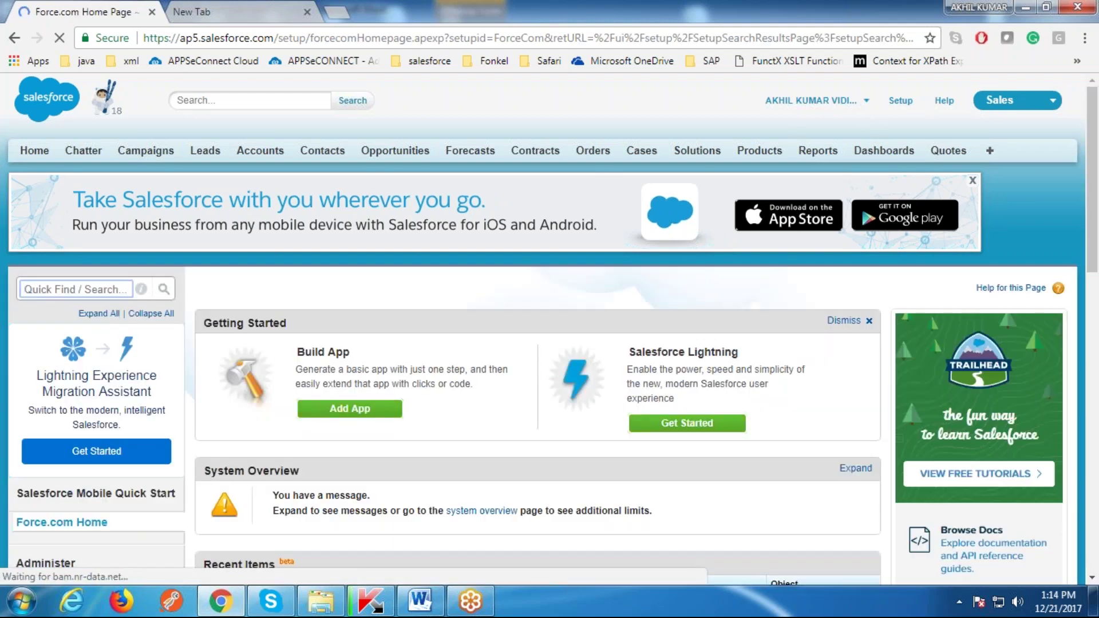
Step: Open Workflow Rules via Quick Find 'workfl' and open the Quote-Accepted rule in a new tab
type("workflow")
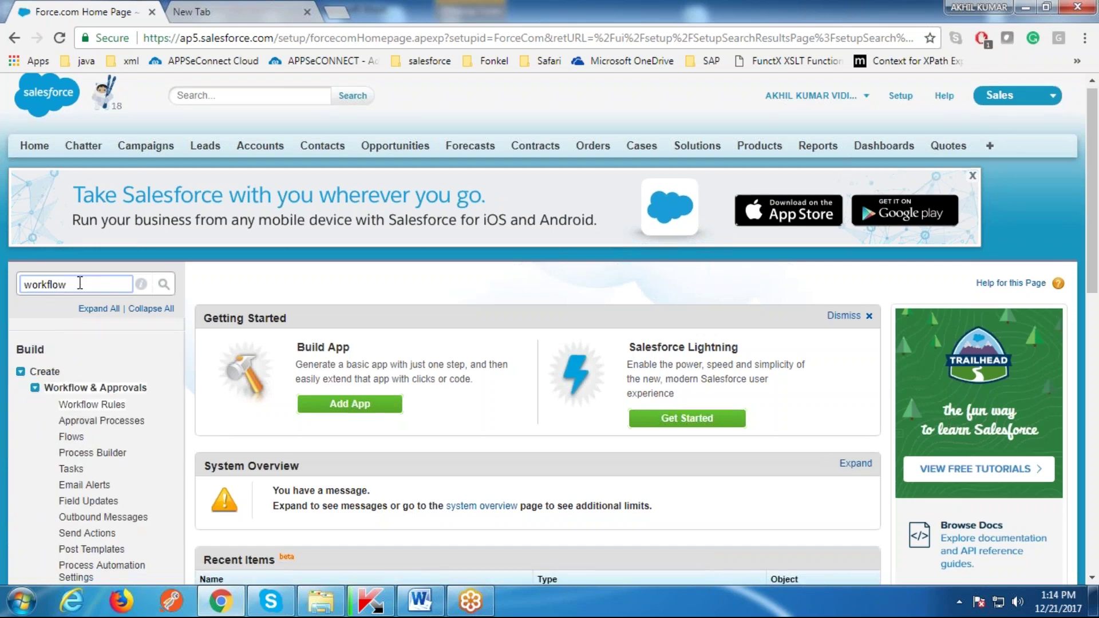
scroll(85, 283, "down", 1)
left_click(92, 329)
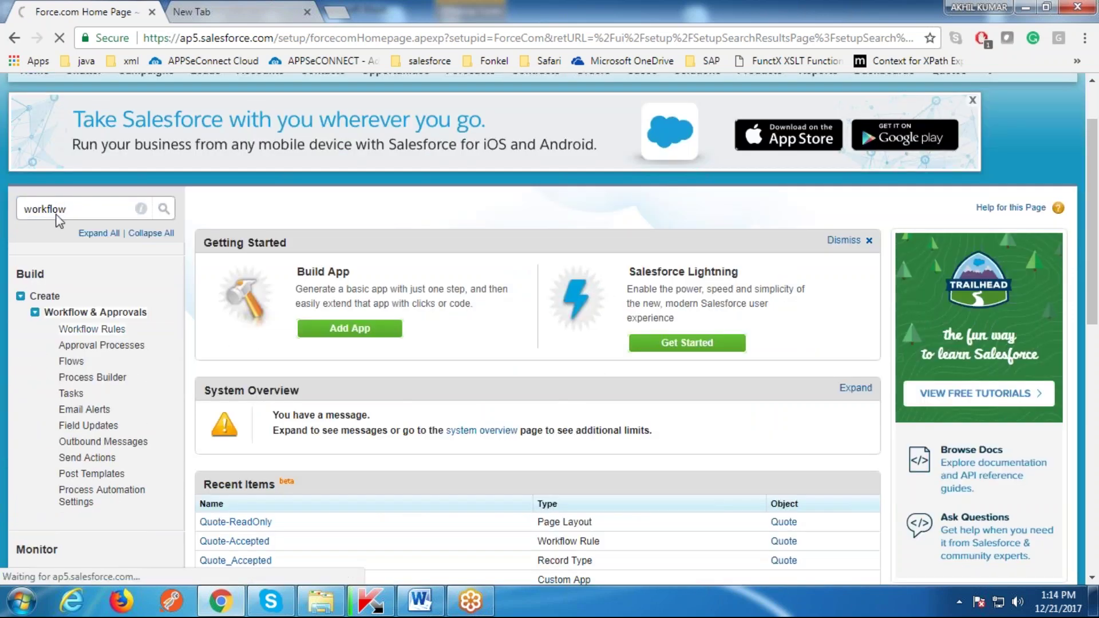
scroll(223, 380, "down", 7)
left_click(232, 350)
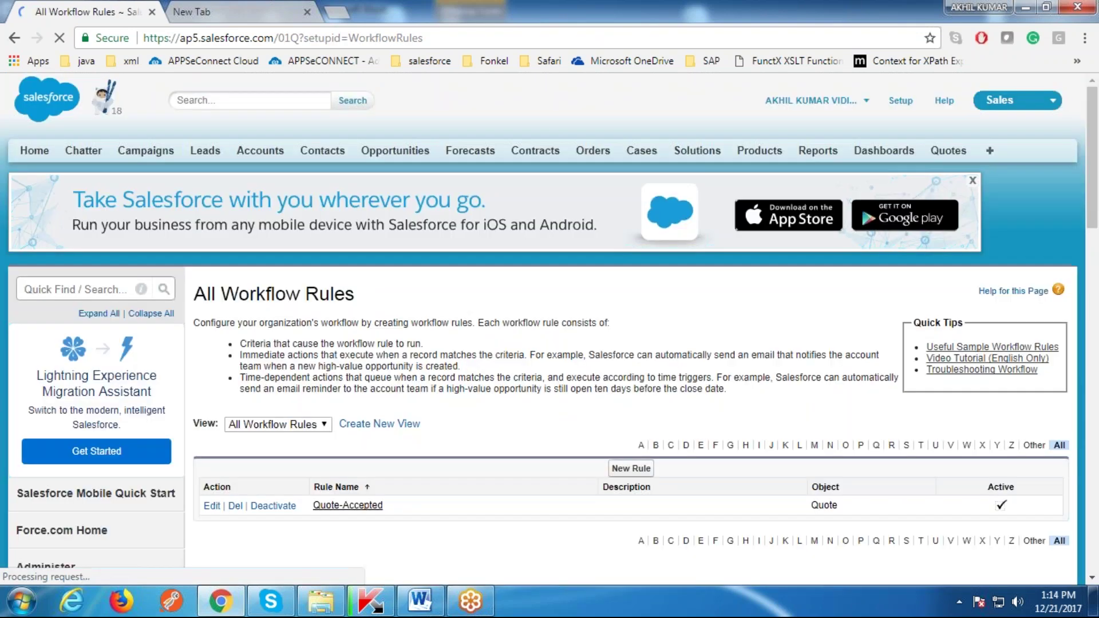
scroll(469, 437, "down", 4)
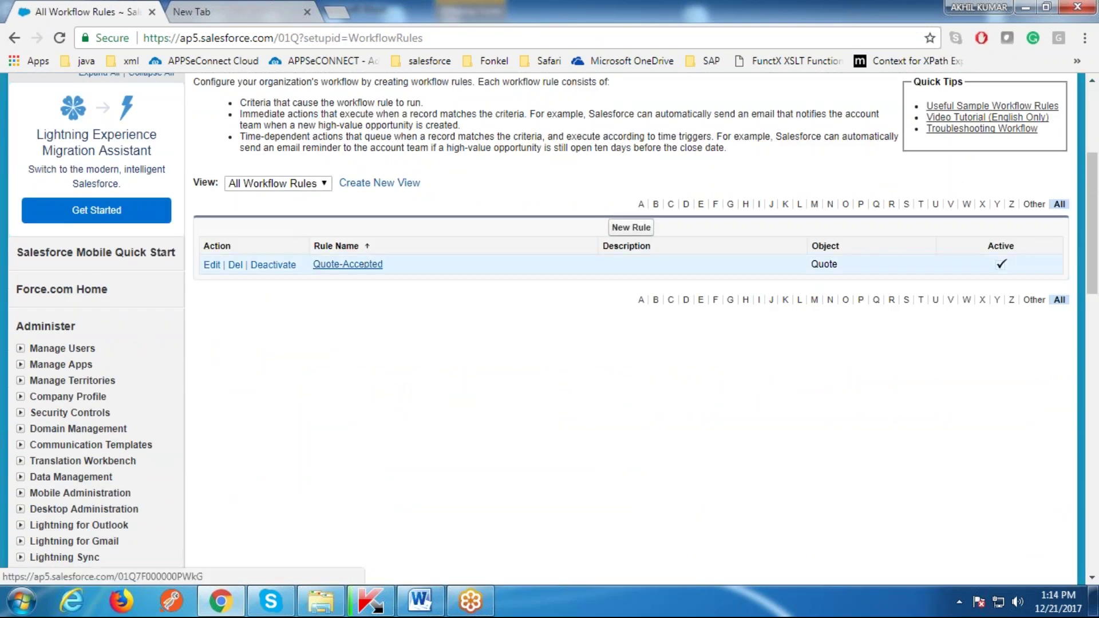
left_click(347, 264, "ctrl")
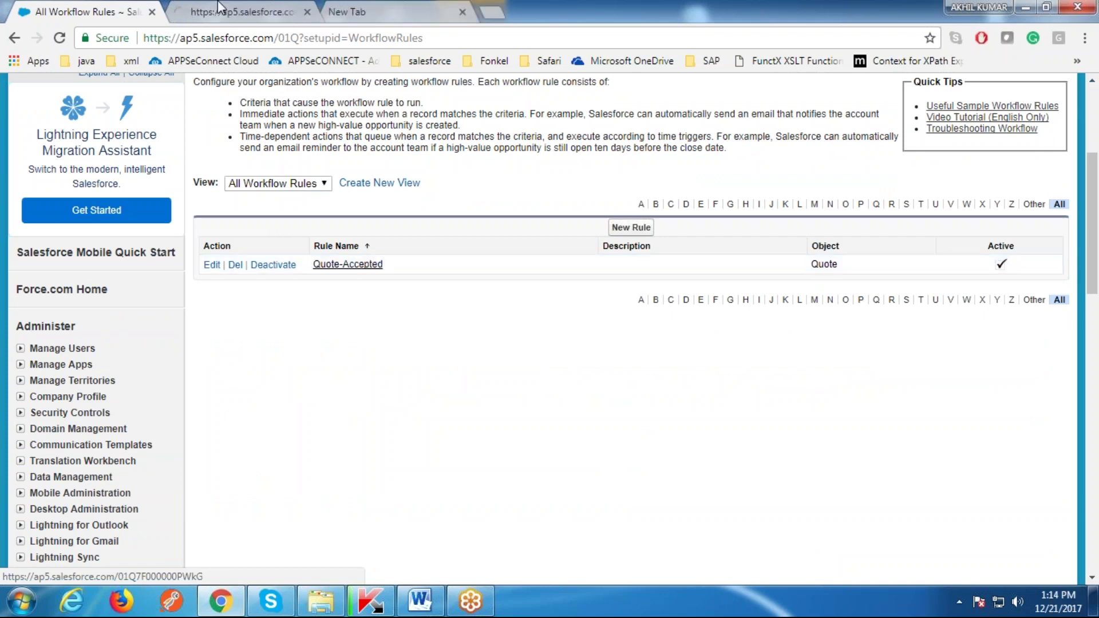
key("ctrl+Tab")
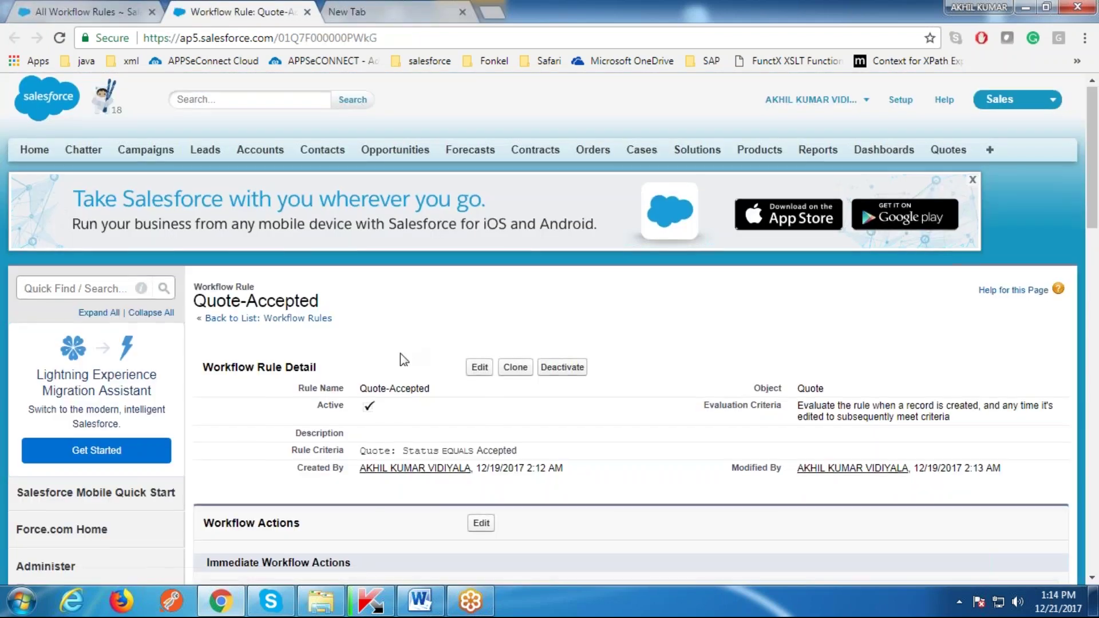
Step: Review the Quote-Accepted rule criteria Status EQUALS Accepted
scroll(179, 535, "down", 3)
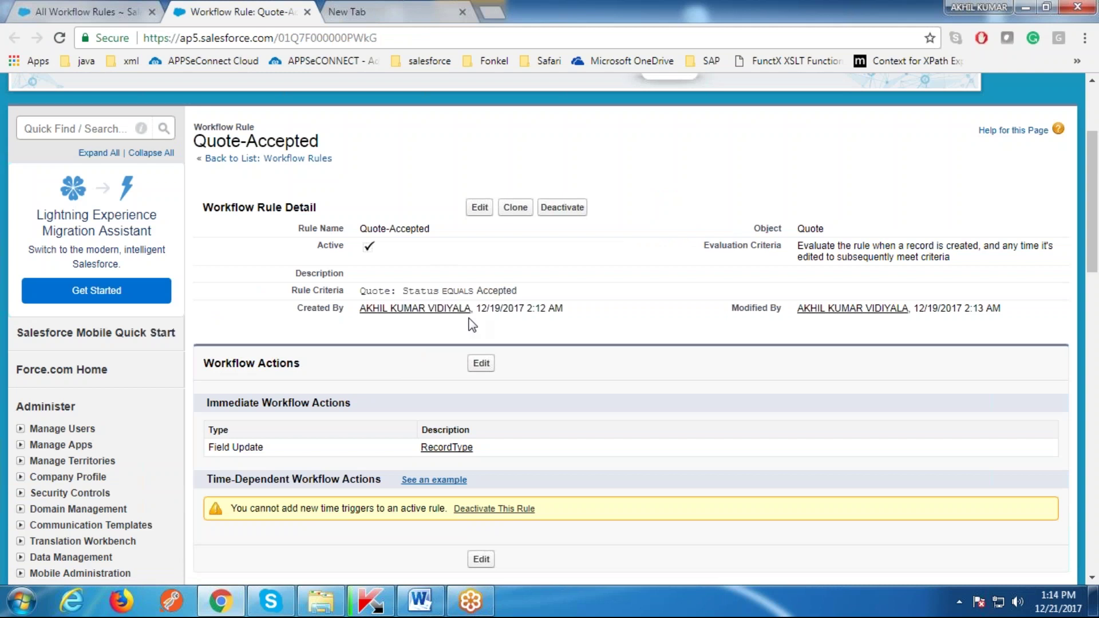
left_click_drag(319, 291, 541, 299)
left_click(541, 298)
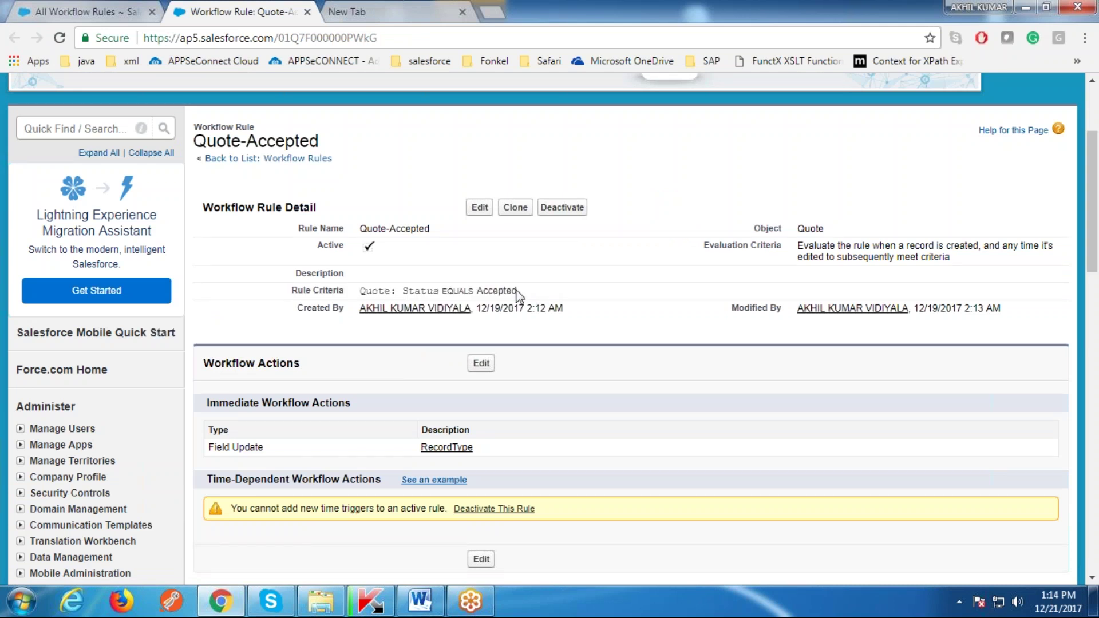
triple_click(430, 292)
left_click(486, 293)
triple_click(486, 292)
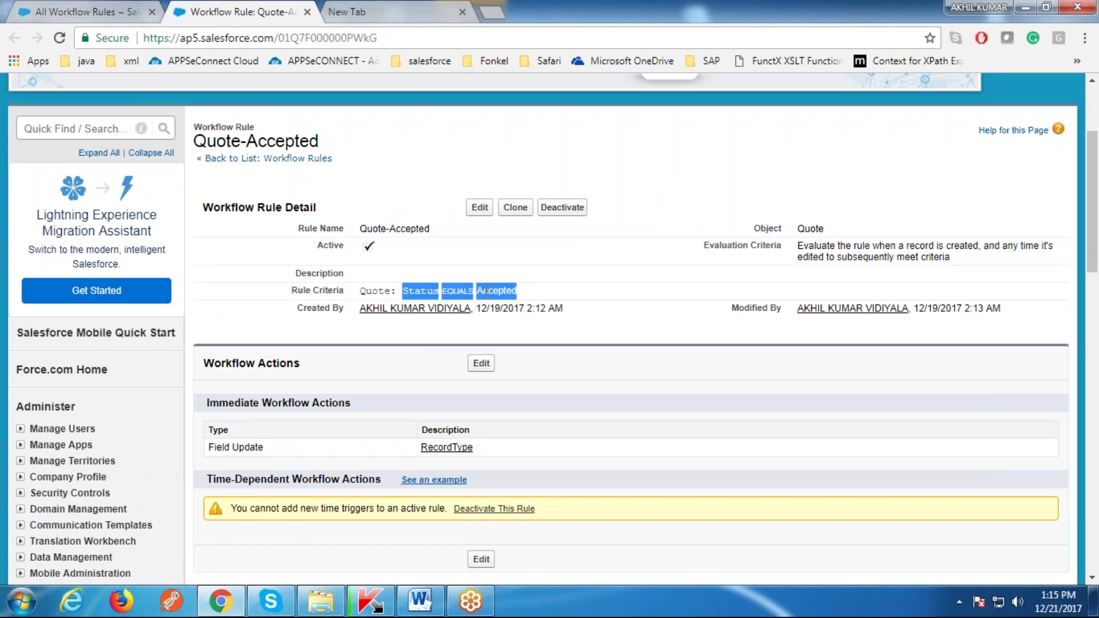
left_click(486, 292)
Step: Review the rule's Immediate Workflow Actions, including the RecordType field update
scroll(504, 294, "down", 1)
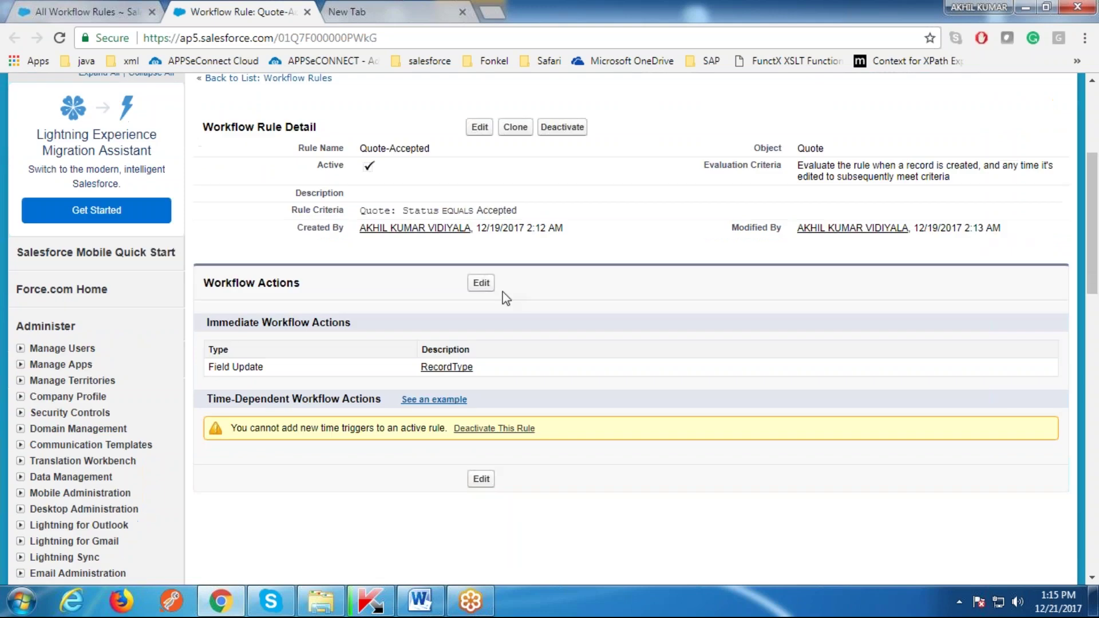
left_click_drag(367, 325, 207, 325)
left_click(208, 325)
scroll(355, 324, "down", 2)
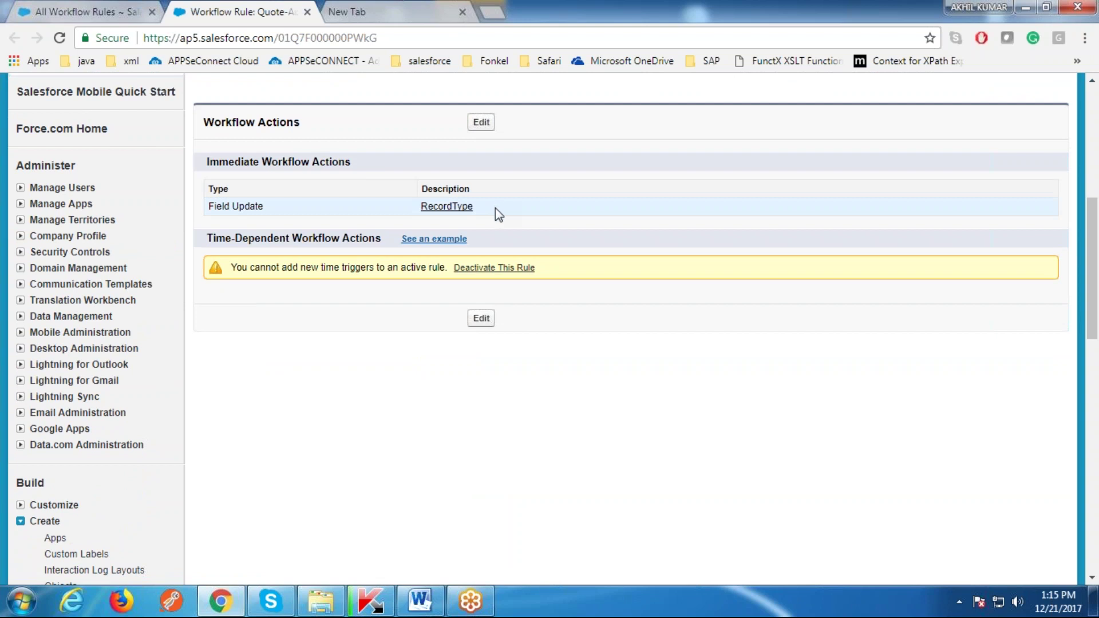
left_click_drag(483, 210, 422, 207)
left_click(394, 173)
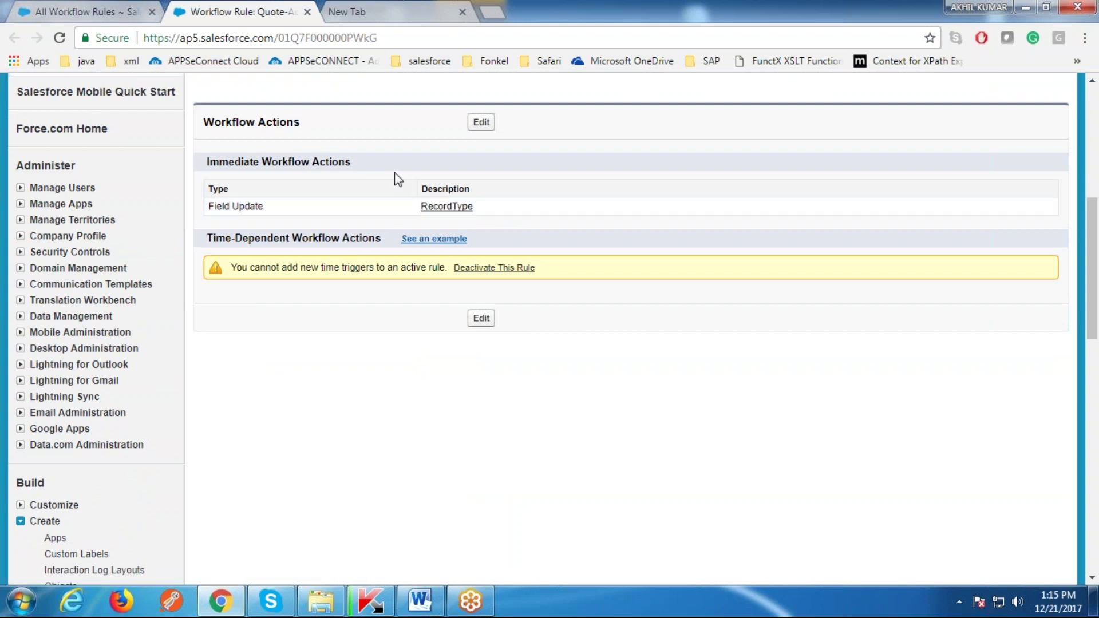
scroll(394, 173, "up", 3)
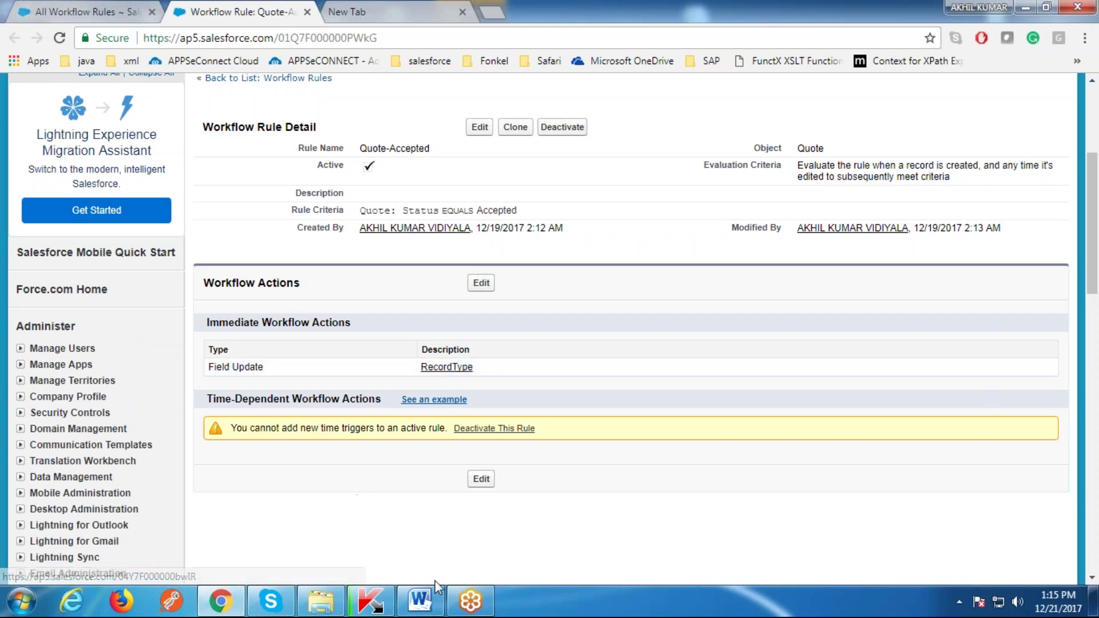
left_click(422, 602)
Step: Select the workflow, Record type and Accepted status boxes in the diagram, then return to the rule
left_click(661, 213)
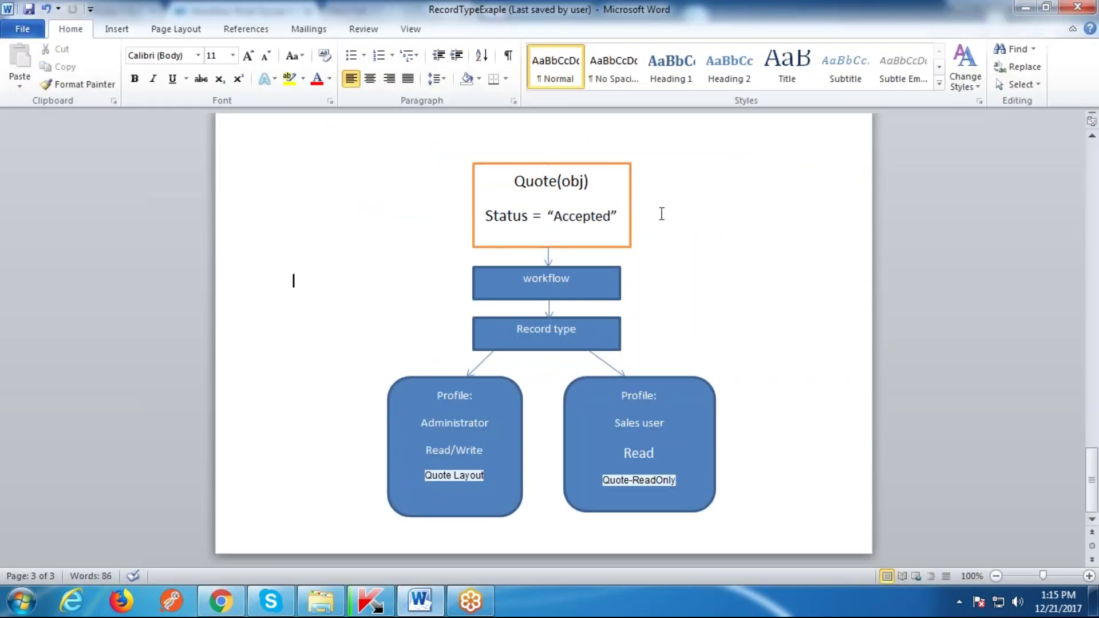
double_click(557, 284)
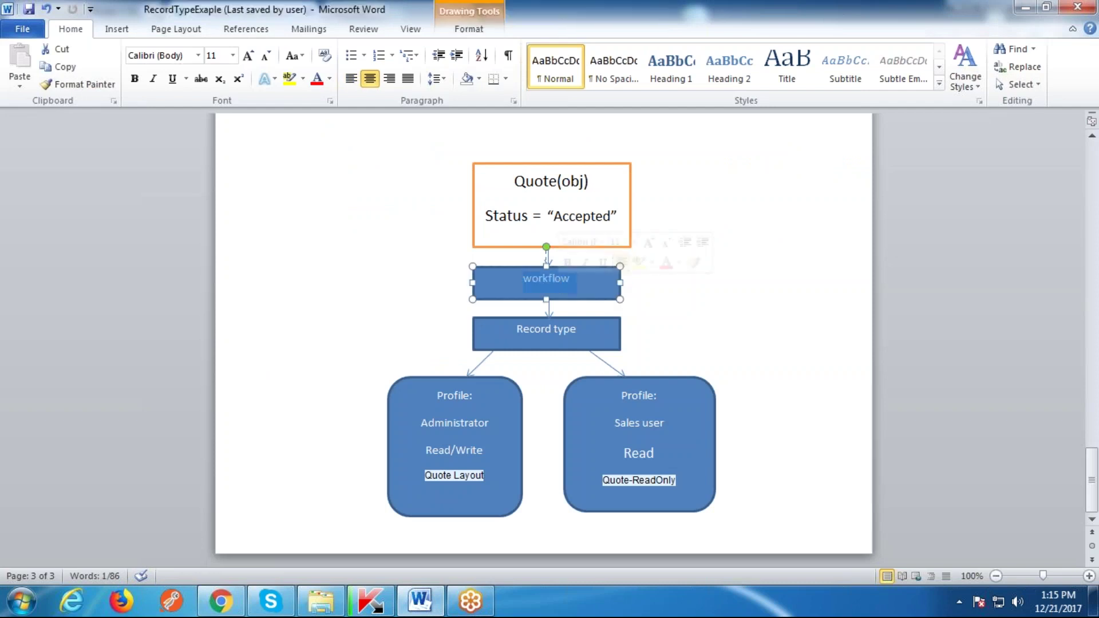
double_click(565, 330)
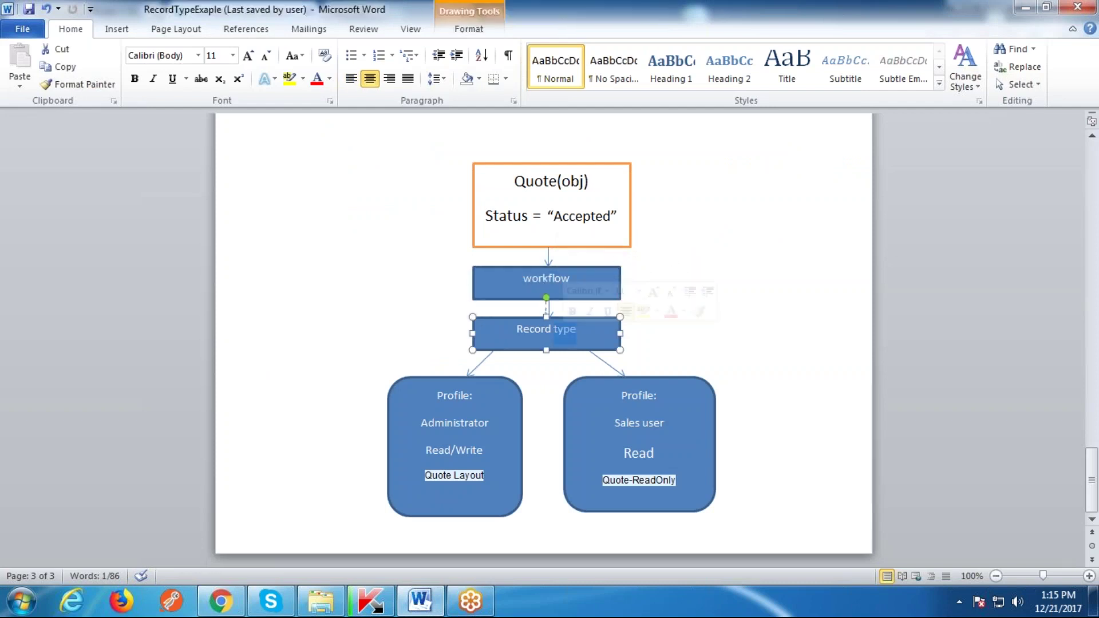
left_click(609, 216)
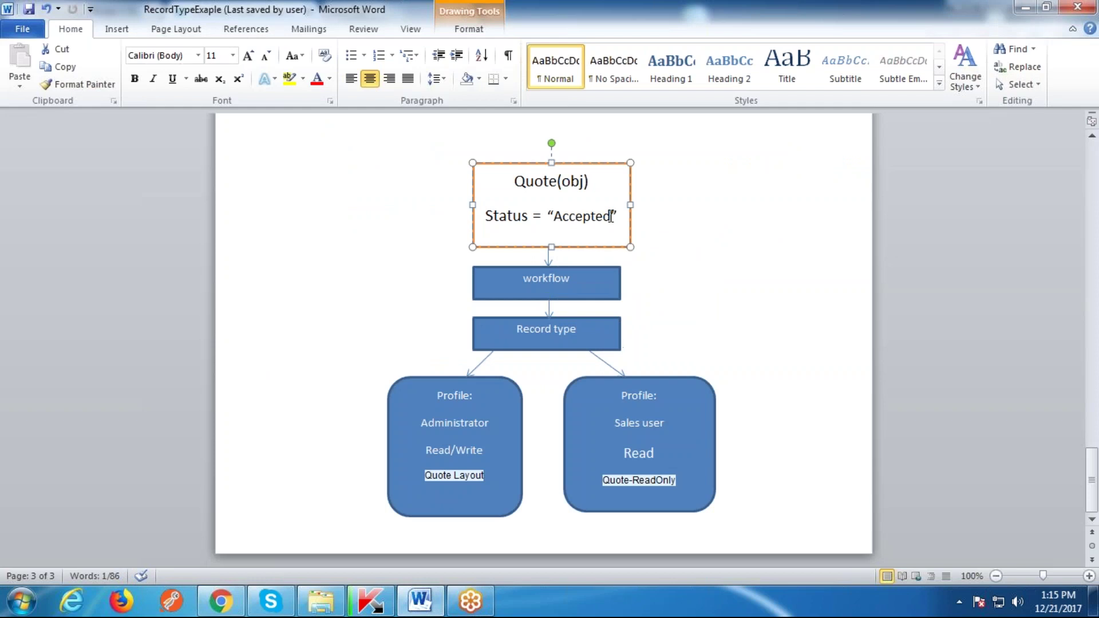
double_click(608, 218)
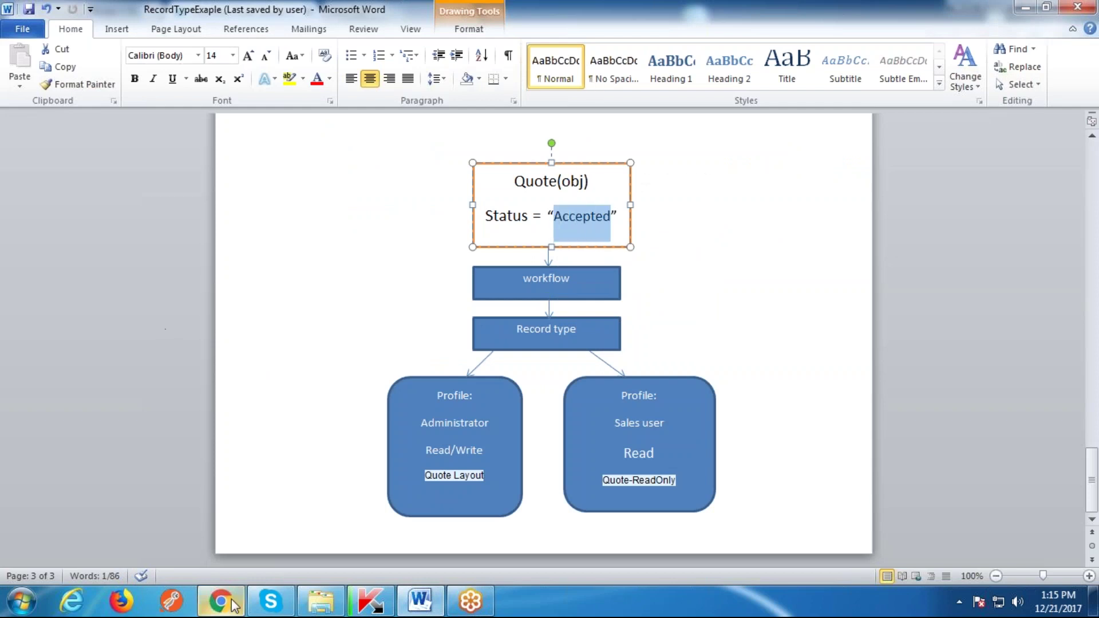
left_click(221, 601)
scroll(526, 343, "up", 5)
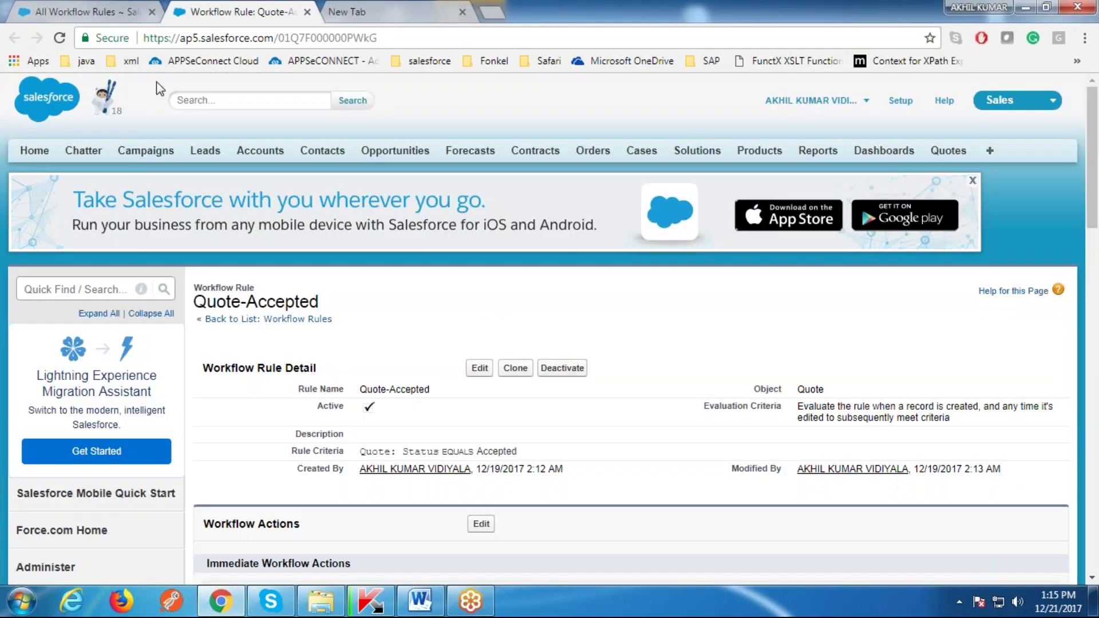
Step: Open opportunity Test-12-19 and start a new quote for it
left_click(947, 151)
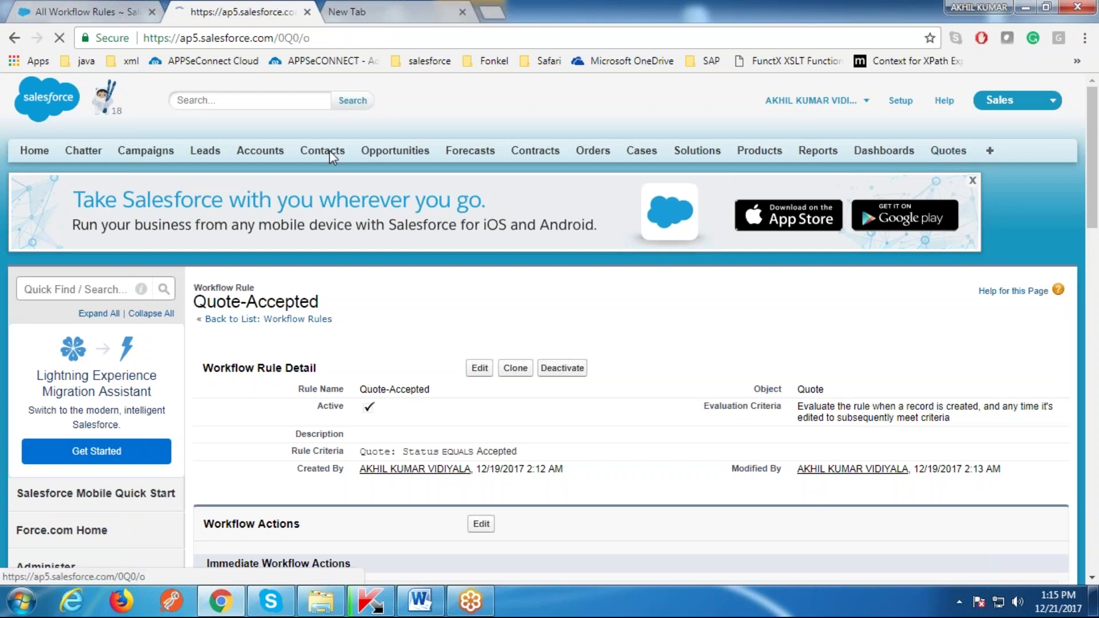
left_click(389, 151)
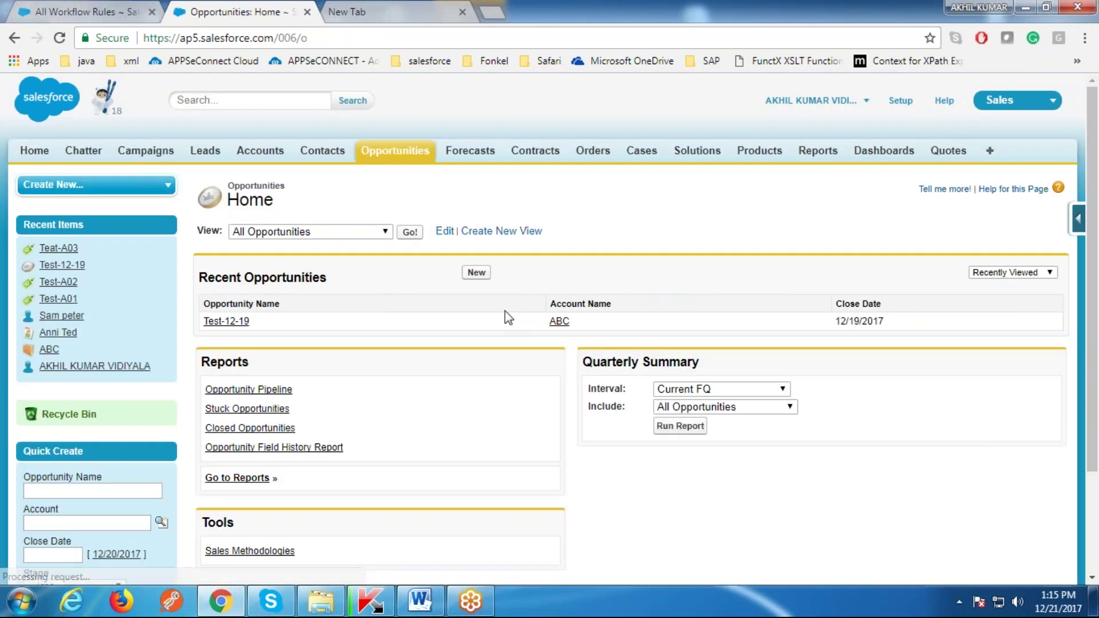
left_click(226, 322)
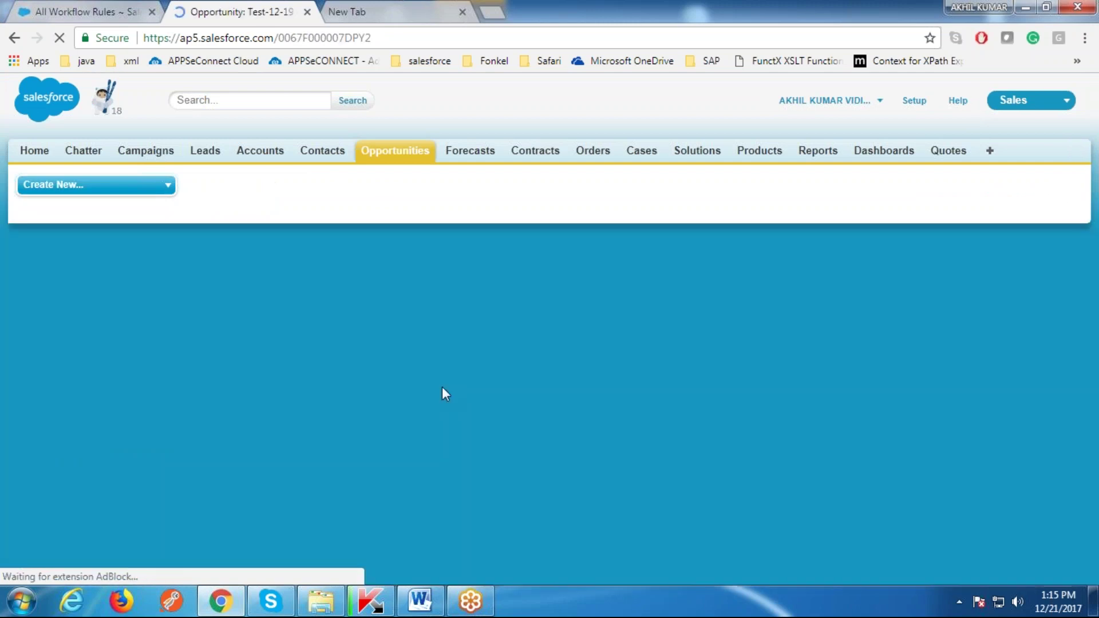
scroll(442, 387, "down", 15)
scroll(442, 387, "down", 3)
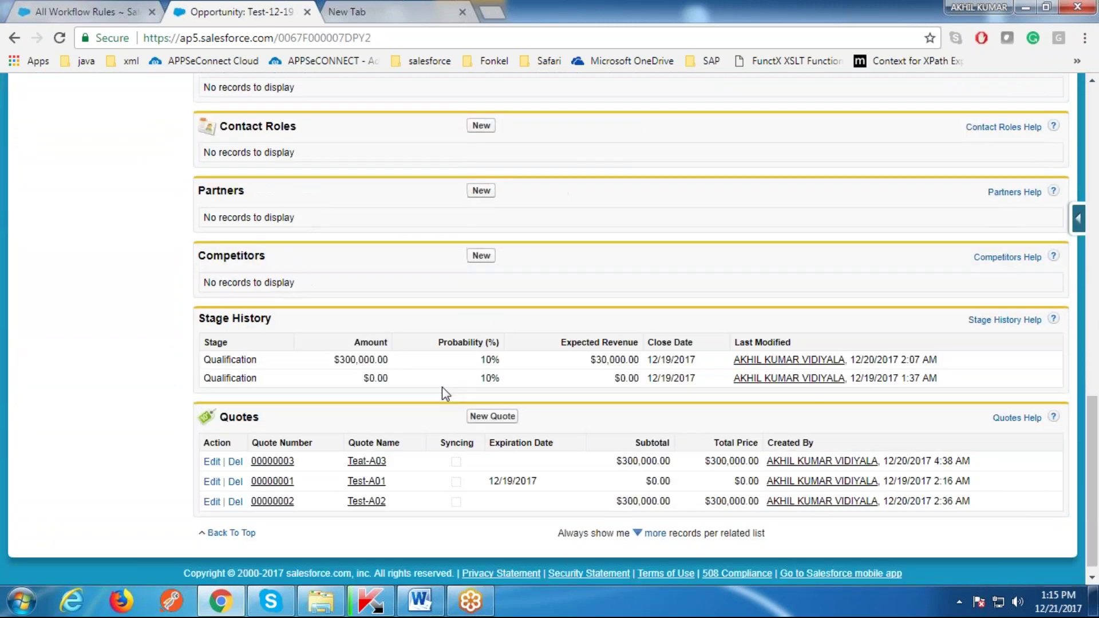
left_click(493, 402)
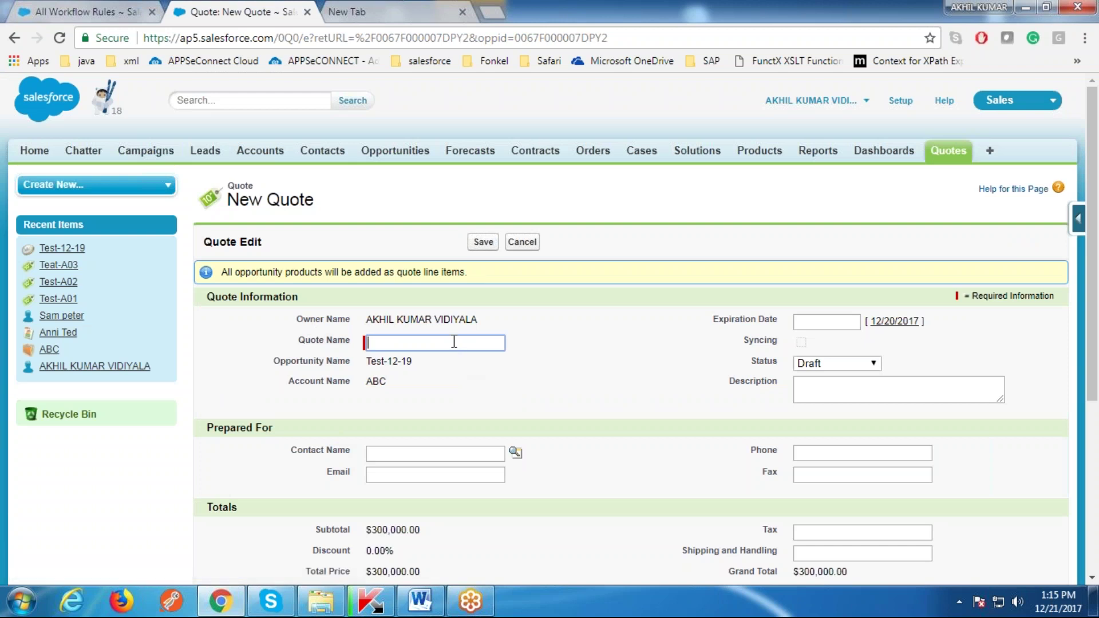
Step: Name the quote Test-A04 and set its expiration date to 12/20/2017
type("Test-A")
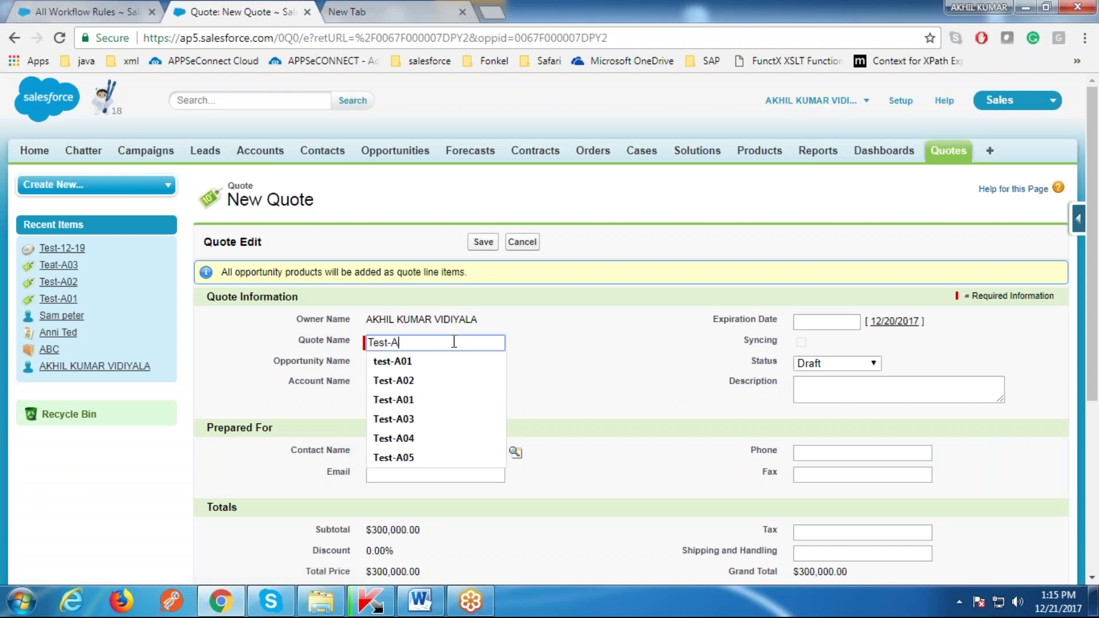
type("01")
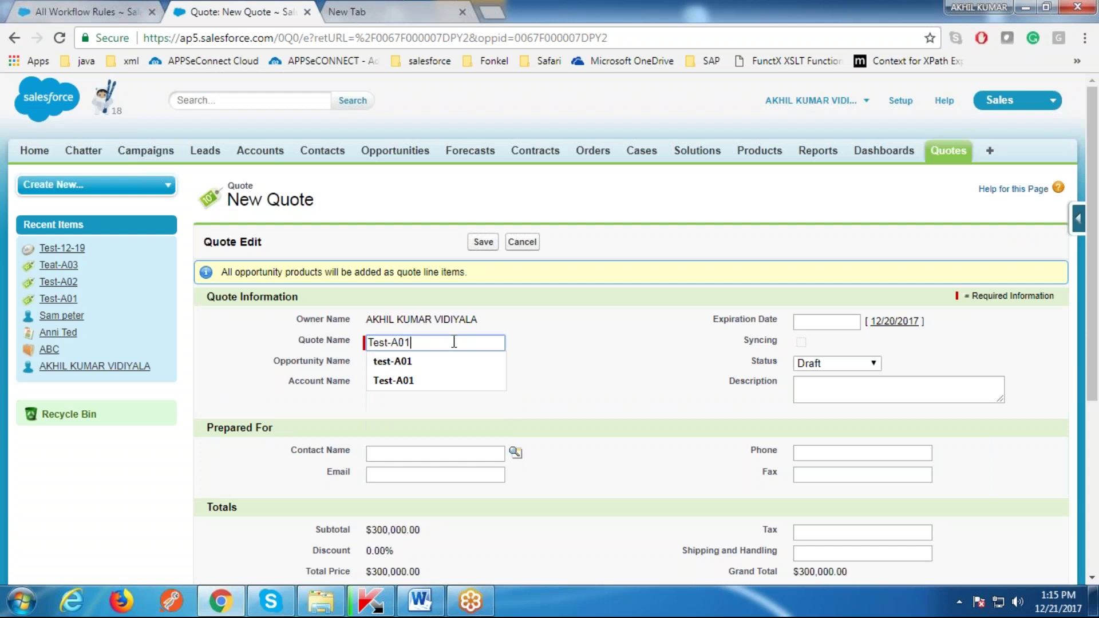
key("BackSpace")
type("4")
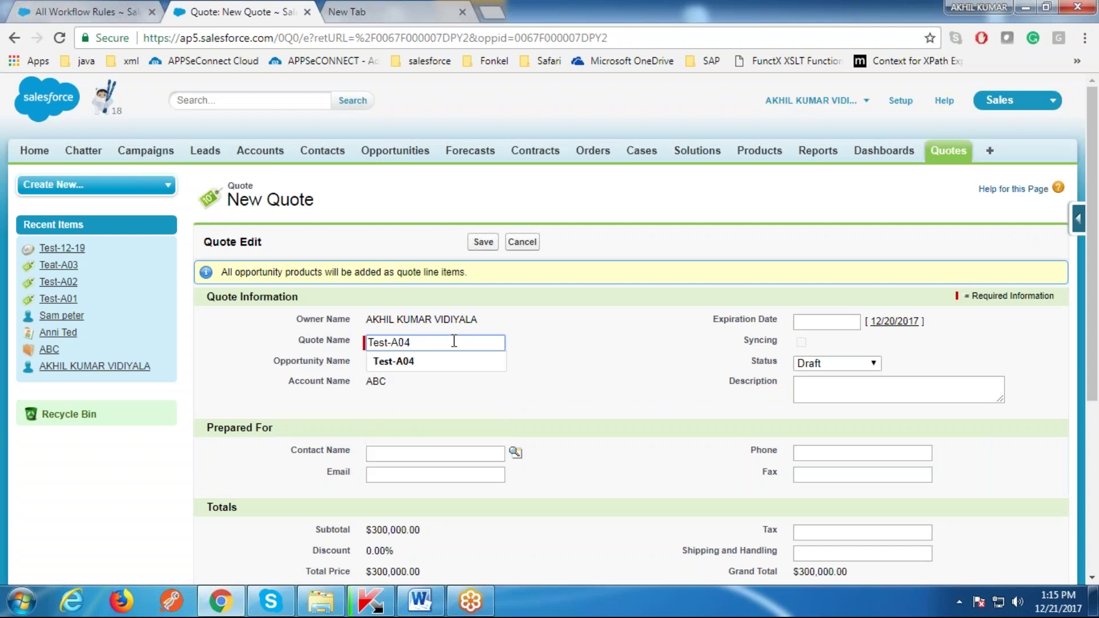
left_click(894, 321)
Step: Pick the recently viewed contact, enter the contact's e-mail, and save the quote
scroll(595, 425, "down", 1)
scroll(596, 424, "down", 3)
left_click(516, 292)
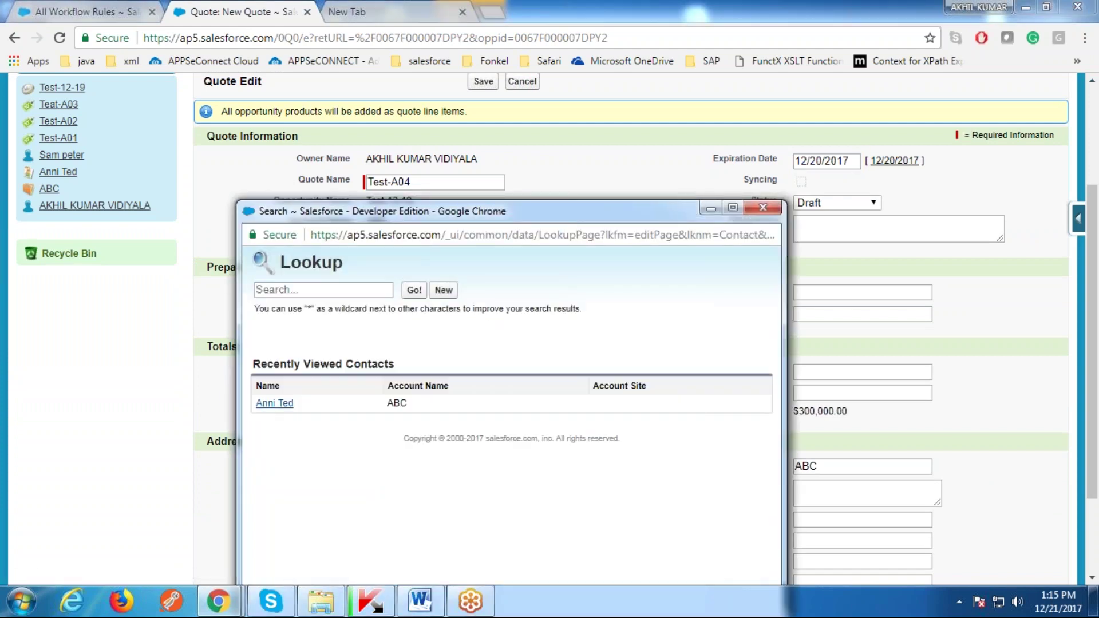
left_click(269, 401)
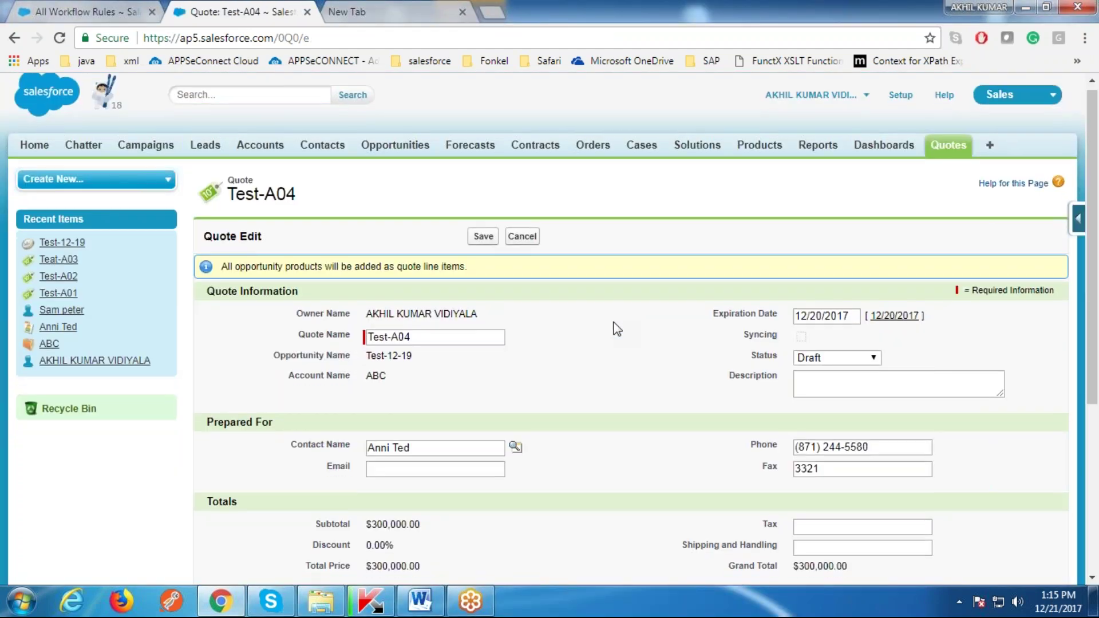
scroll(676, 430, "down", 4)
left_click(458, 239)
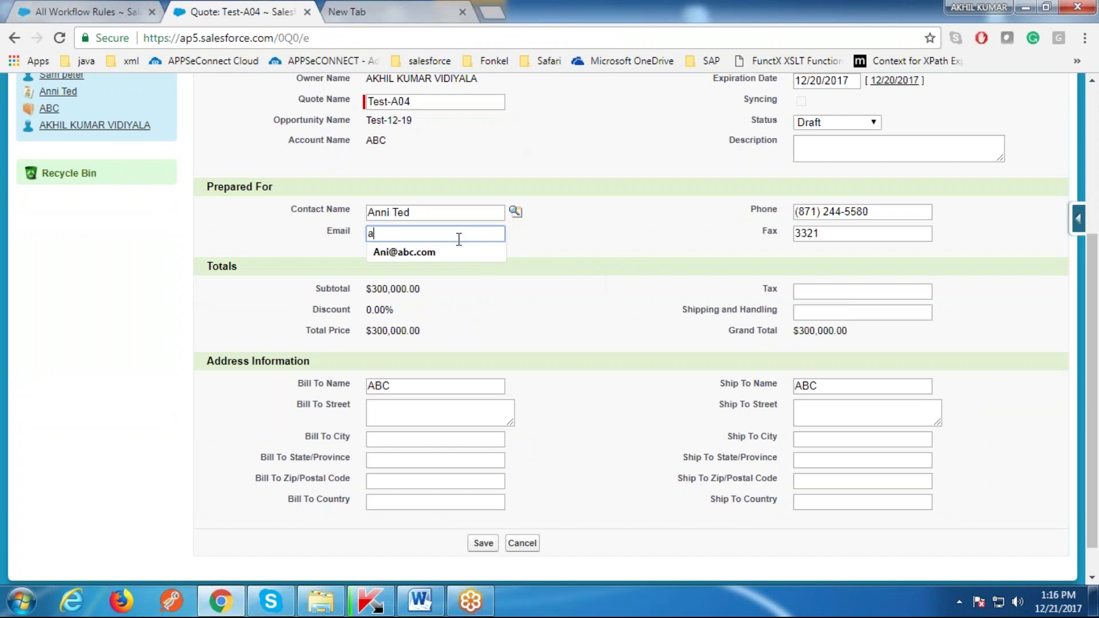
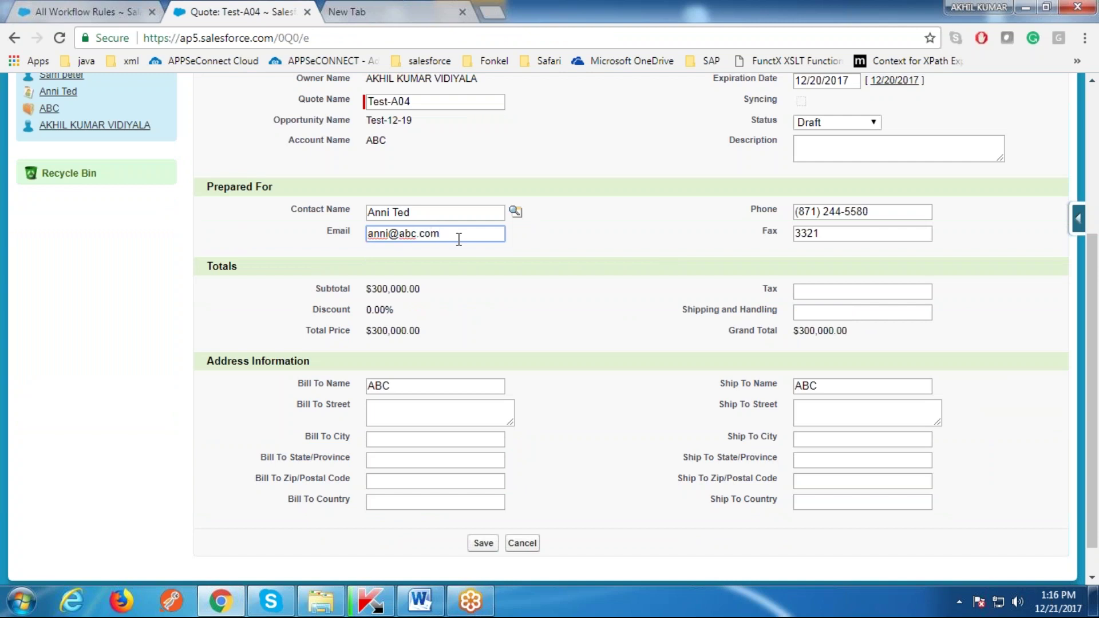
scroll(667, 307, "up", 3)
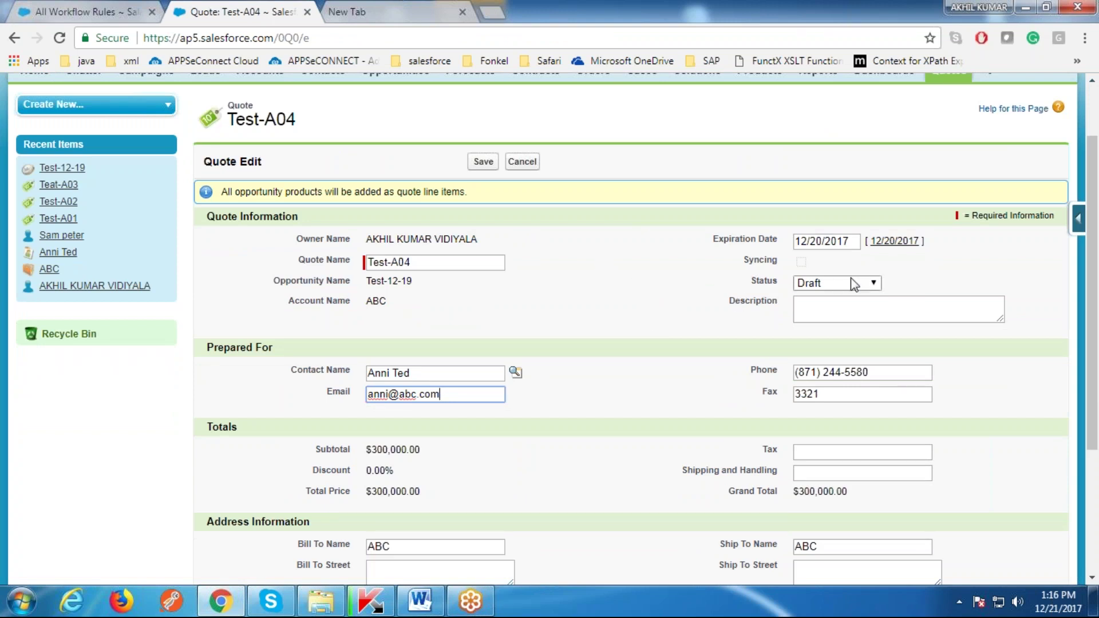
left_click(483, 161)
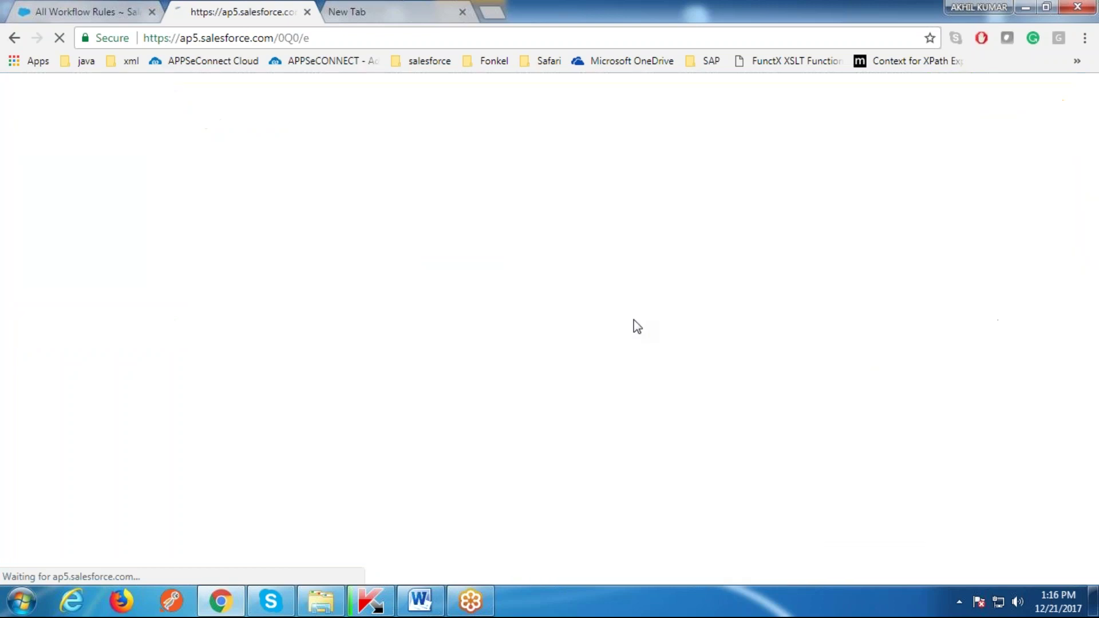
Step: Open and close the Description editor without entering text, then save quote Test-A04 unchanged
scroll(564, 400, "down", 3)
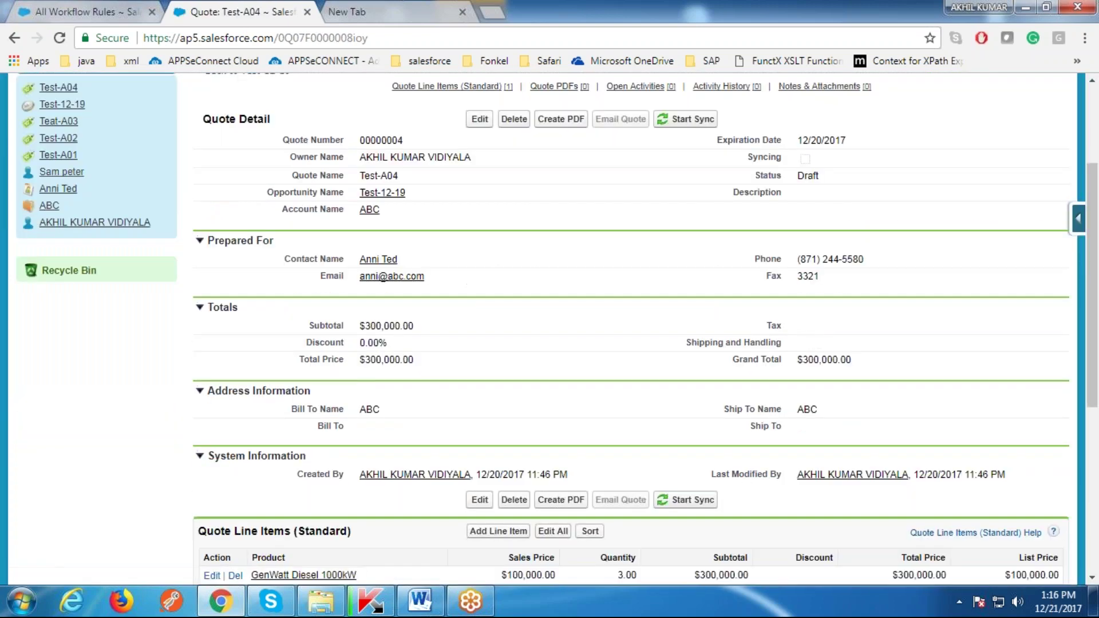
scroll(775, 318, "up", 3)
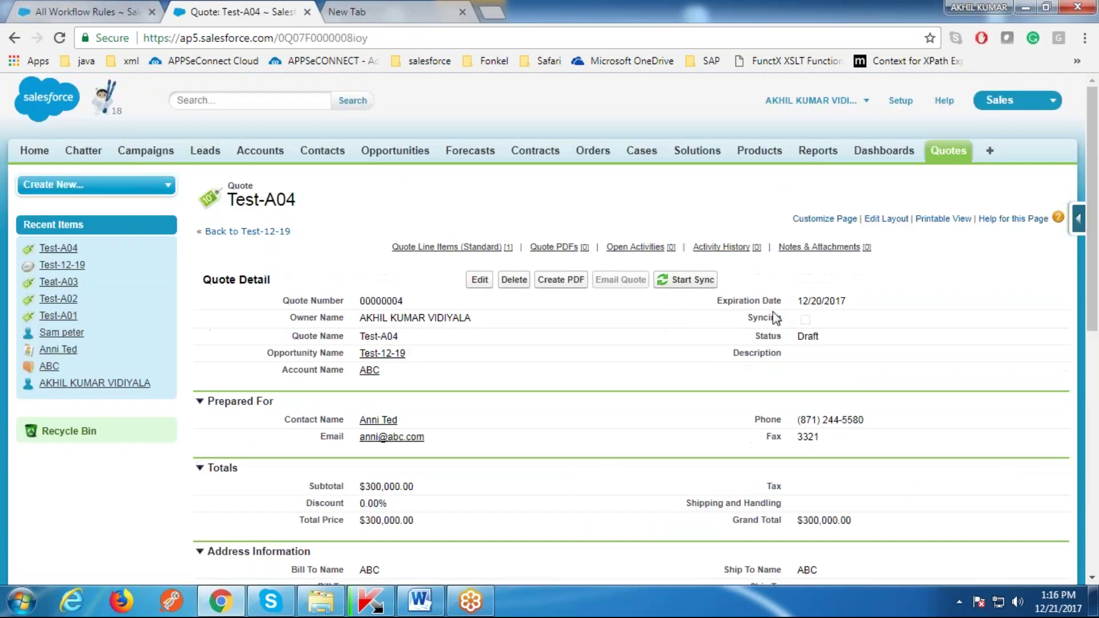
double_click(866, 354)
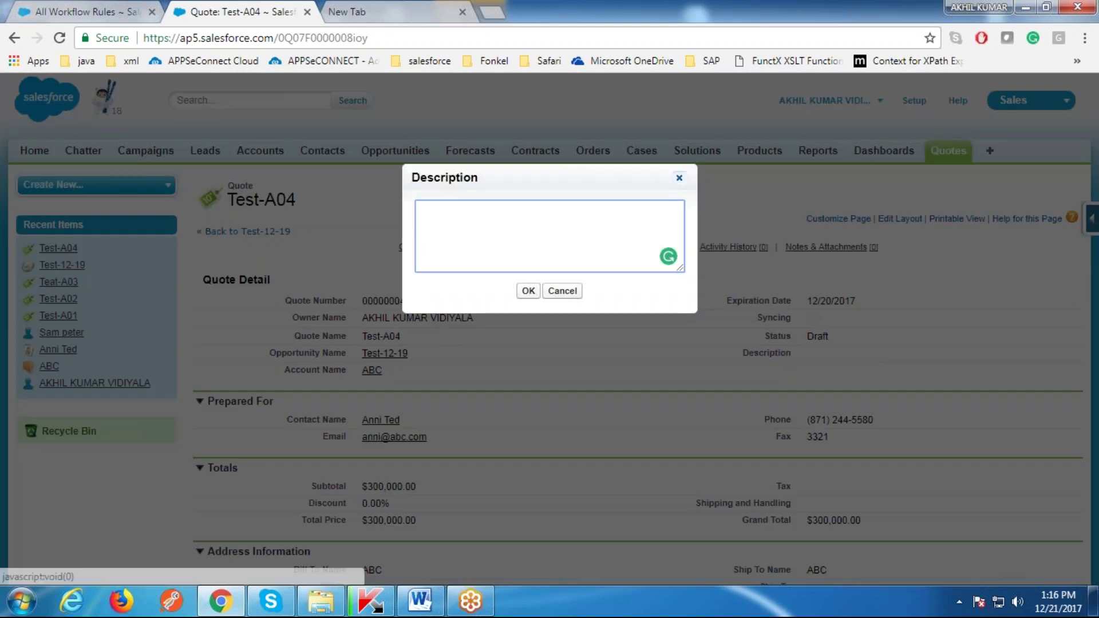
left_click(702, 202)
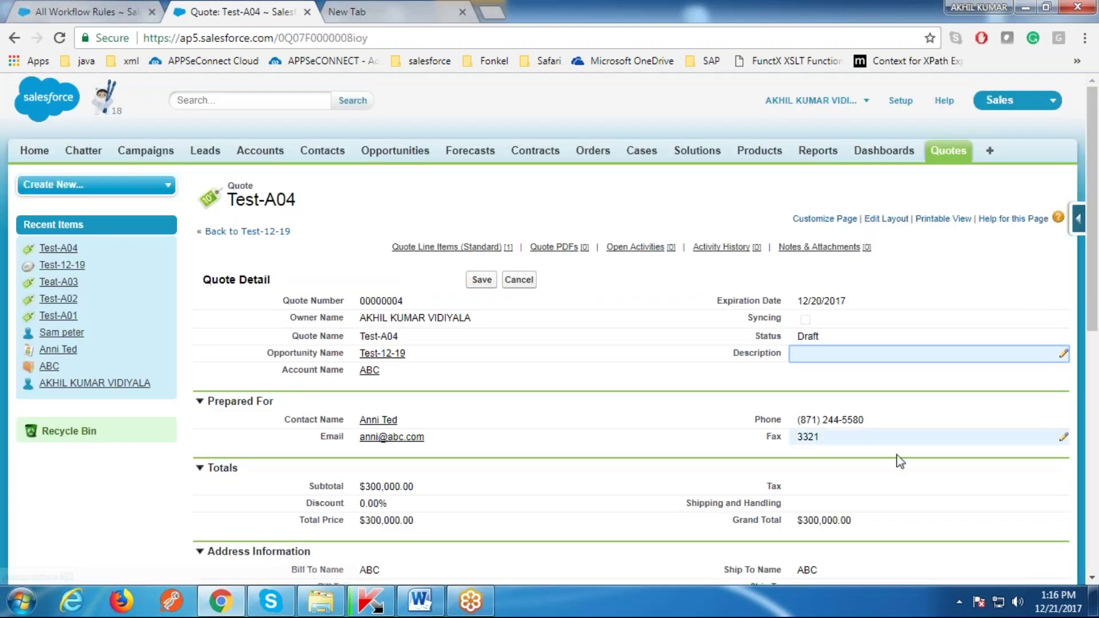
left_click(860, 356)
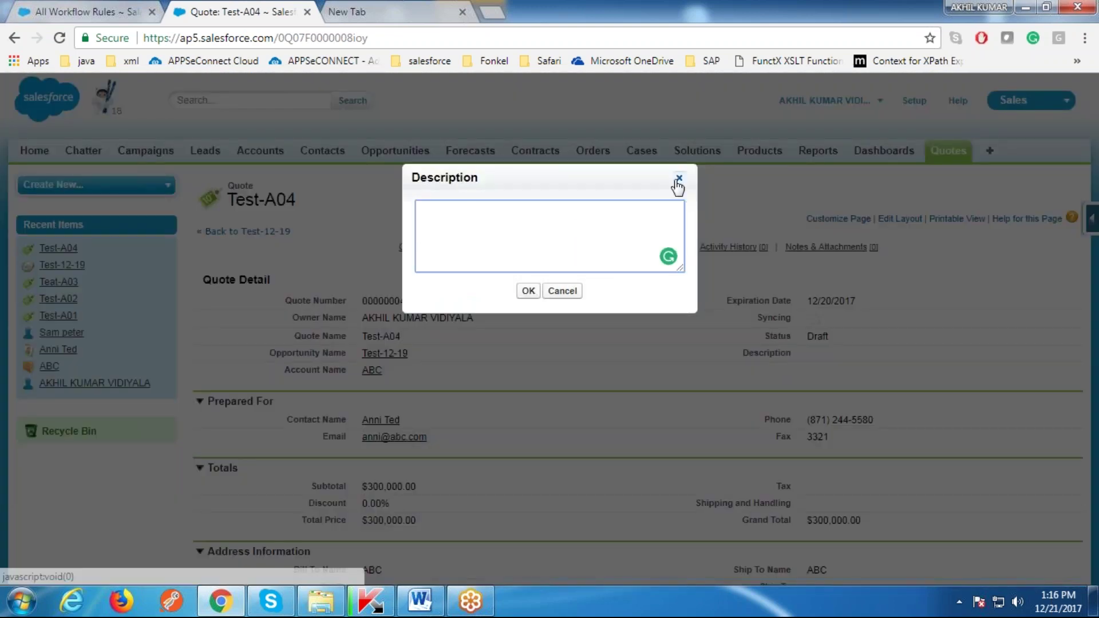
left_click(678, 178)
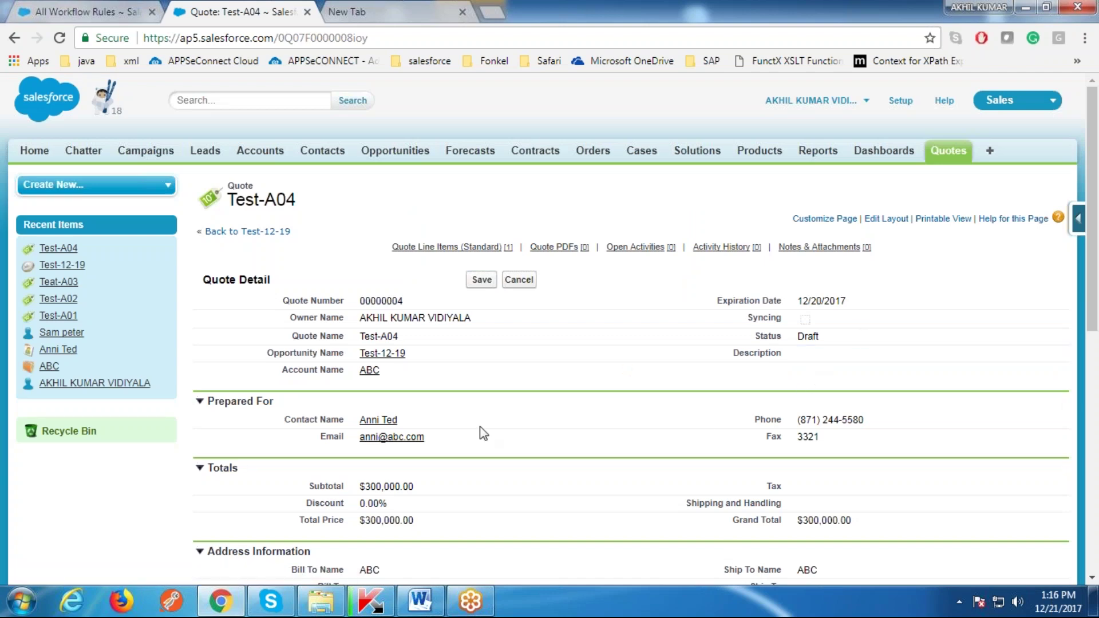
scroll(578, 420, "down", 2)
left_click(484, 200)
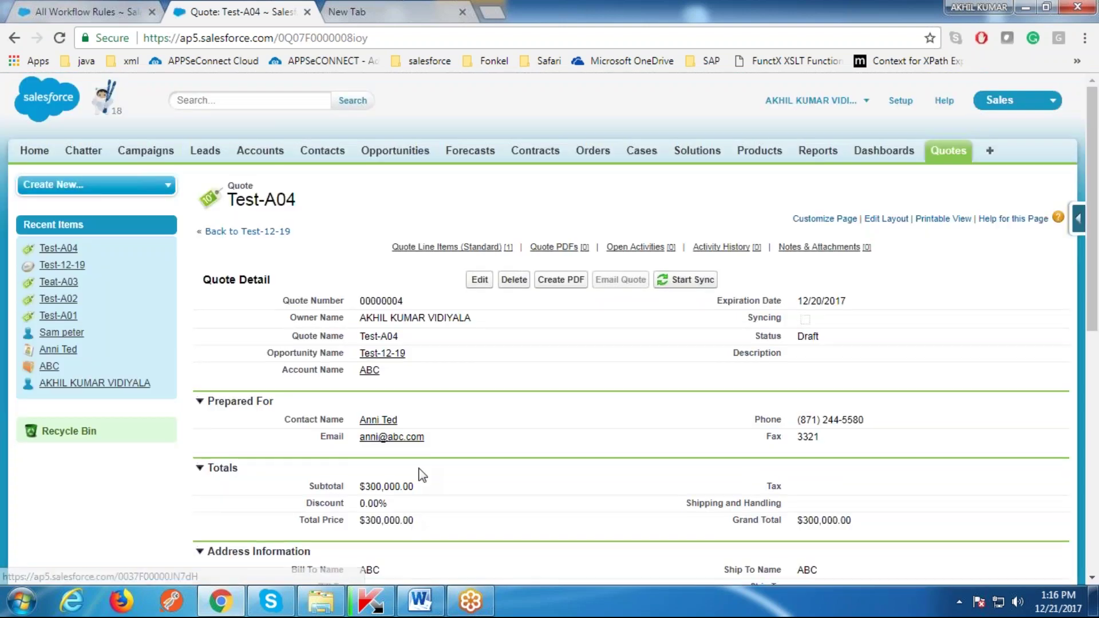
Step: Log out and log back in as a different saved user
left_click(813, 100)
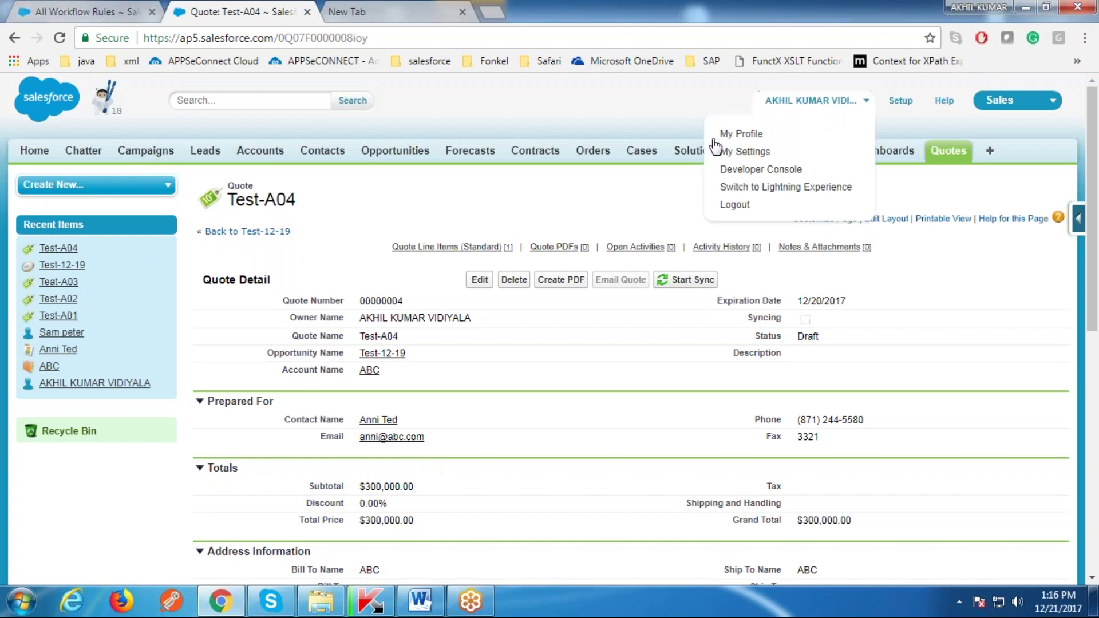
left_click(755, 204)
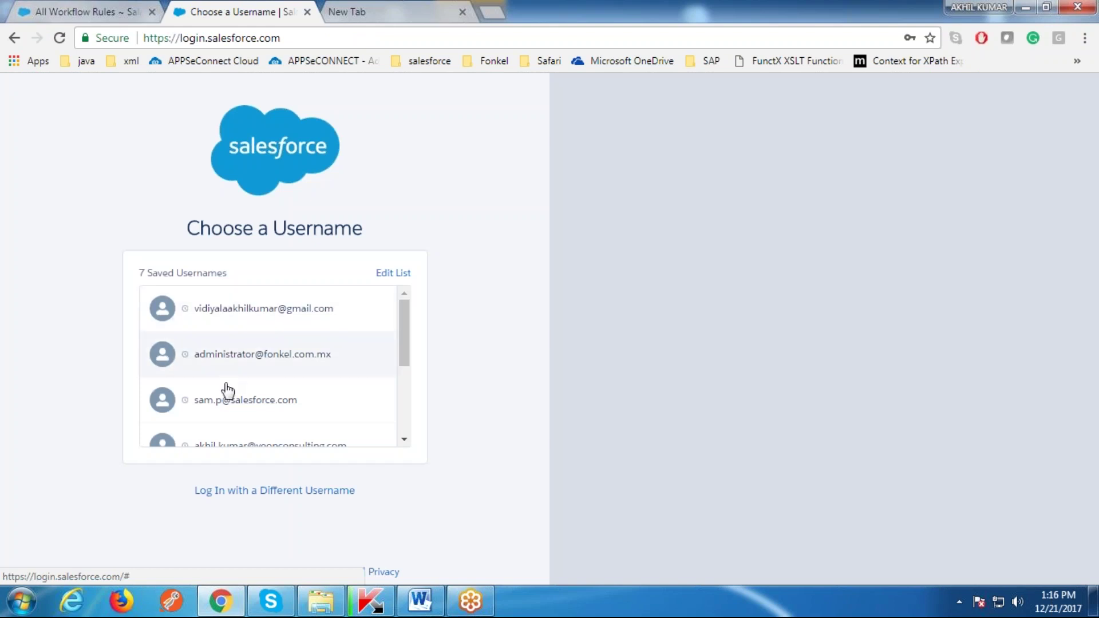
left_click(197, 401)
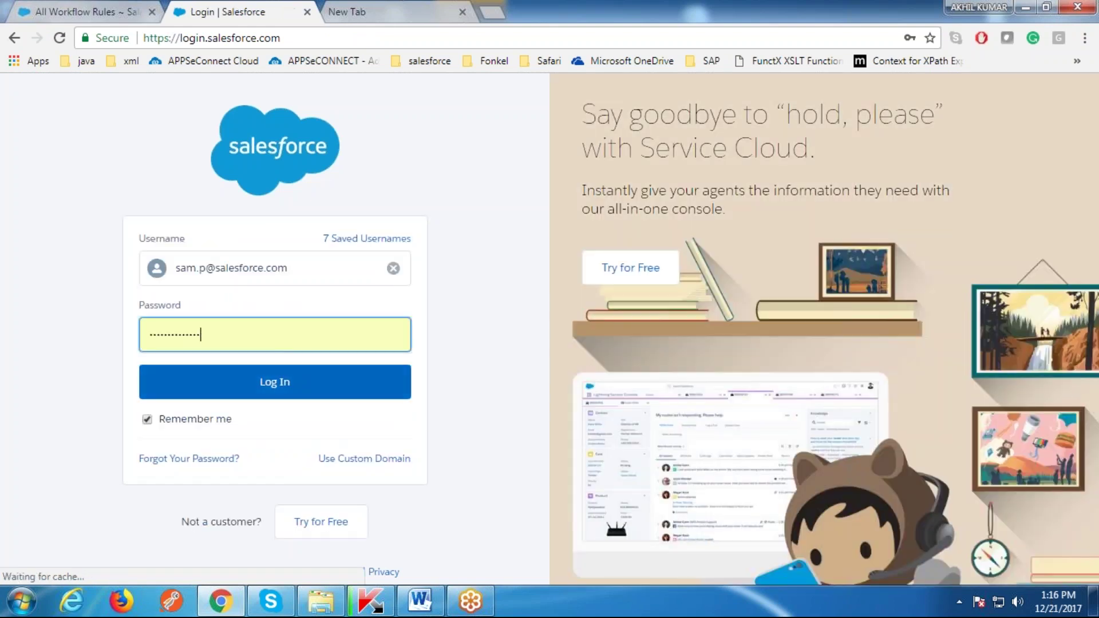
left_click(366, 382)
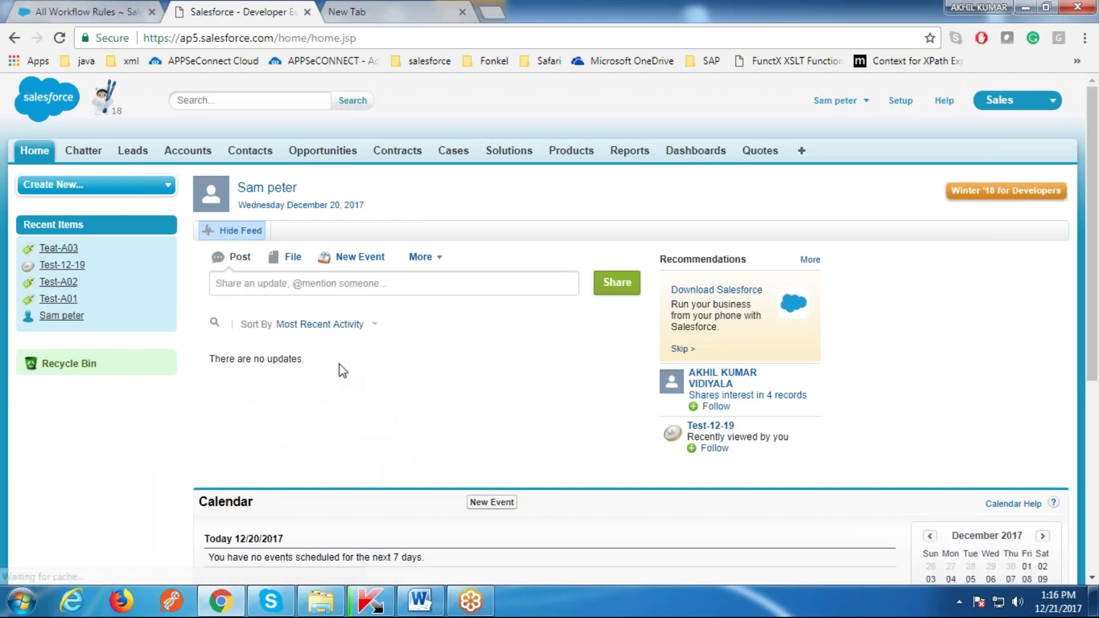
Step: Open quote Test-A04 from the Quotes list
left_click(764, 160)
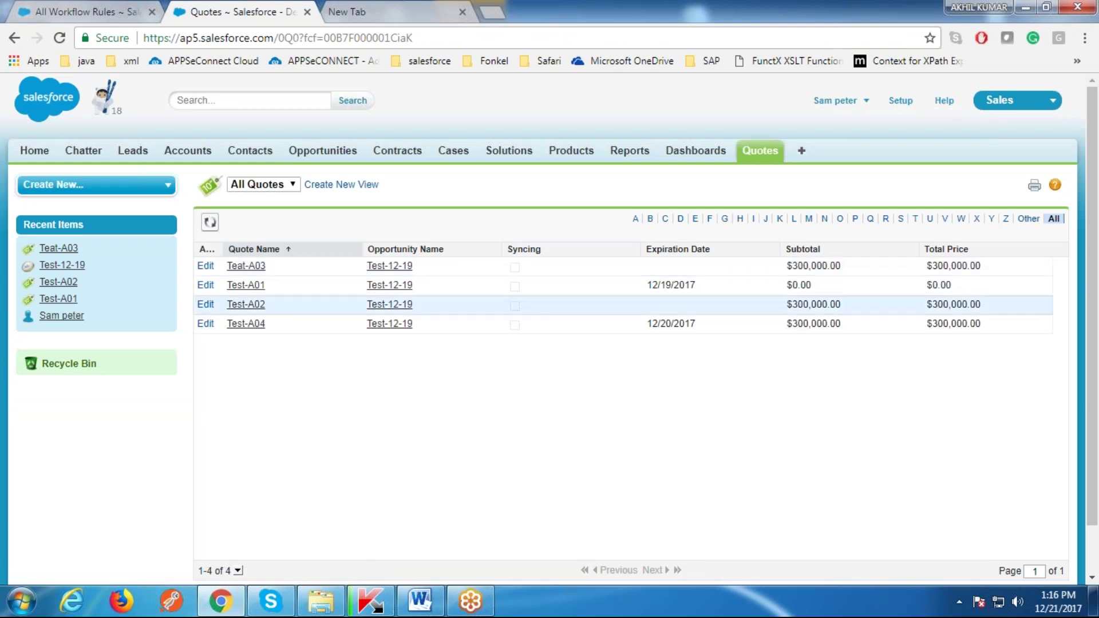
left_click(247, 323)
scroll(735, 383, "down", 3)
scroll(571, 312, "up", 2)
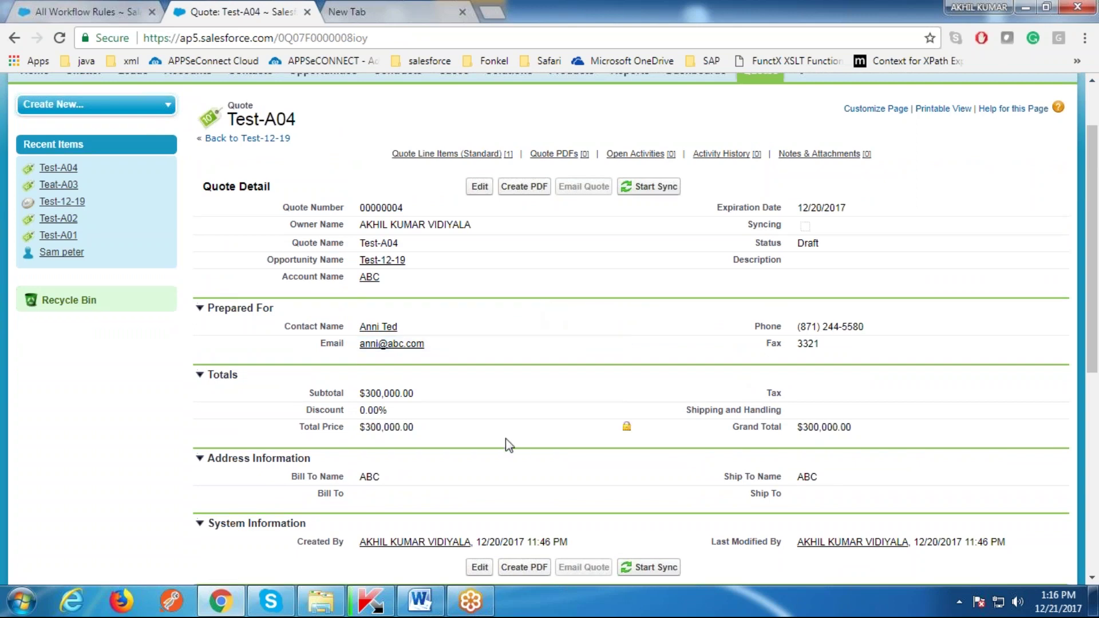
Step: Set the quote's Description to 'test' and save it
scroll(619, 349, "up", 2)
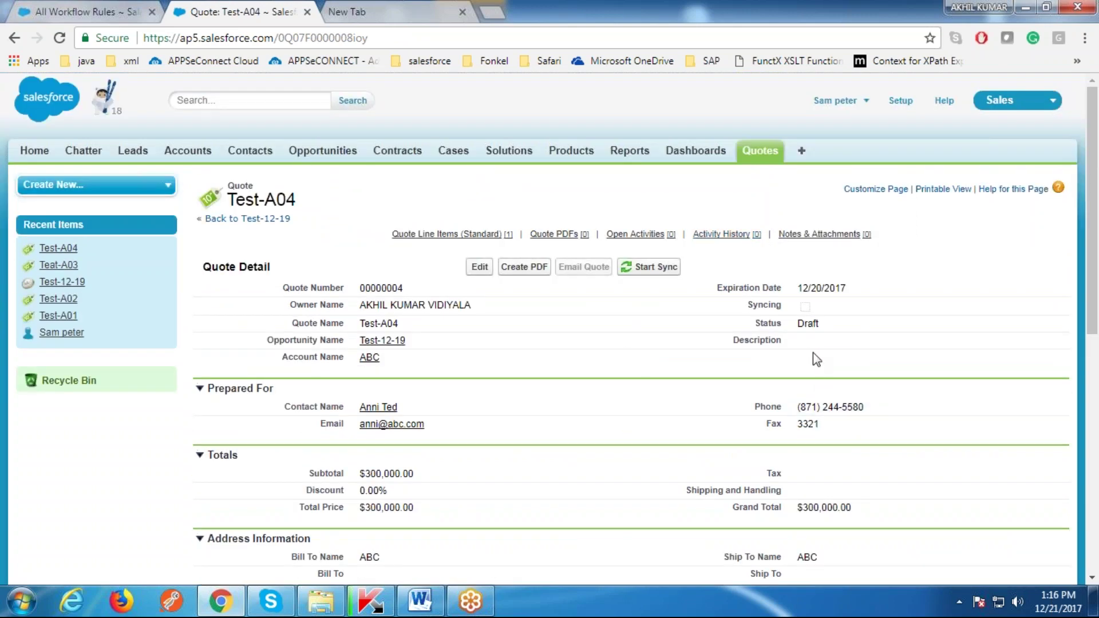
double_click(826, 343)
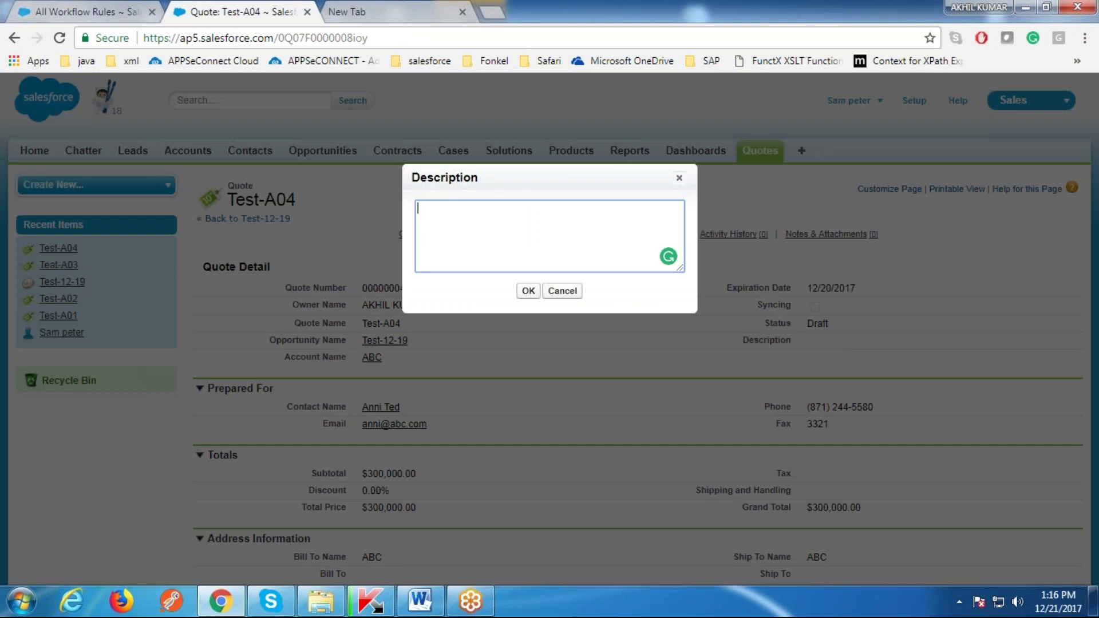
type("test")
left_click(528, 290)
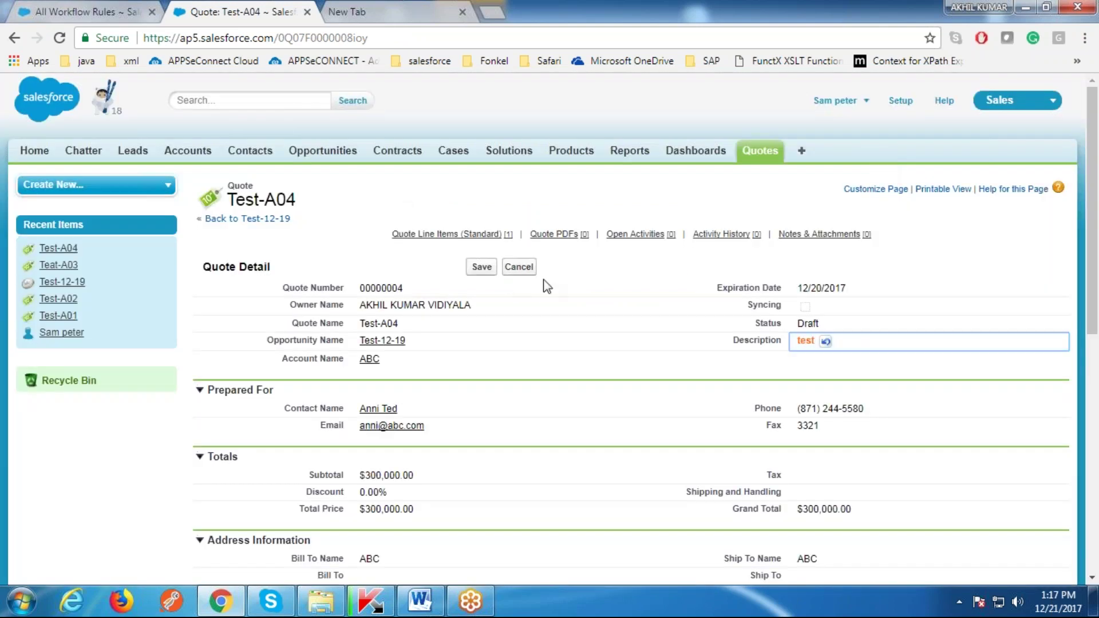
left_click(486, 266)
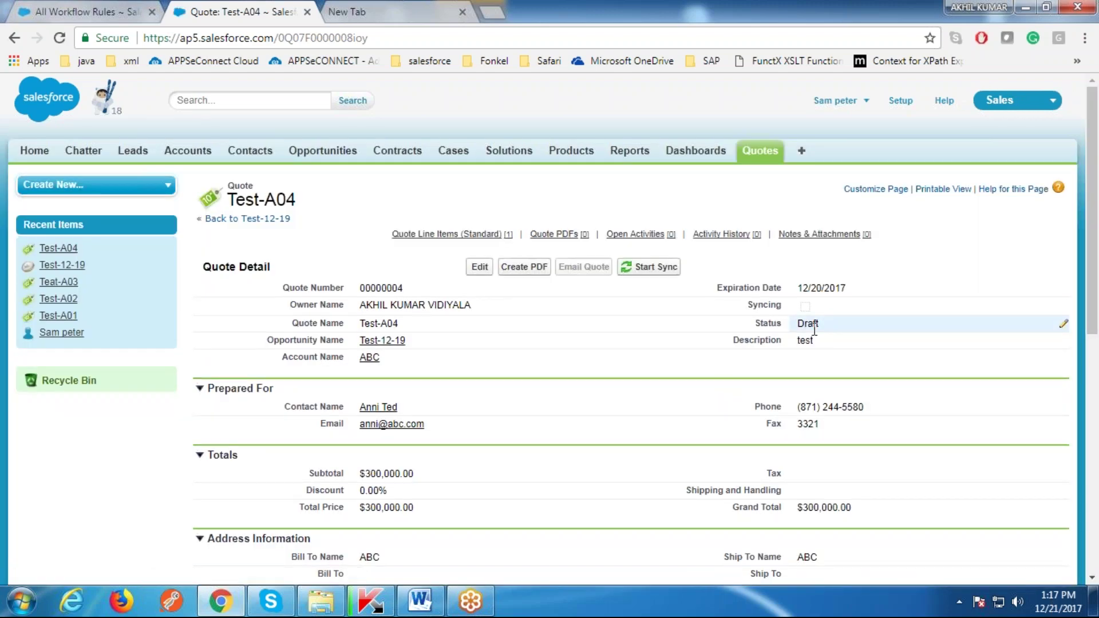
Step: Change the quote Status from Draft to Accepted and save
double_click(813, 324)
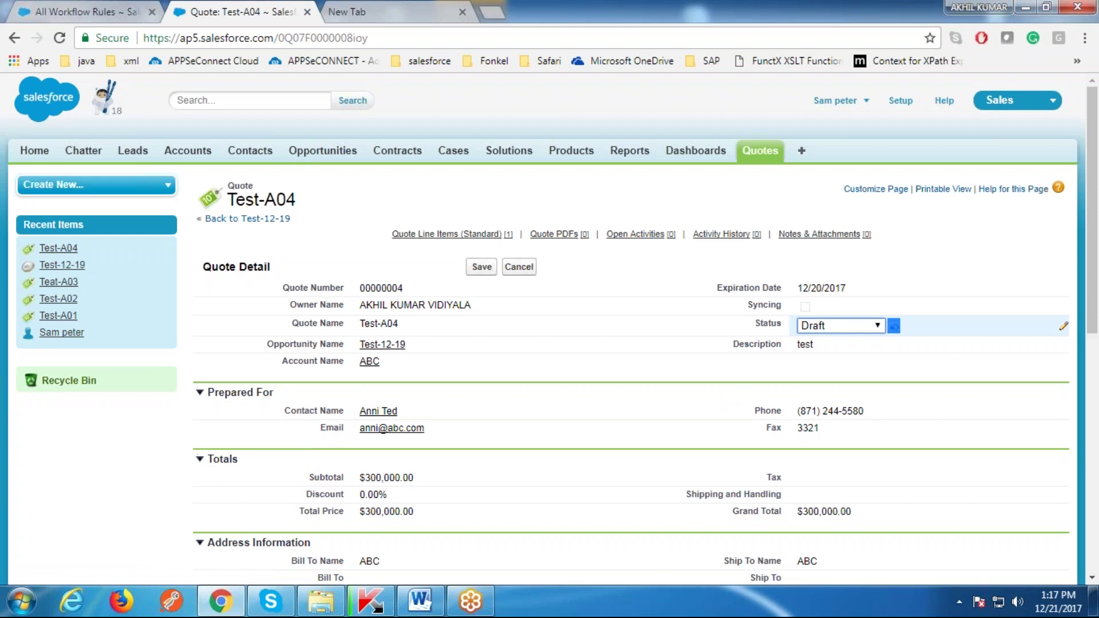
left_click(845, 356)
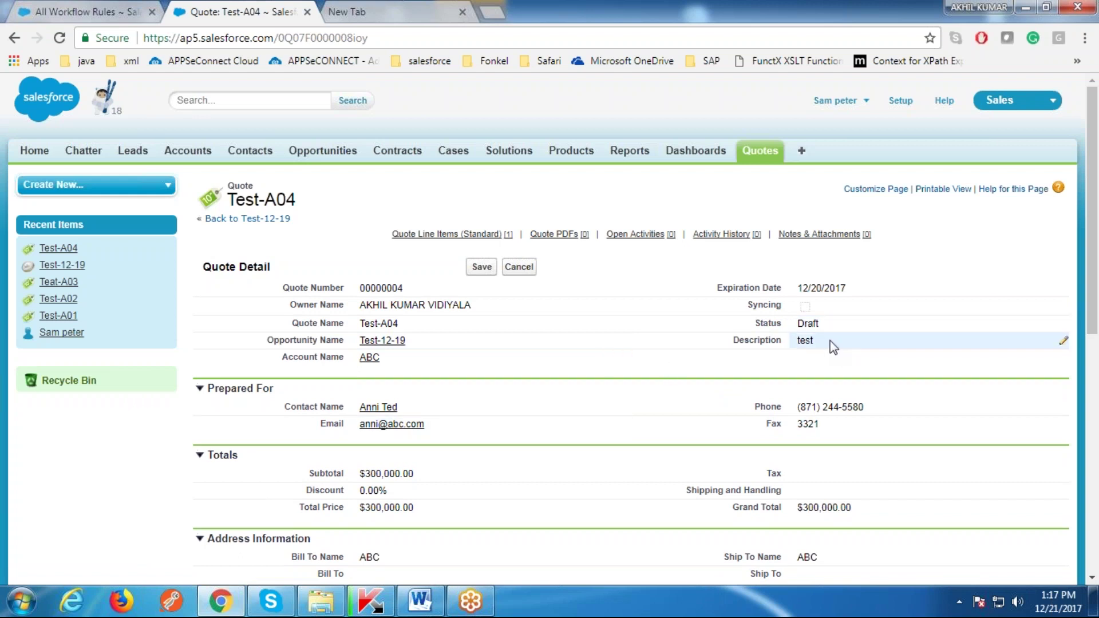
double_click(830, 325)
left_click(850, 325)
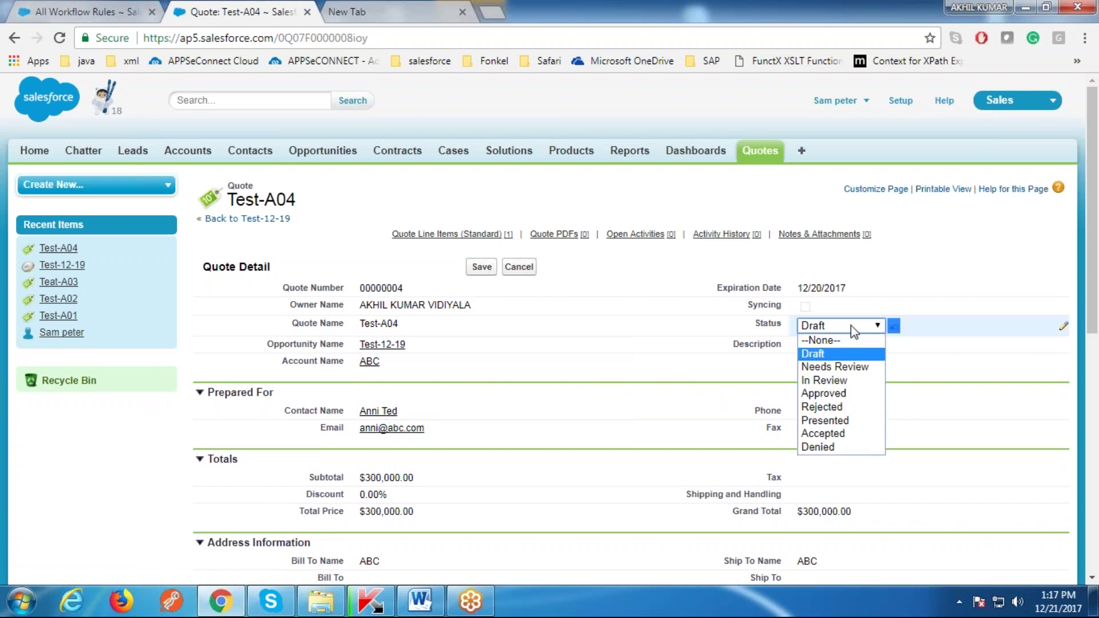
left_click(842, 433)
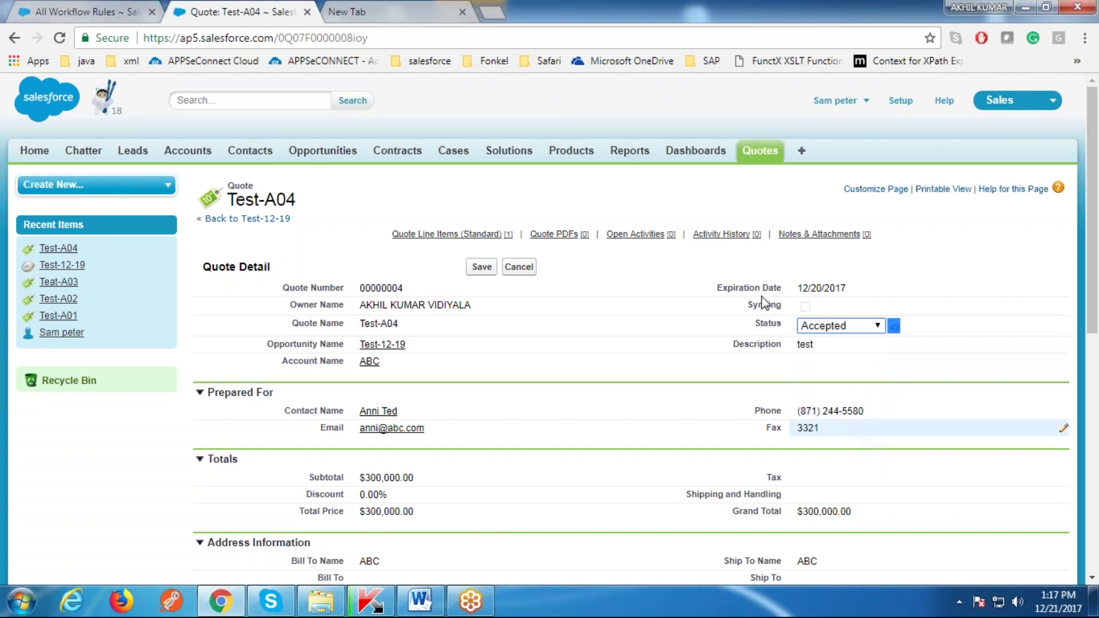
left_click(481, 267)
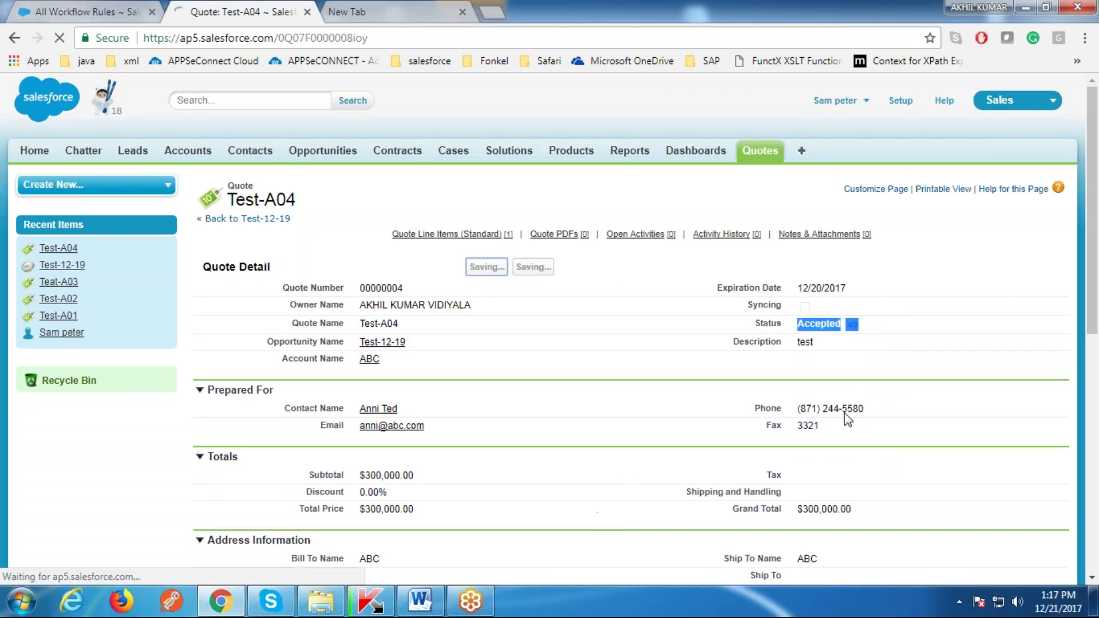
Step: Check the saved Description and log out of Salesforce
scroll(589, 484, "down", 1)
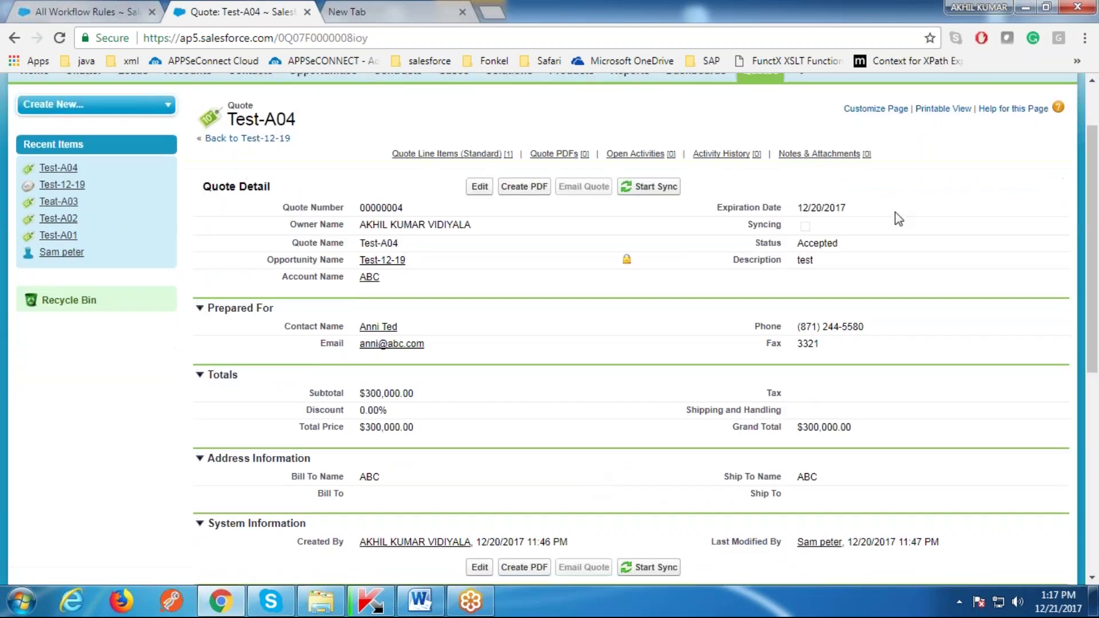
double_click(835, 265)
left_click(397, 373)
scroll(767, 362, "up", 2)
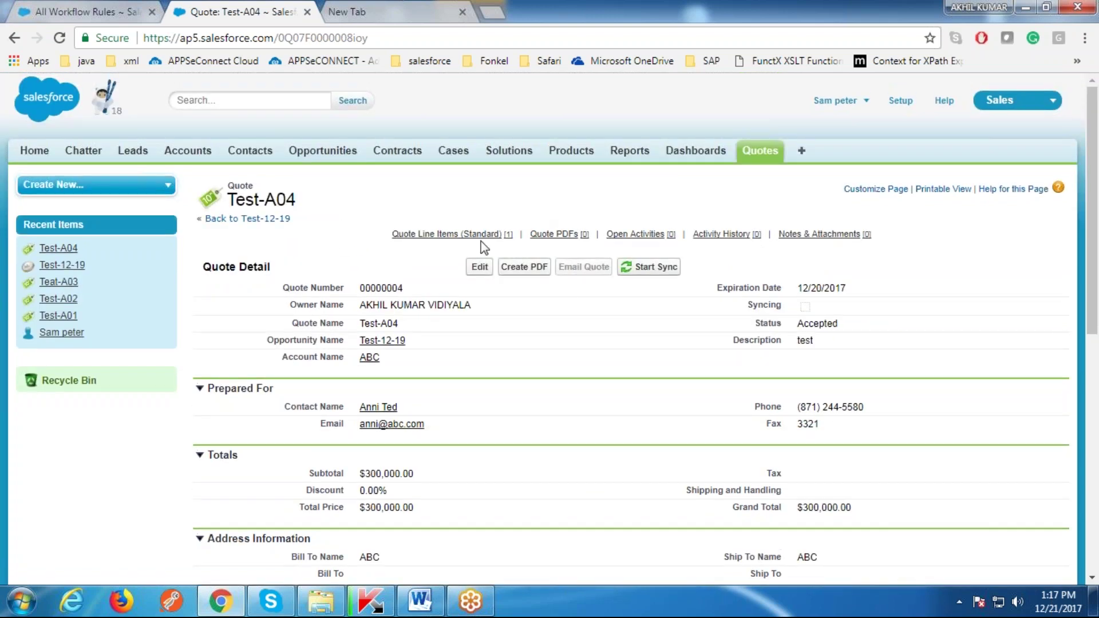
left_click(835, 100)
left_click(807, 165)
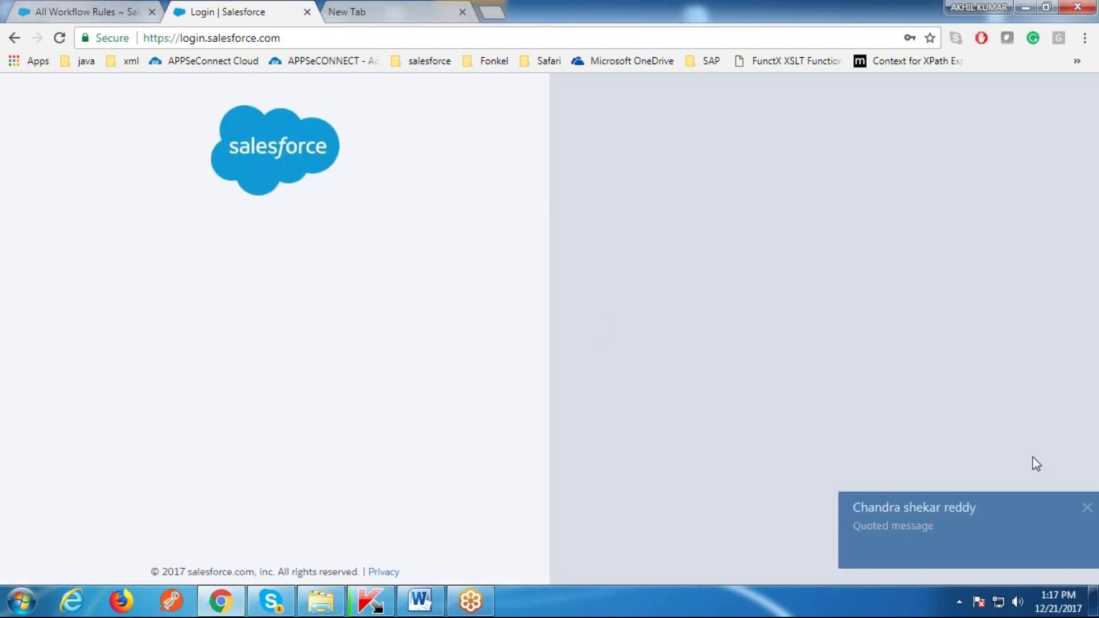
Step: Dismiss the chat notification, log in with a saved username, and open quote Test-A04
left_click(1087, 508)
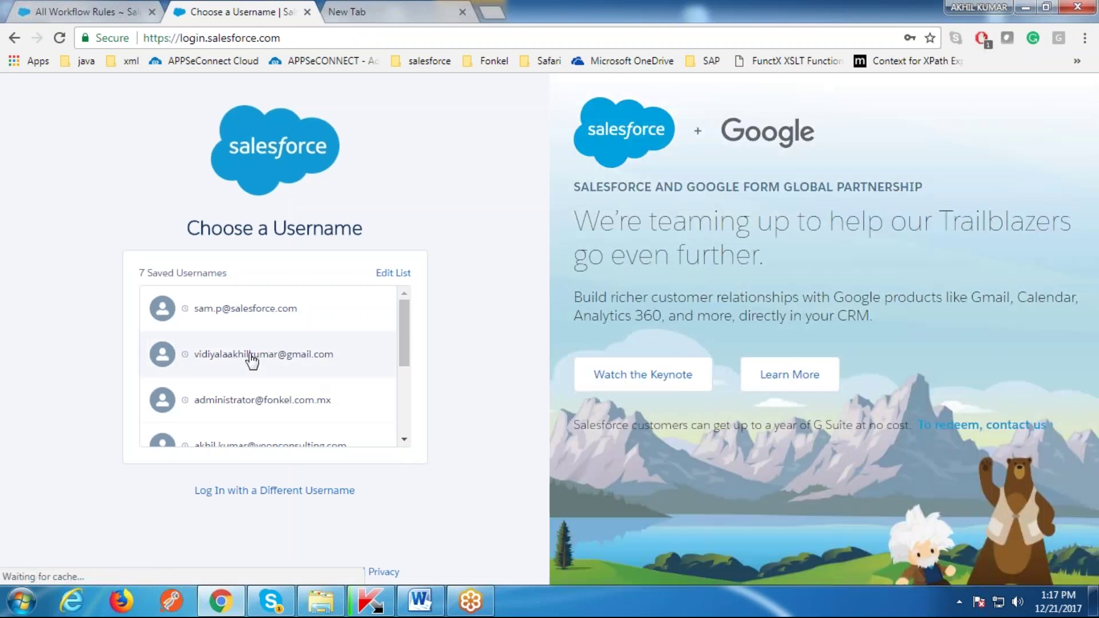
left_click(251, 356)
left_click(265, 383)
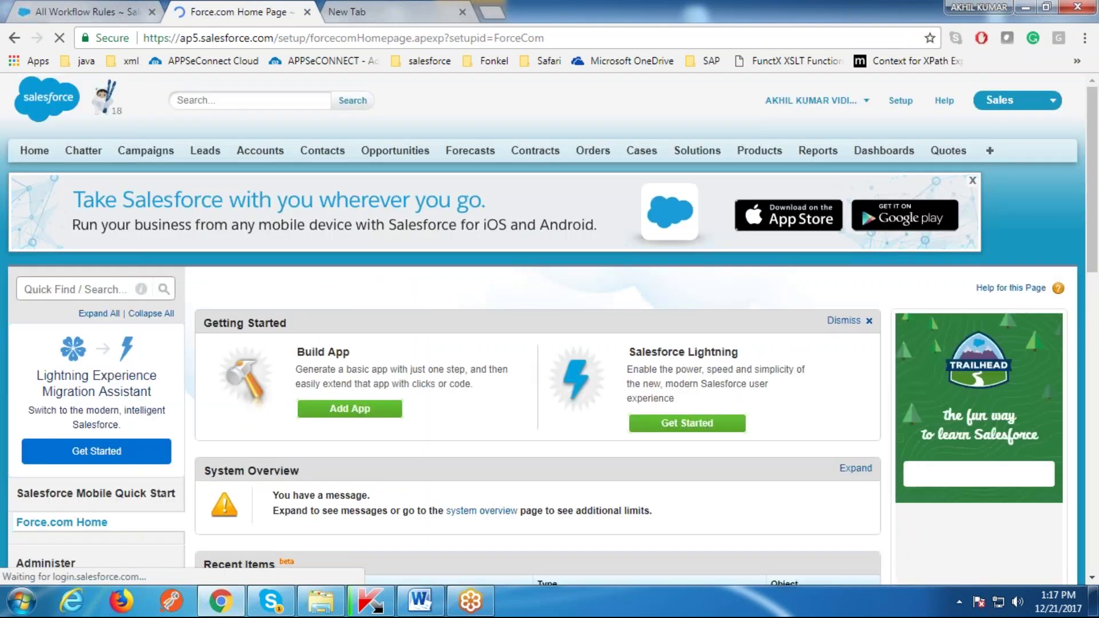
left_click(947, 150)
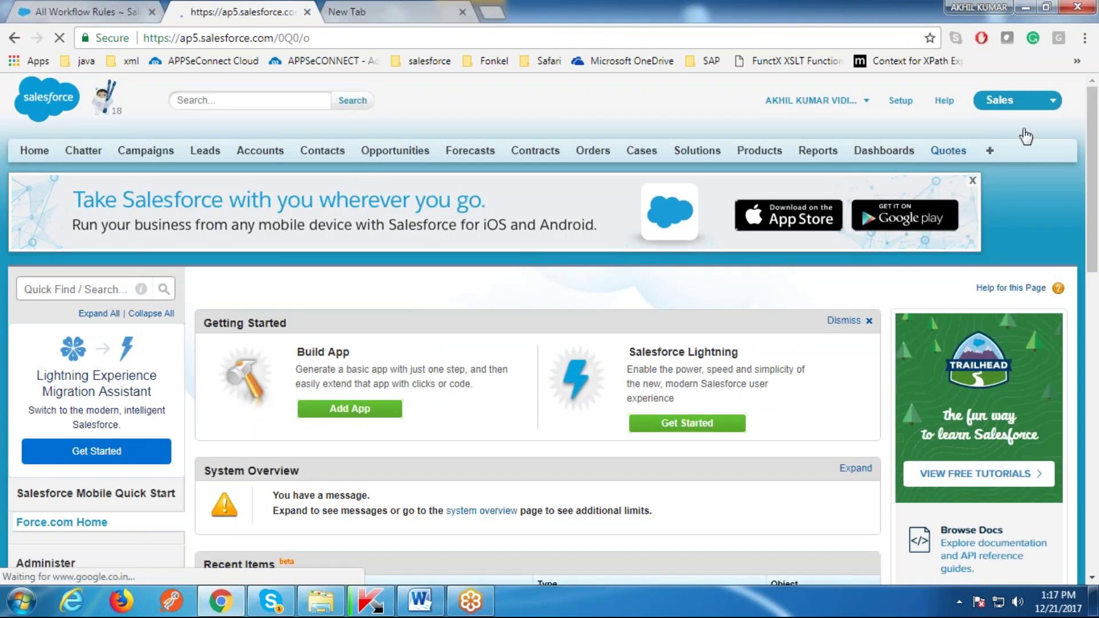
left_click(222, 322)
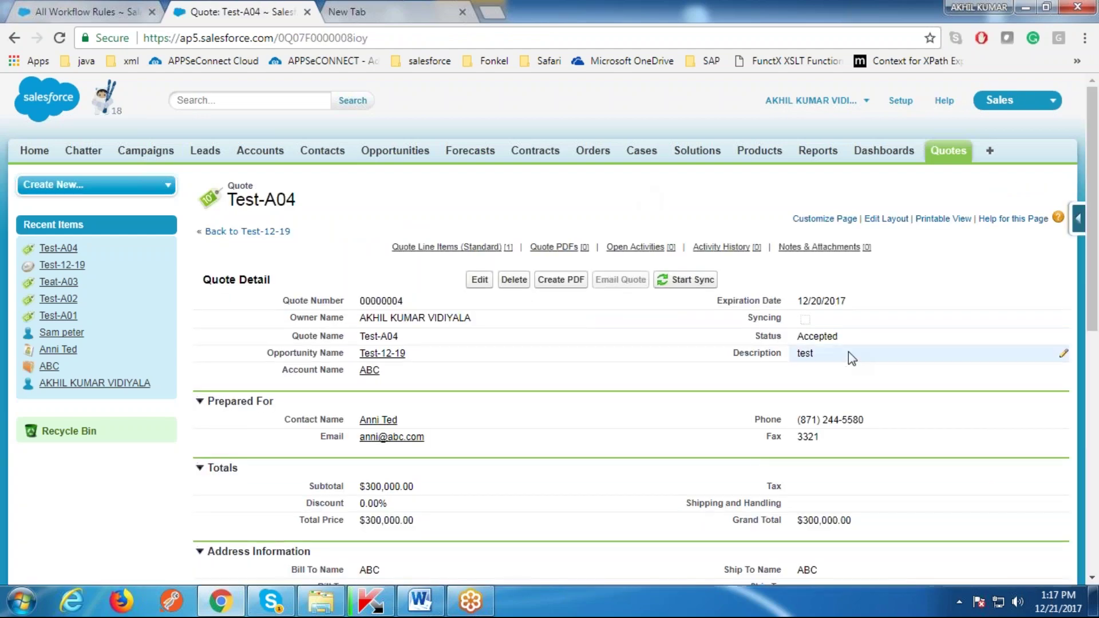
Step: Change the Description to 'test1', save it, and switch to the Word diagram
double_click(848, 352)
left_click(464, 210)
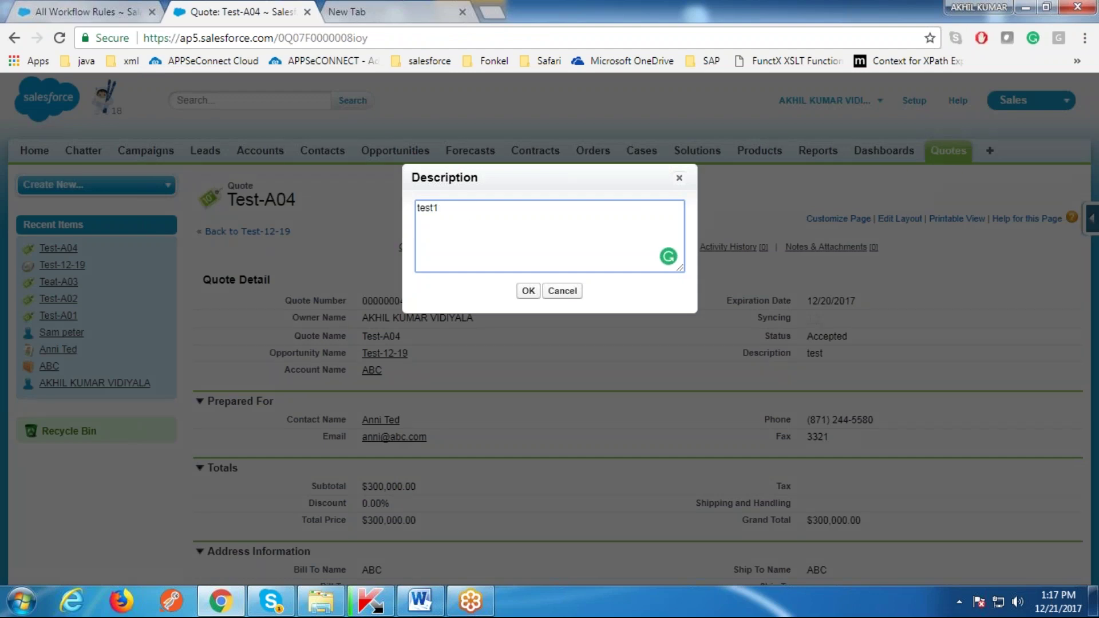
type("1")
left_click(527, 291)
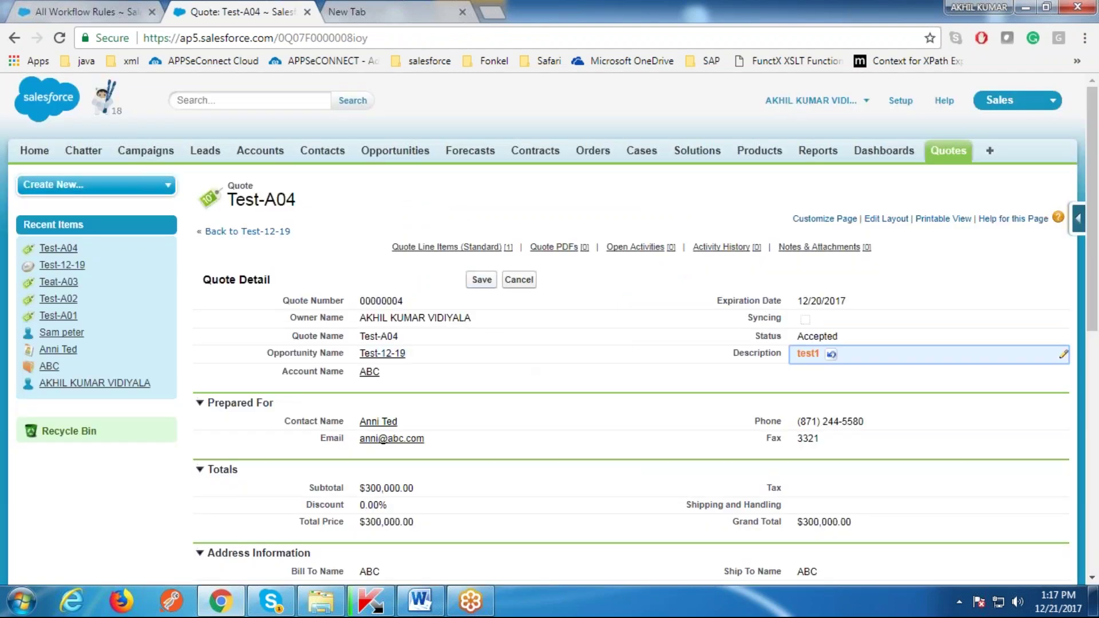
left_click(486, 280)
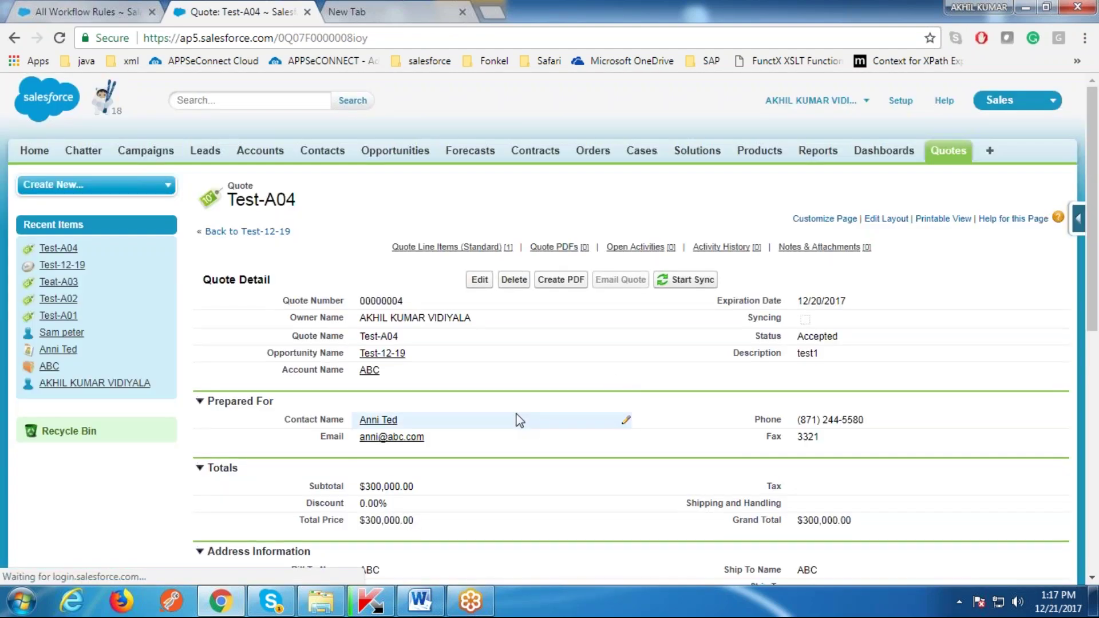
scroll(516, 418, "down", 1)
left_click(419, 601)
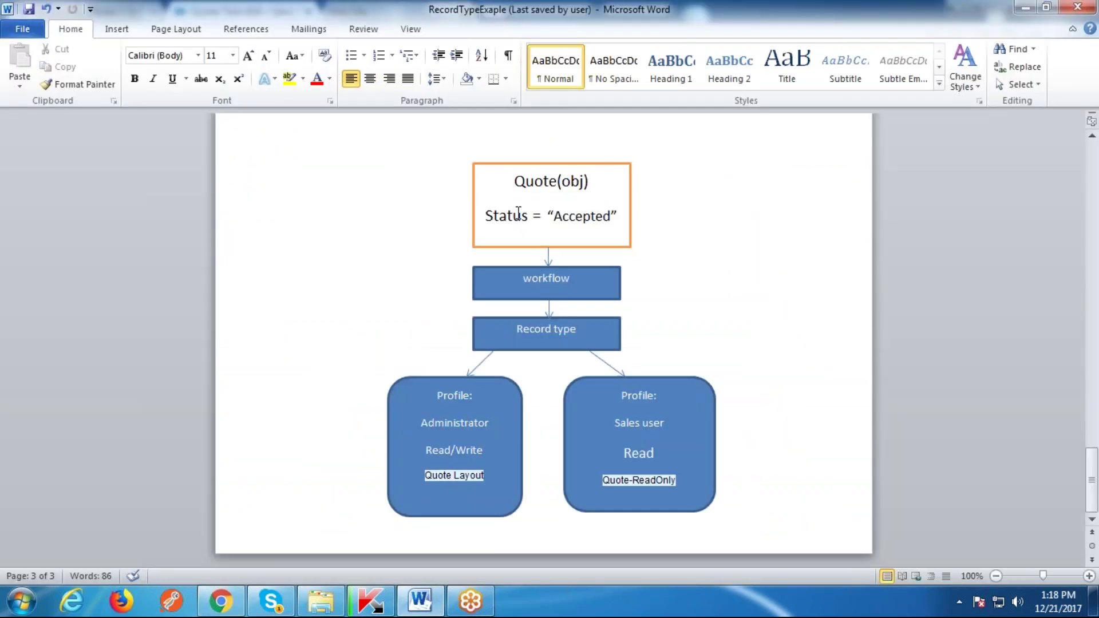
Step: Highlight Status = Accepted, Administrator Read/Write and Sales user Read in the diagram, then return to Chrome
left_click(517, 216)
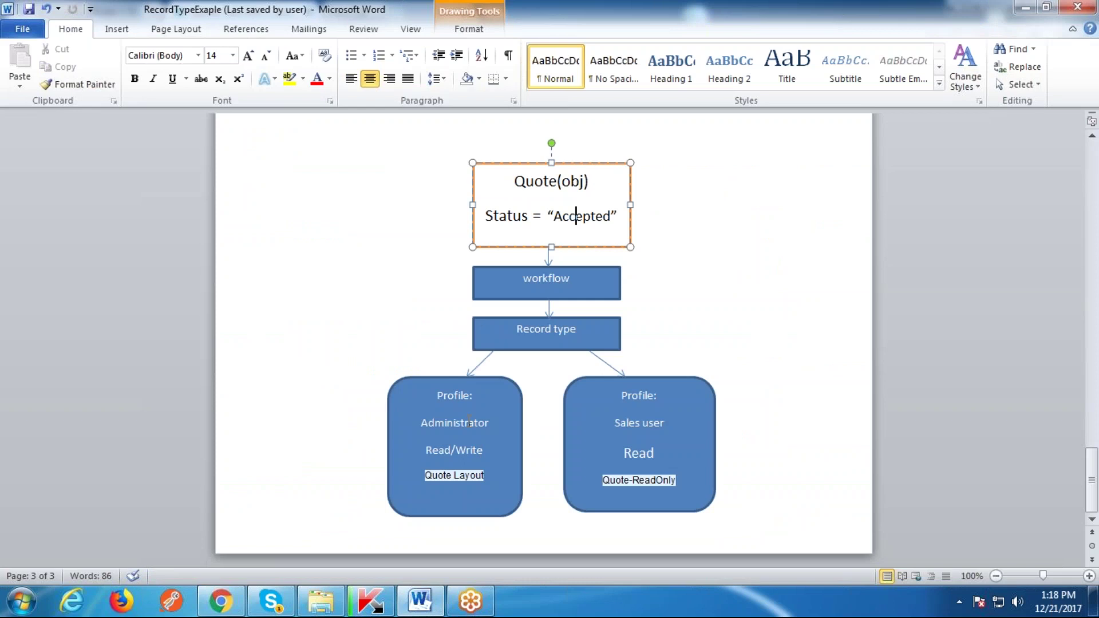
left_click(470, 422)
left_click_drag(426, 450, 486, 450)
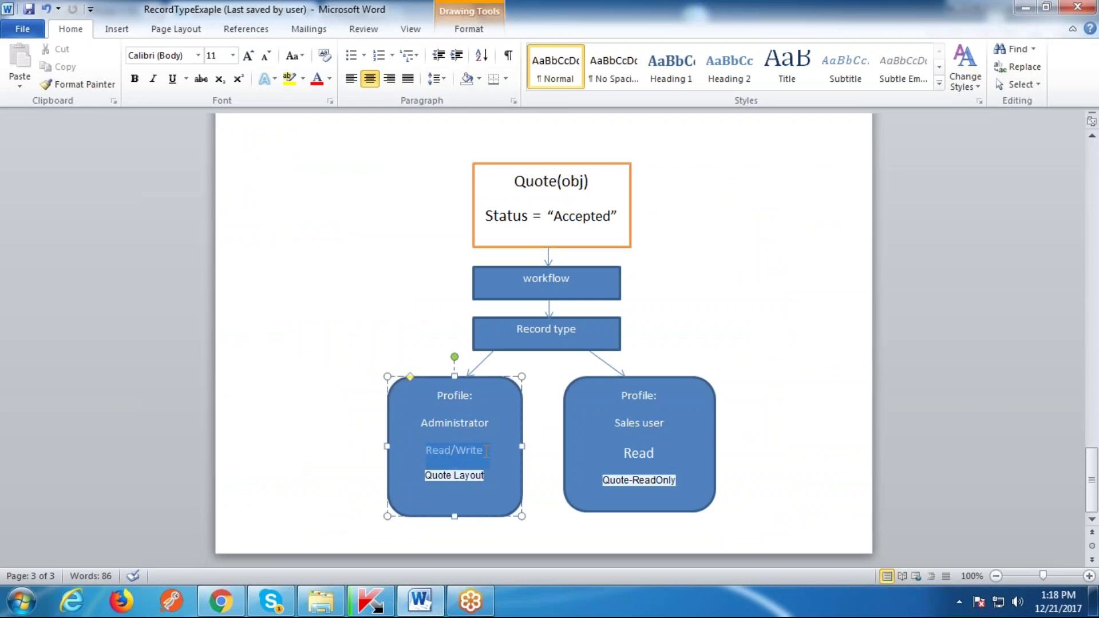
left_click(662, 424)
double_click(639, 453)
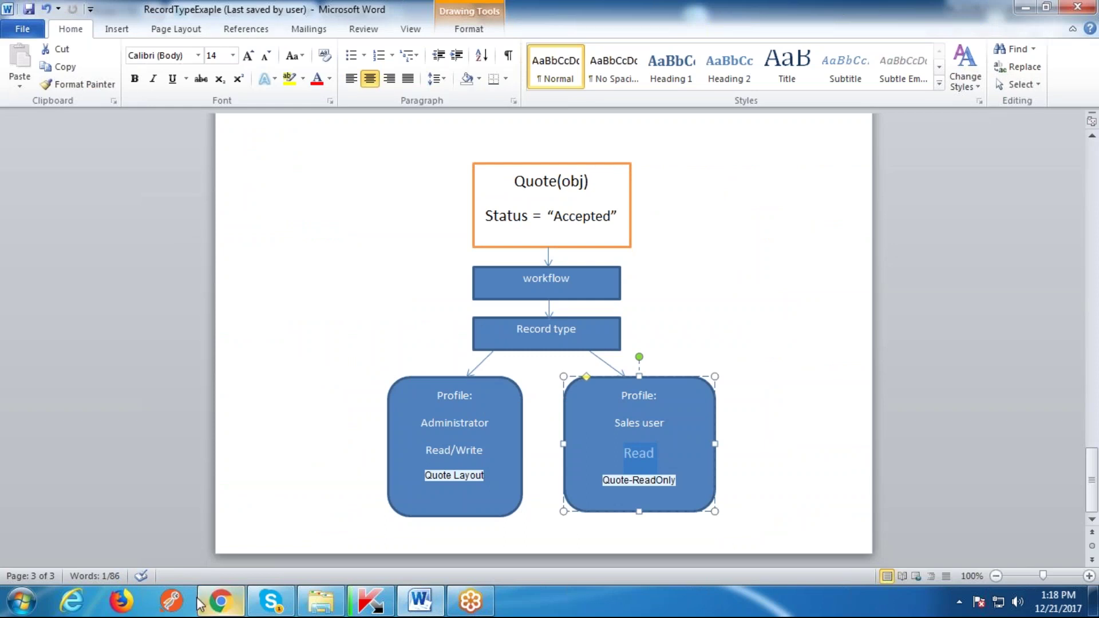
left_click(217, 601)
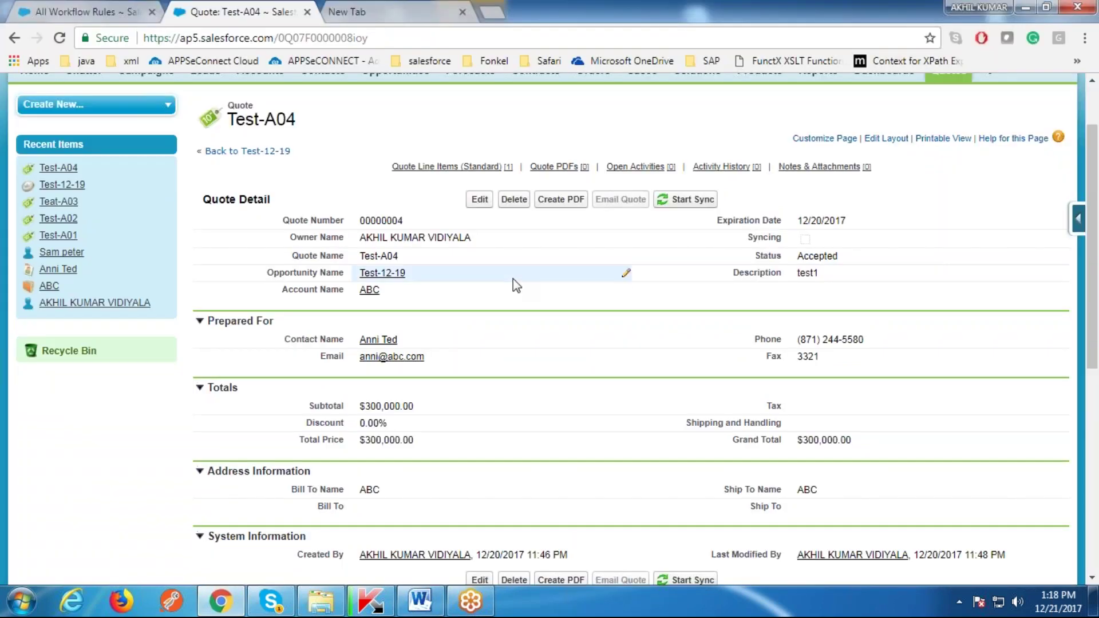